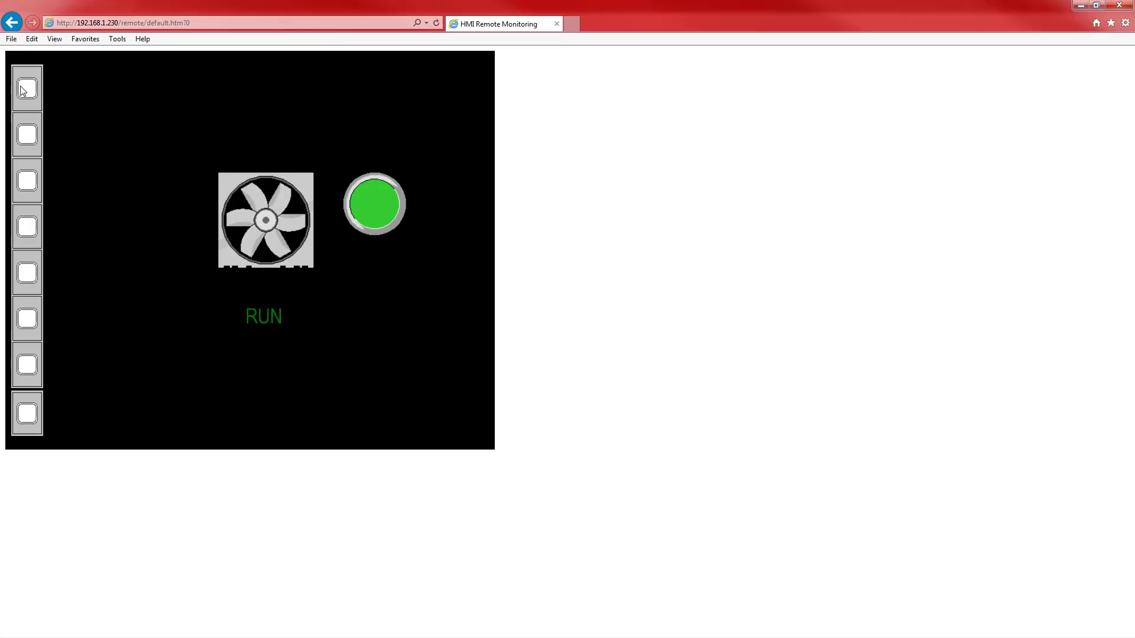
# Step: Cycle the remote HMI through the Main, Tanks, Box and Fan screens, ending on Main
pyautogui.click(24, 91)
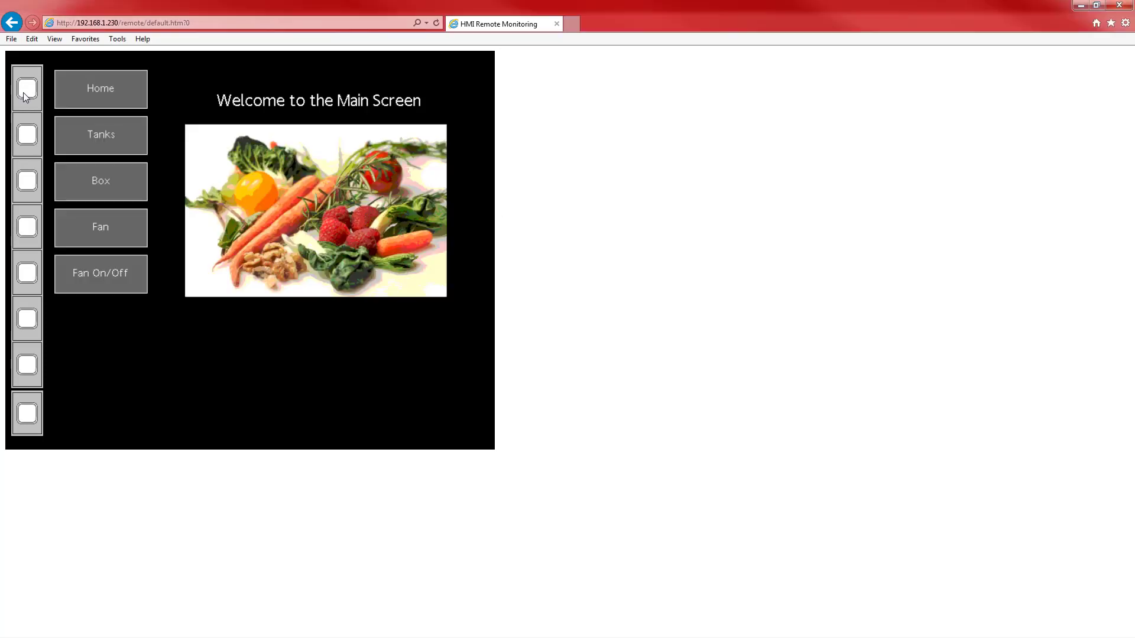
pyautogui.click(27, 137)
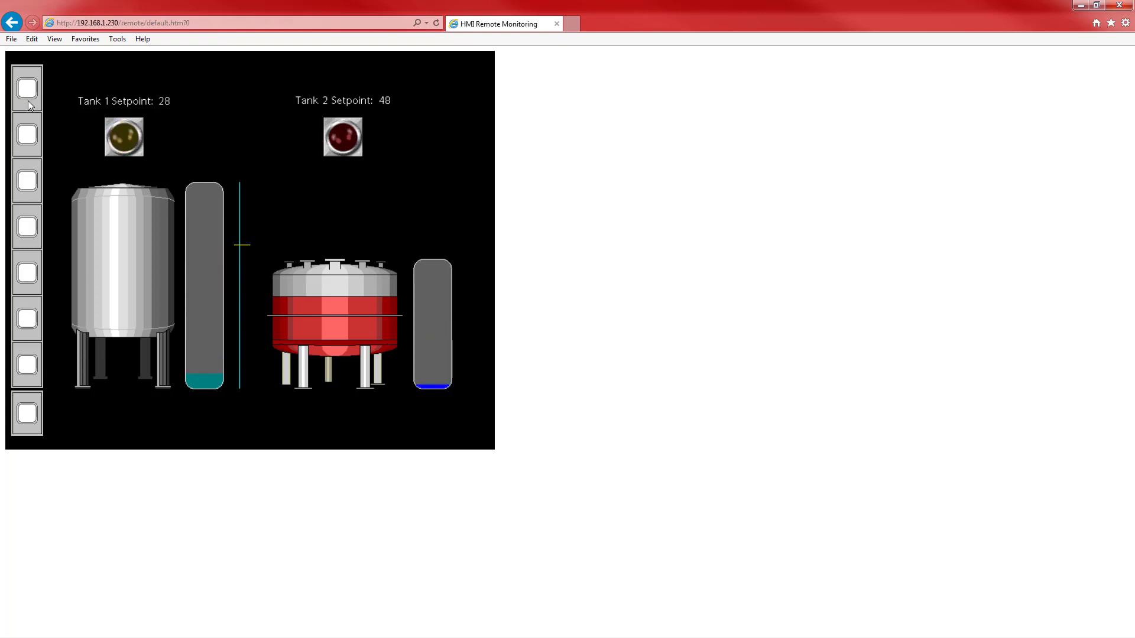
pyautogui.click(28, 180)
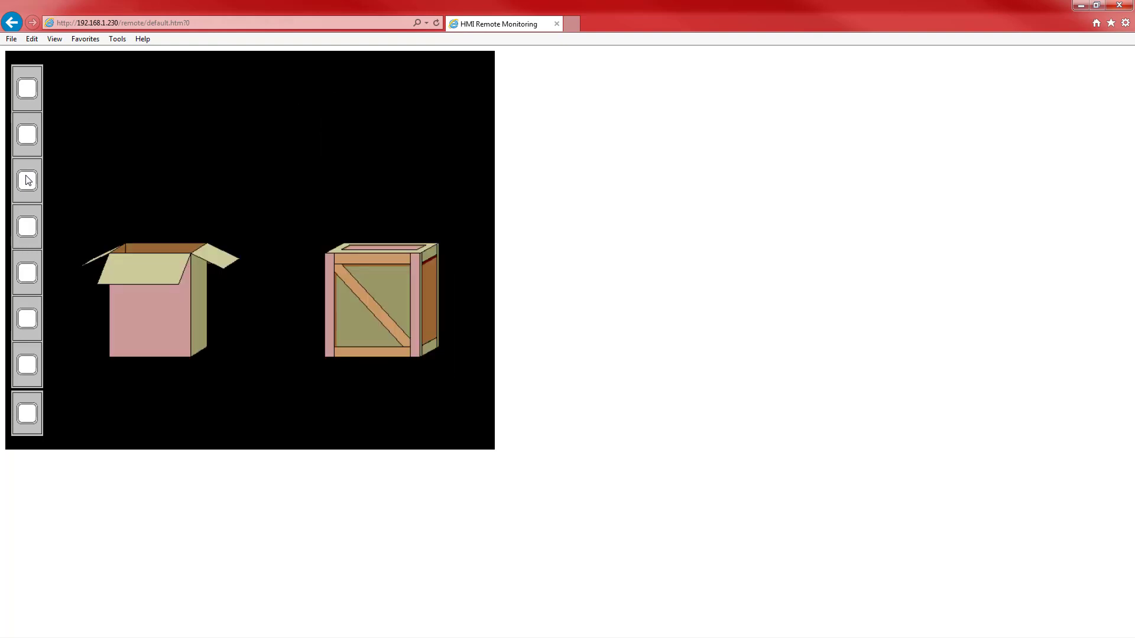
pyautogui.click(28, 229)
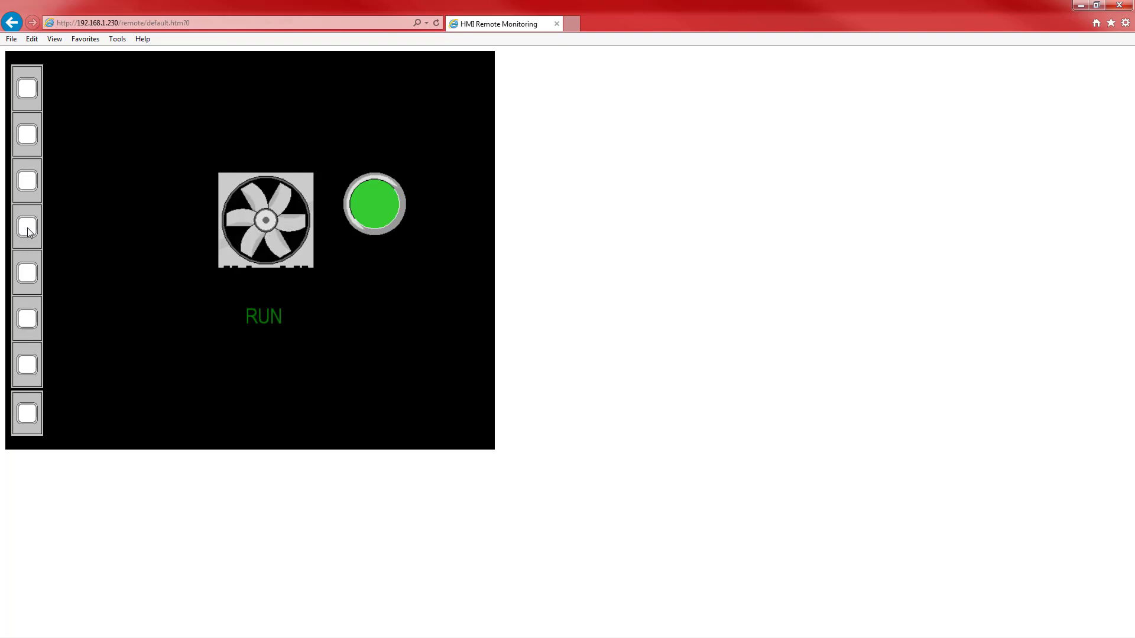
pyautogui.click(26, 90)
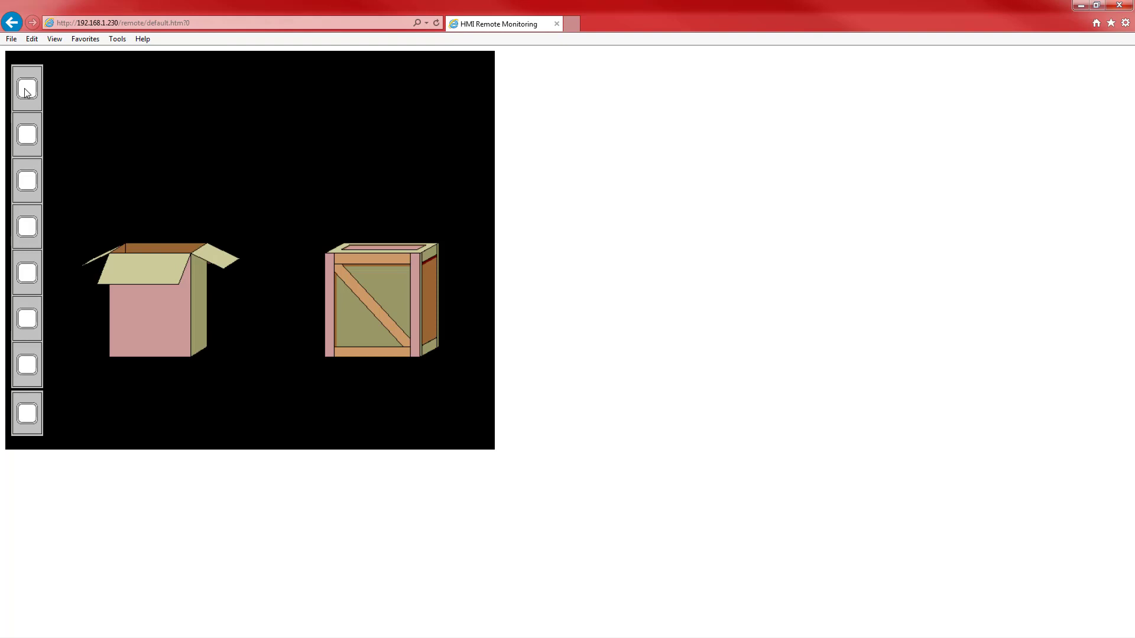
pyautogui.click(25, 420)
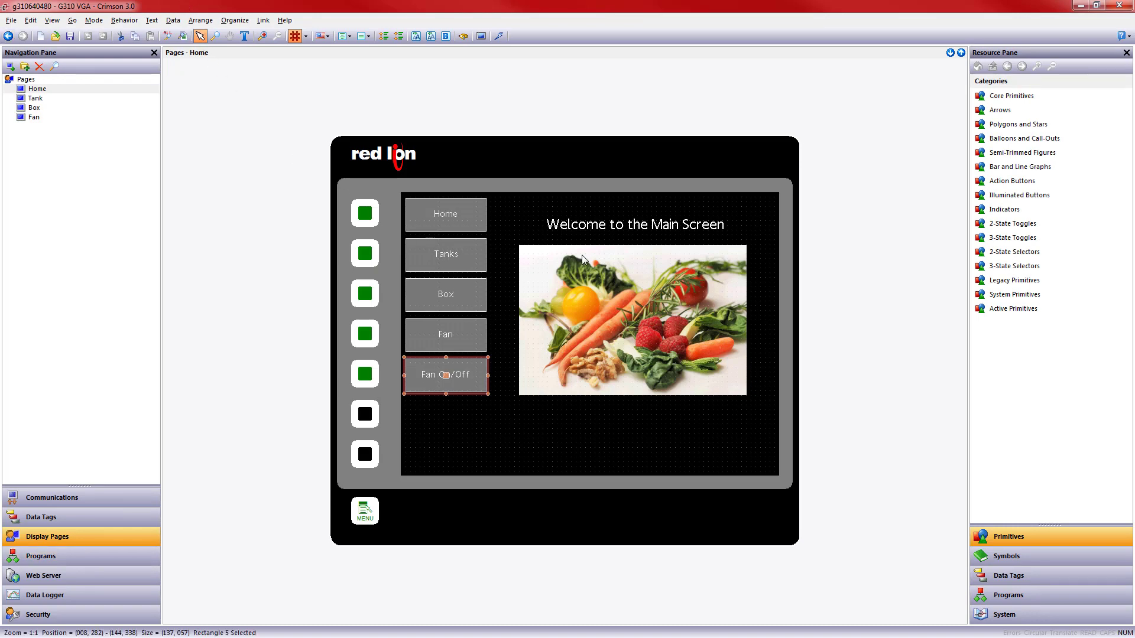
pyautogui.click(597, 461)
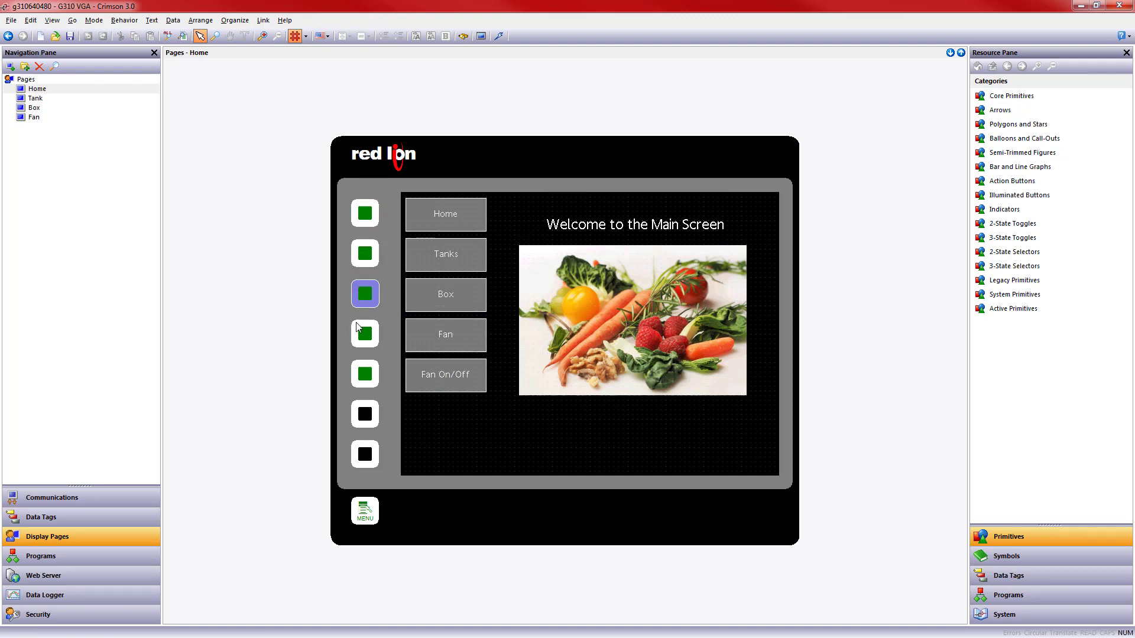
pyautogui.doubleClick(365, 227)
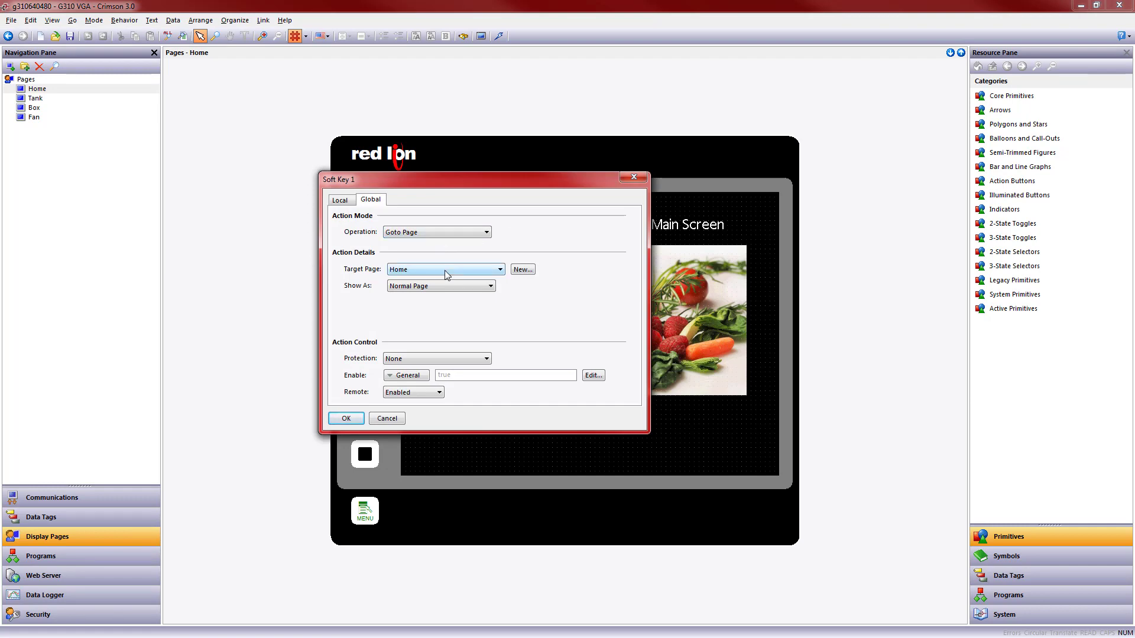
pyautogui.press('Return')
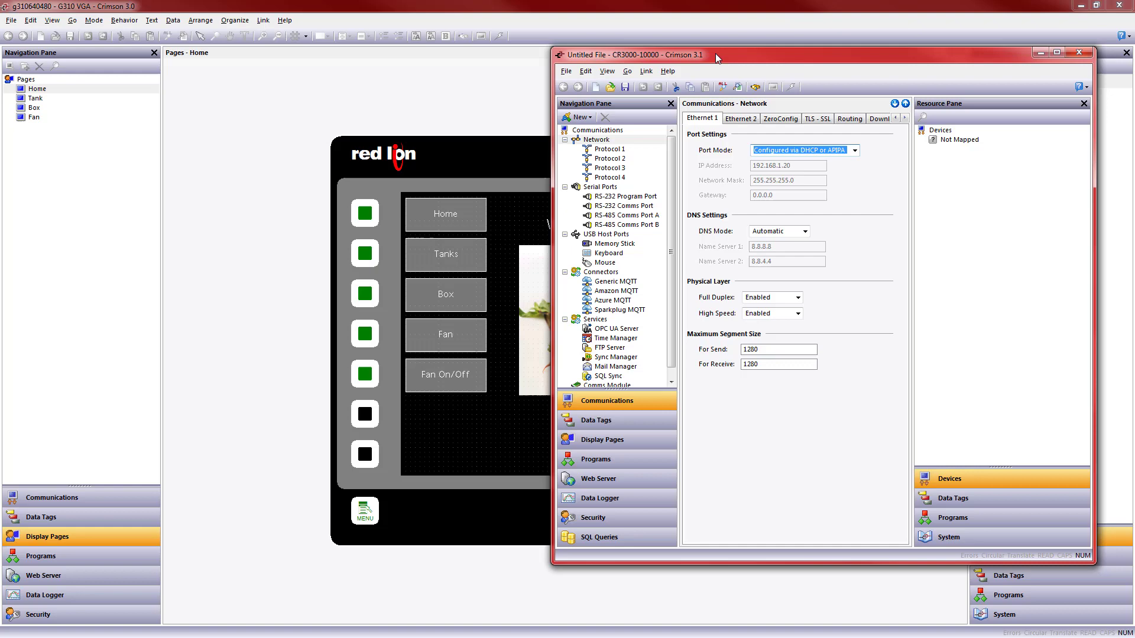
pyautogui.doubleClick(715, 59)
pyautogui.click(10, 20)
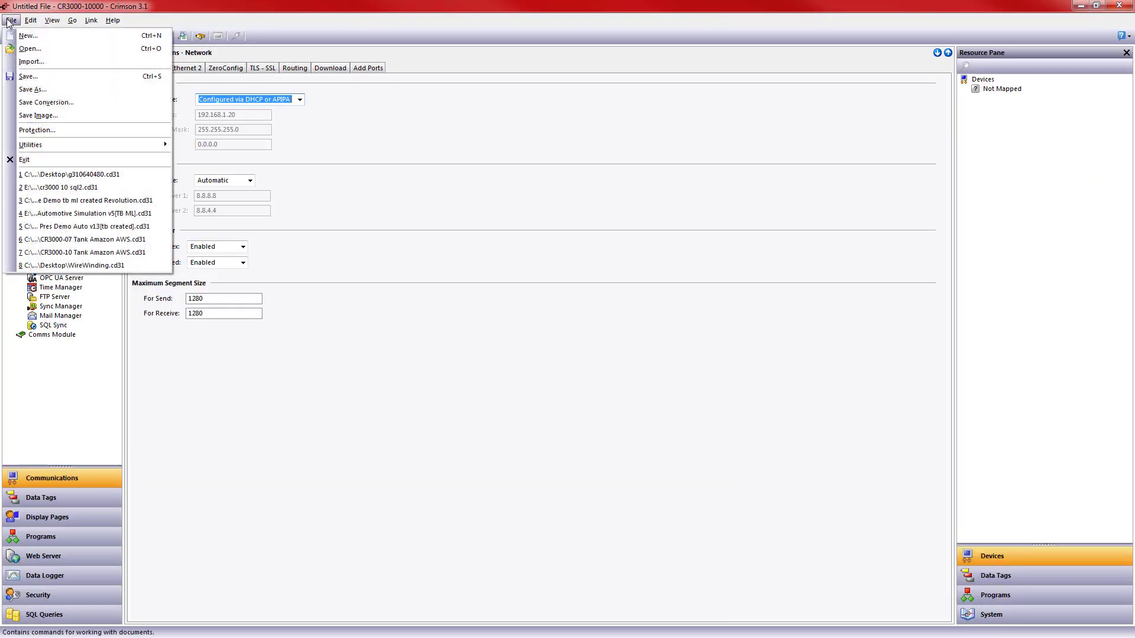
pyautogui.click(406, 122)
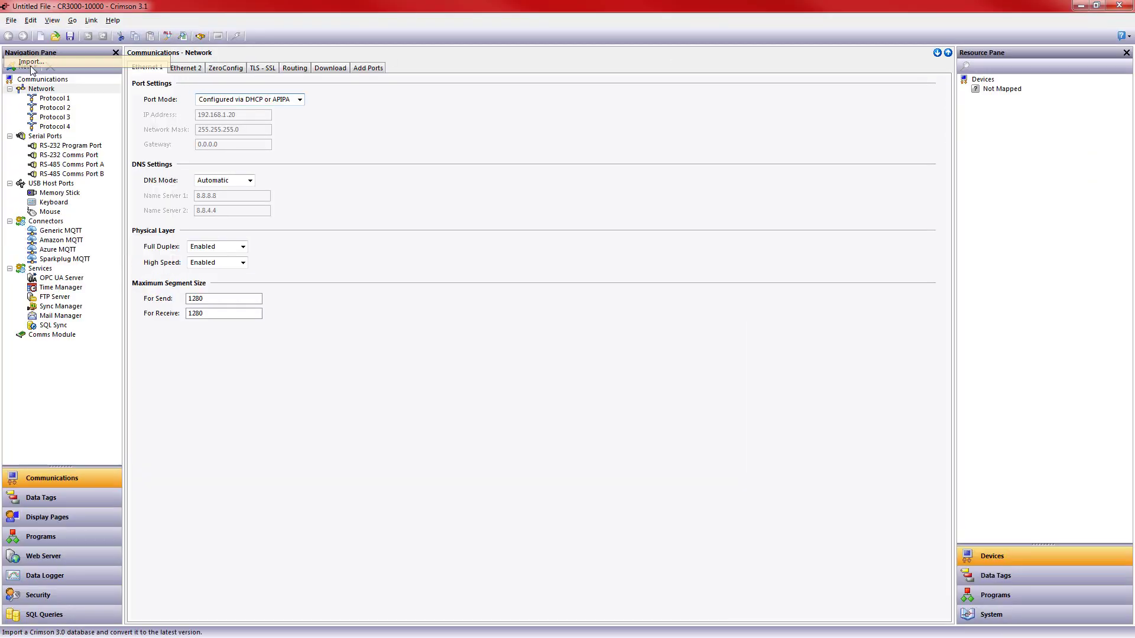
pyautogui.click(170, 111)
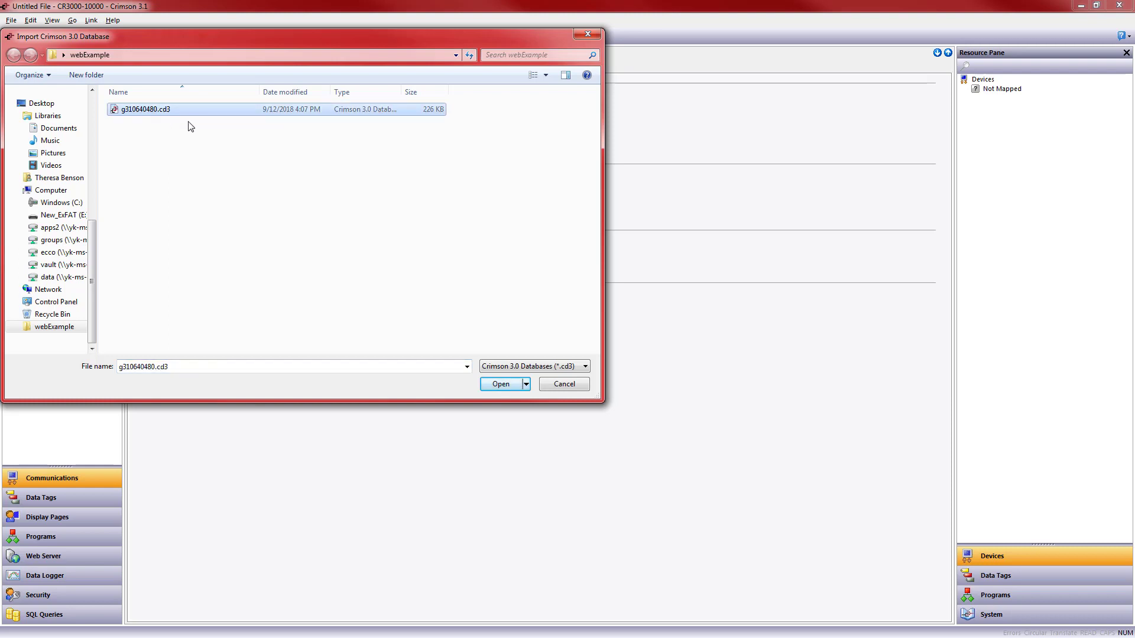
pyautogui.click(510, 385)
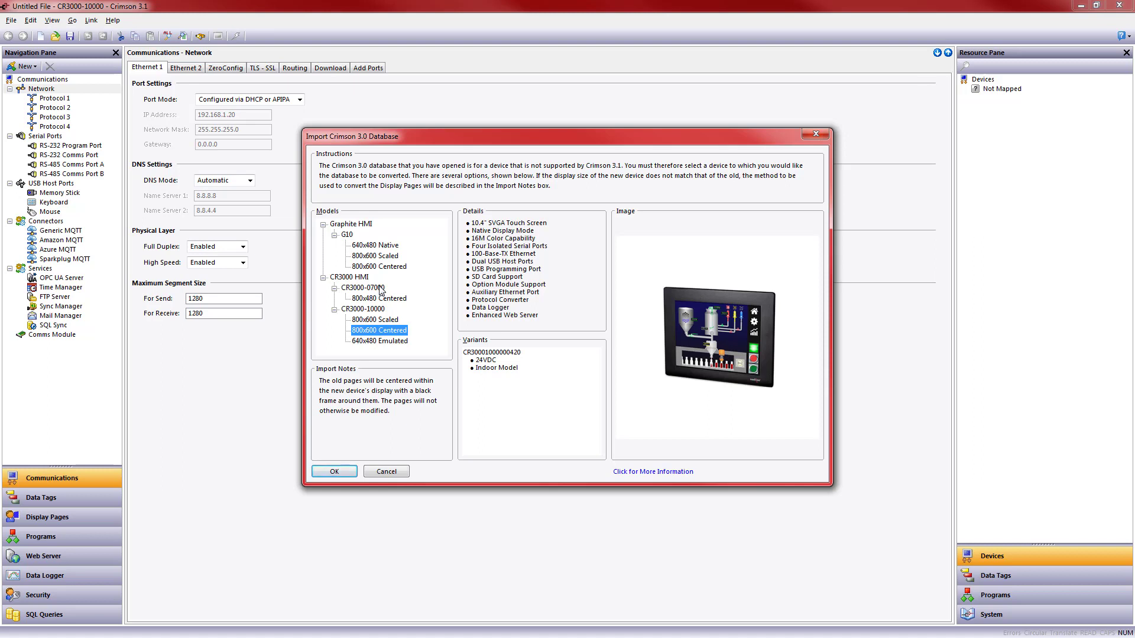
pyautogui.click(368, 320)
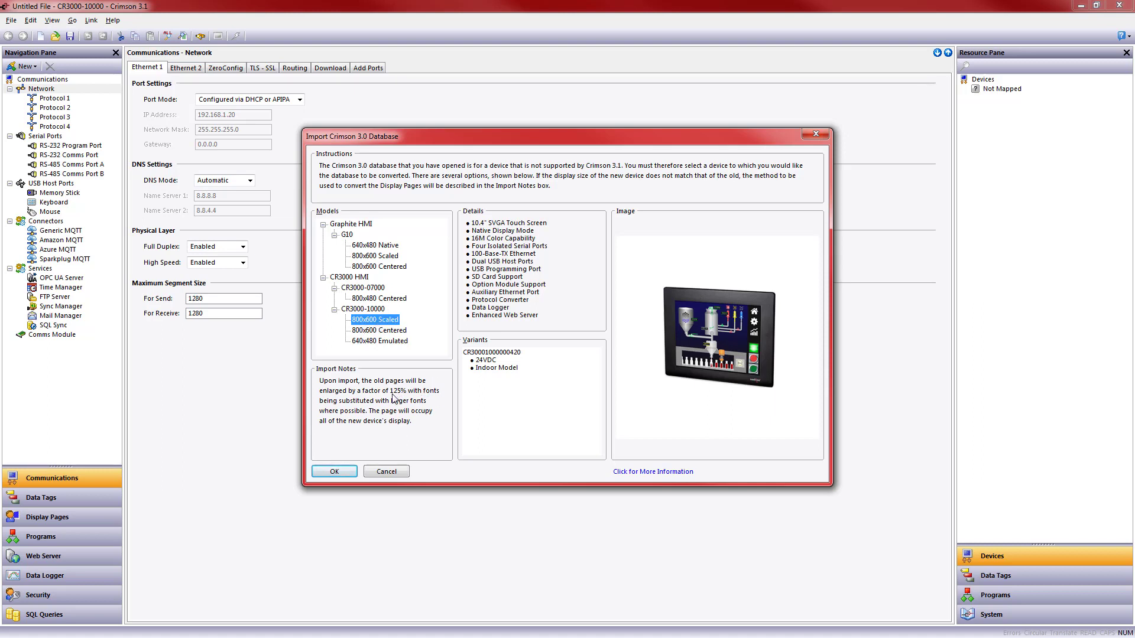
# Step: Confirm the scaled import and change the Ethernet 1 IP address to 192.168.1.96
pyautogui.click(327, 471)
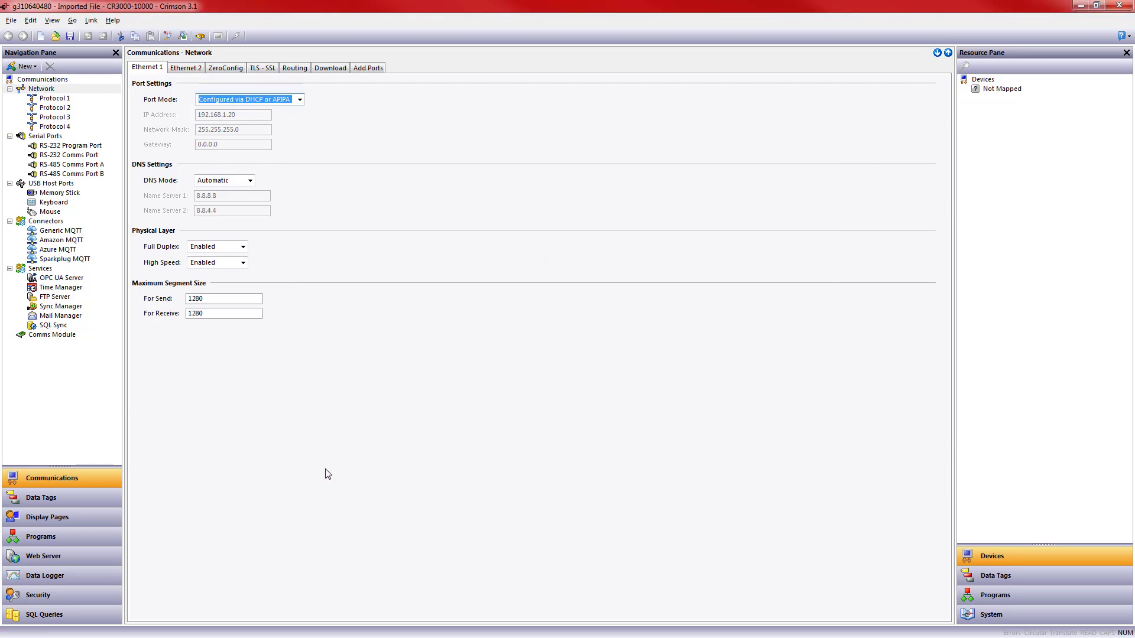
pyautogui.doubleClick(233, 116)
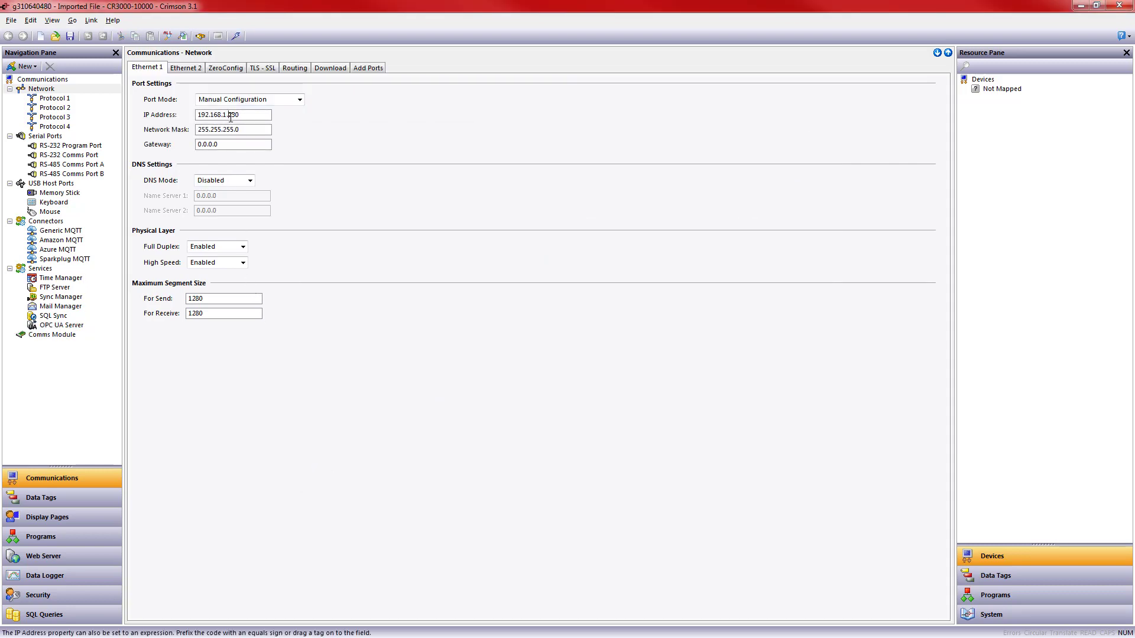
pyautogui.write('96')
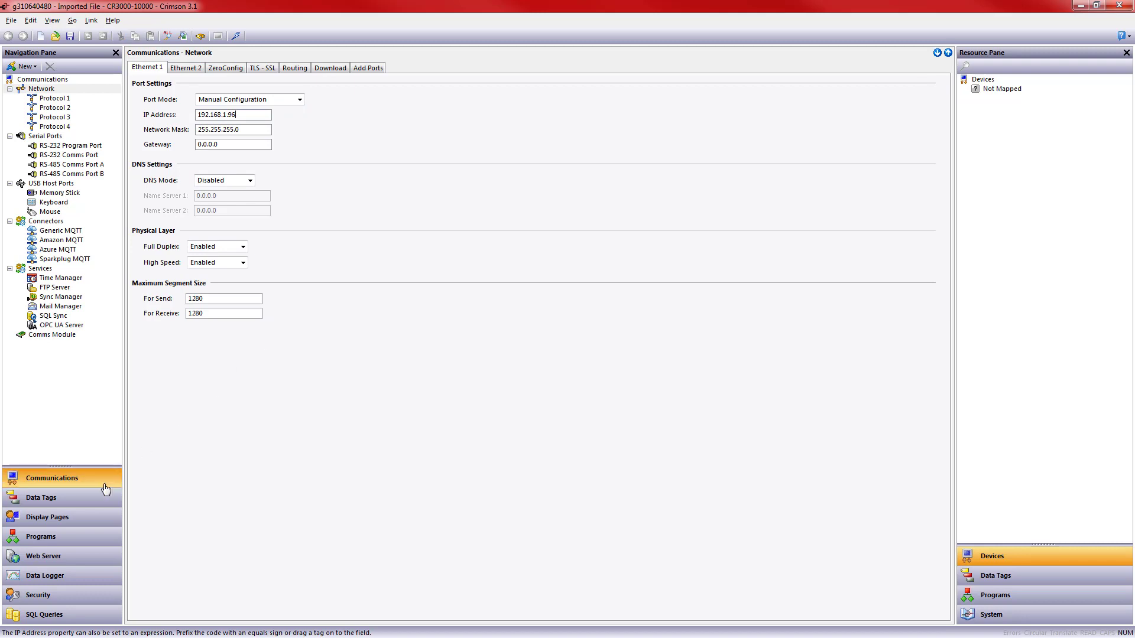
# Step: Look over the imported Box, Fan and Tank display pages
pyautogui.click(69, 522)
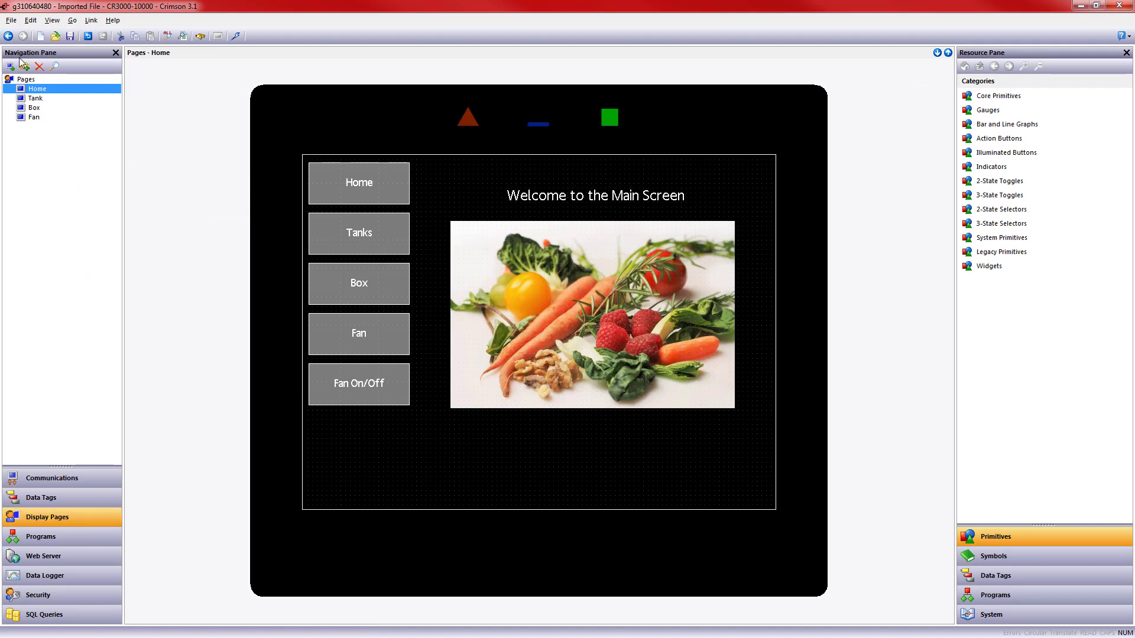
pyautogui.click(34, 108)
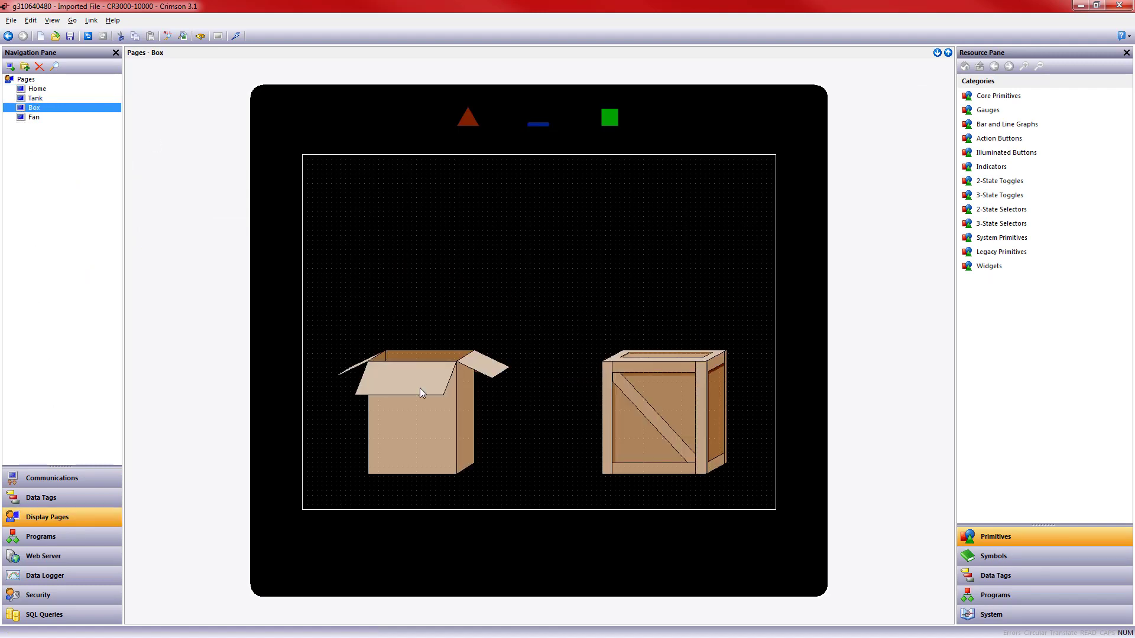
pyautogui.click(84, 117)
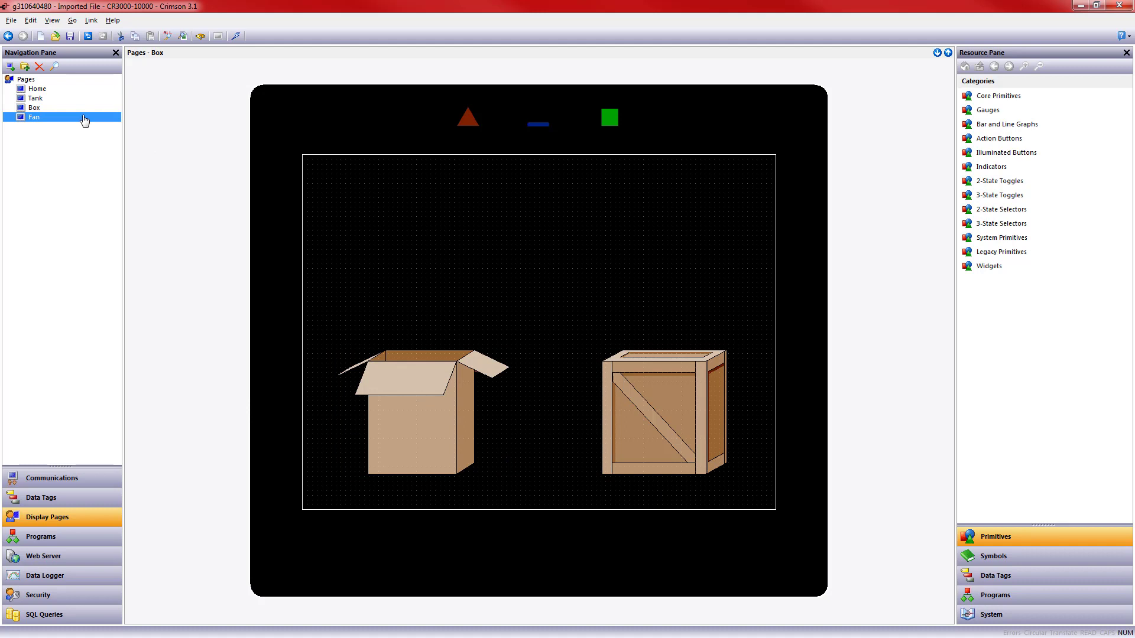
pyautogui.click(81, 102)
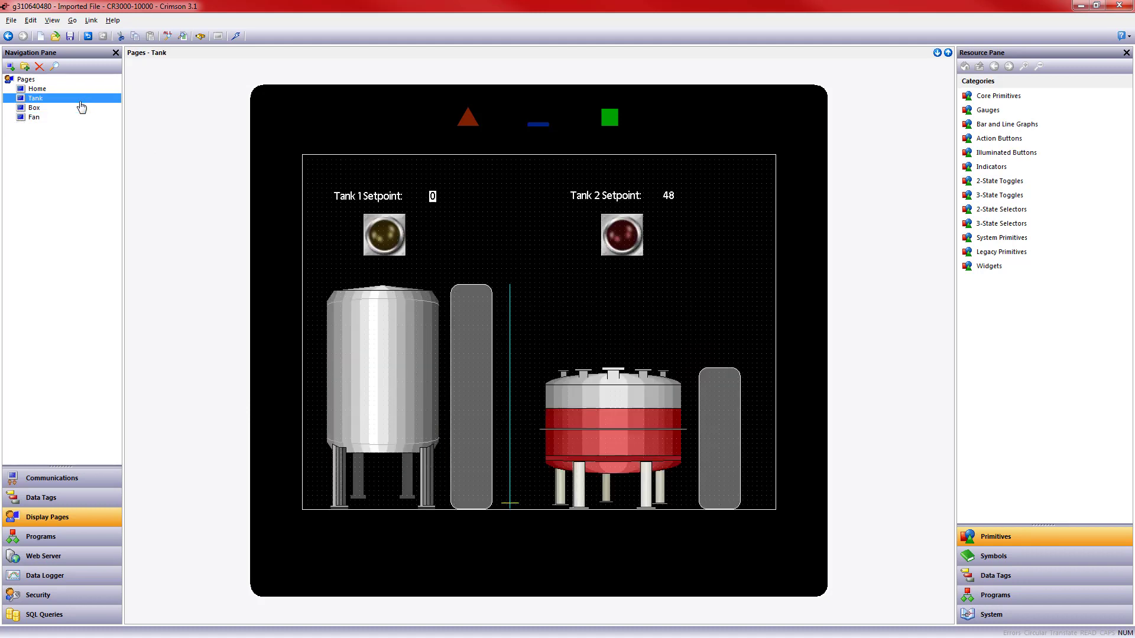
# Step: Set the pages' Symbol Library to Prefer New Style and check the Tank page's updated tank graphics
pyautogui.click(74, 79)
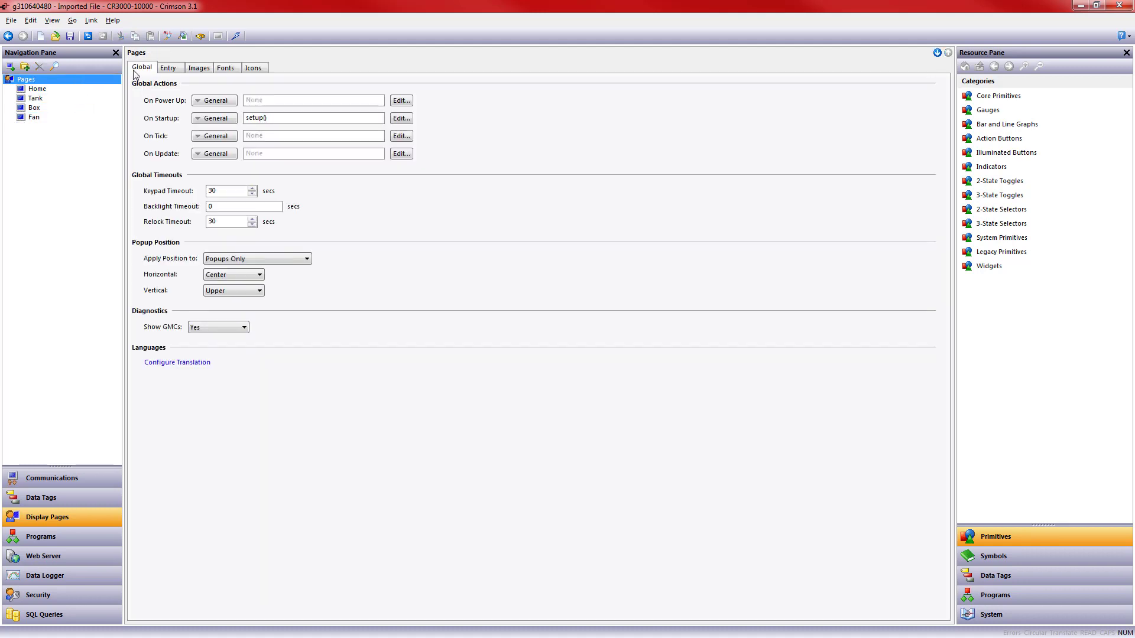
pyautogui.click(200, 69)
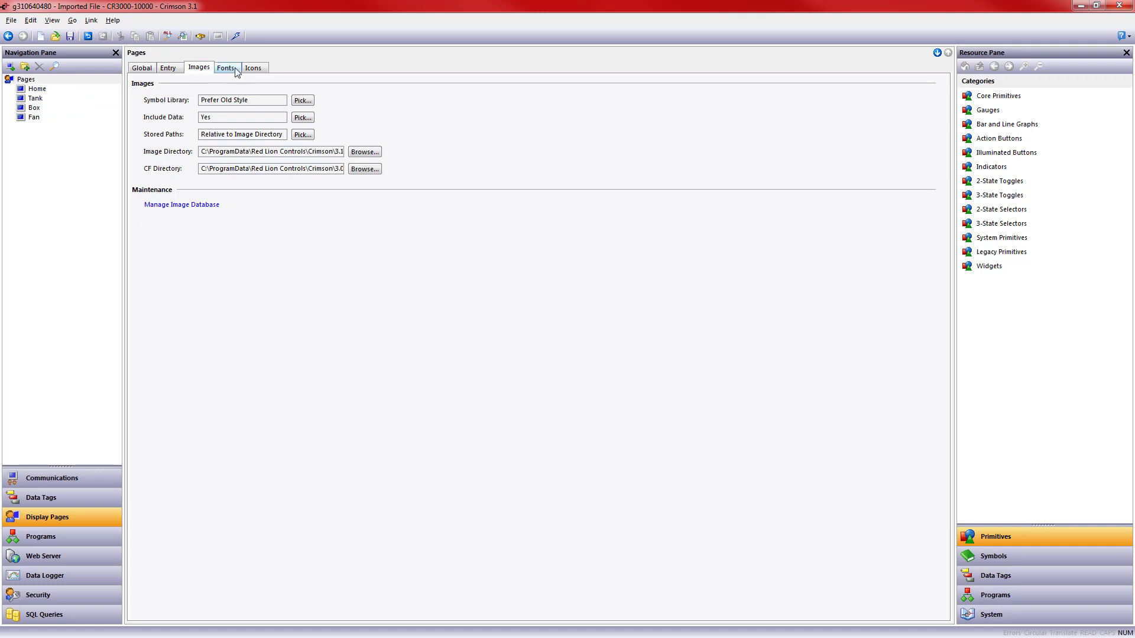
pyautogui.click(303, 100)
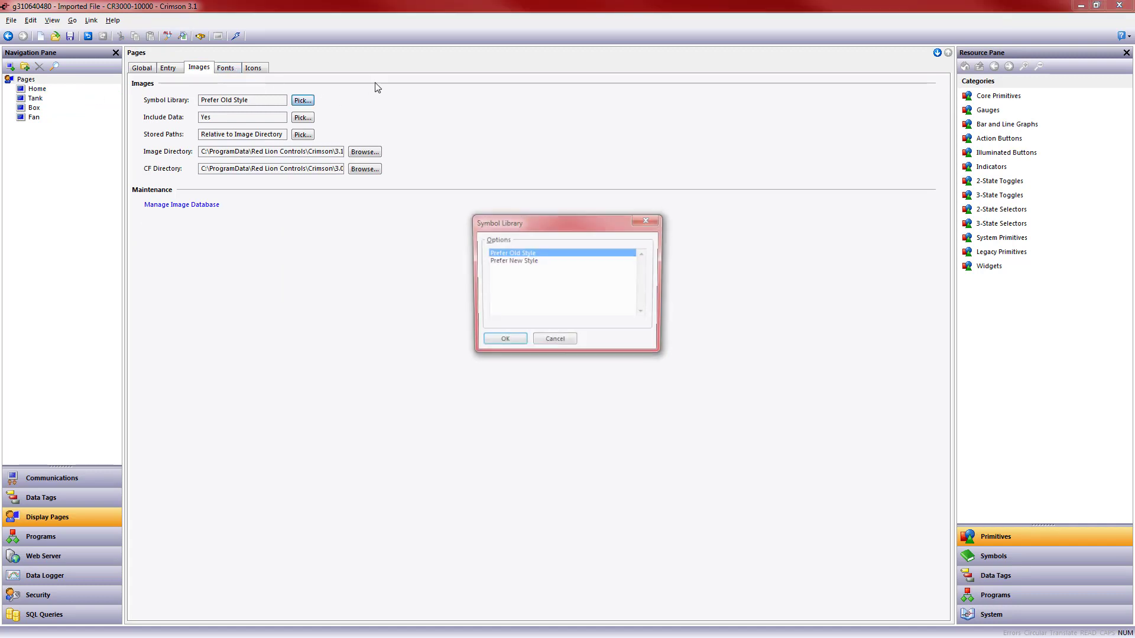
pyautogui.click(530, 262)
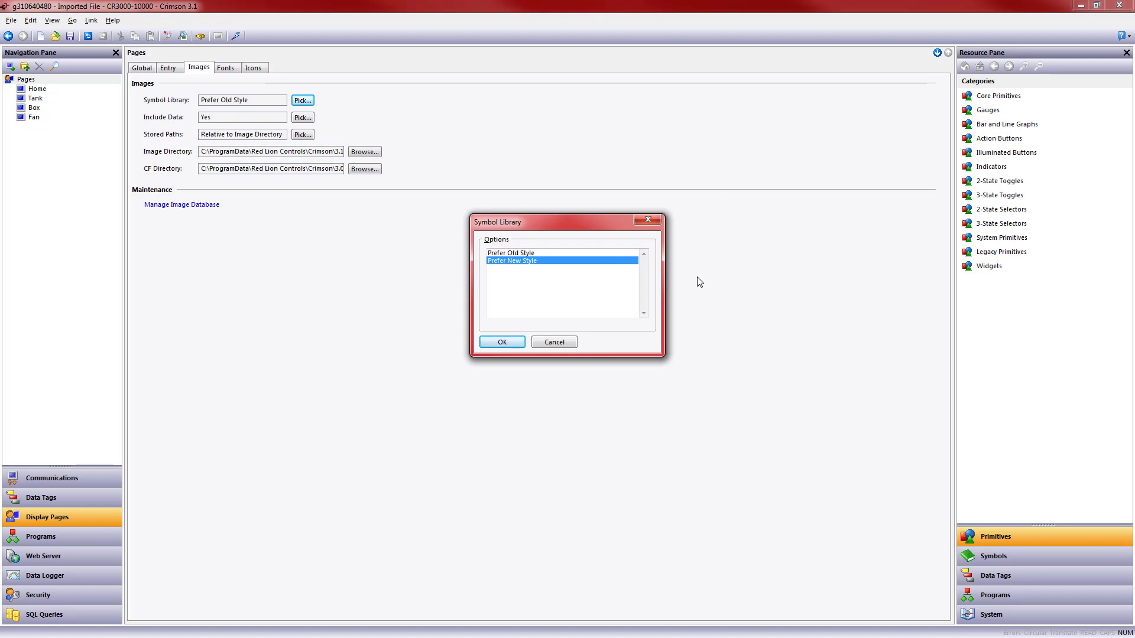
pyautogui.click(504, 342)
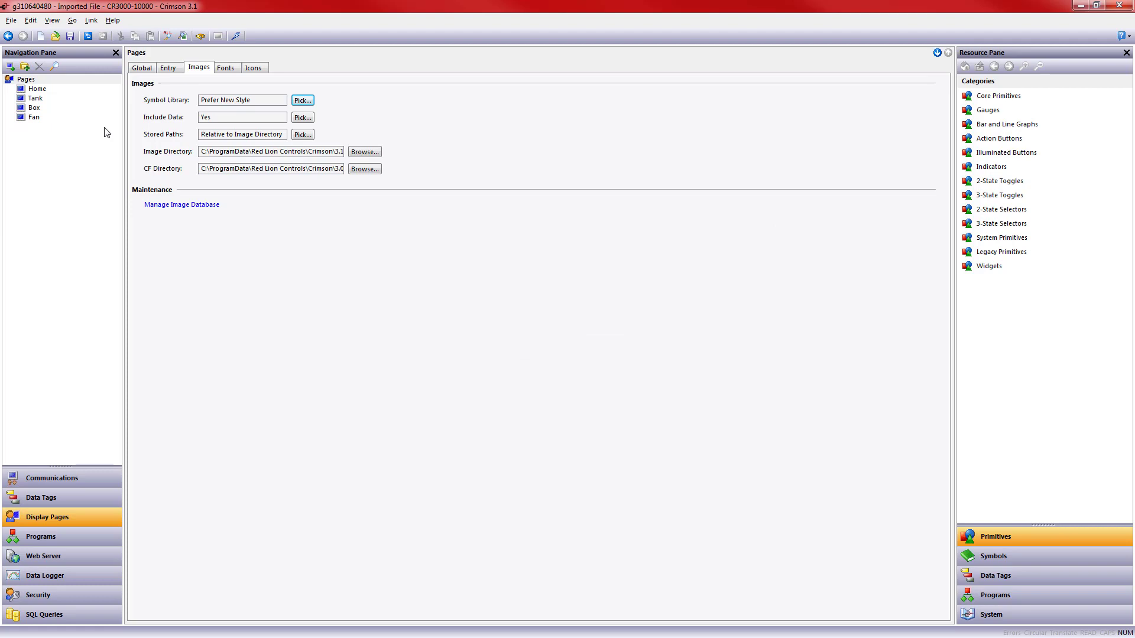
pyautogui.click(36, 98)
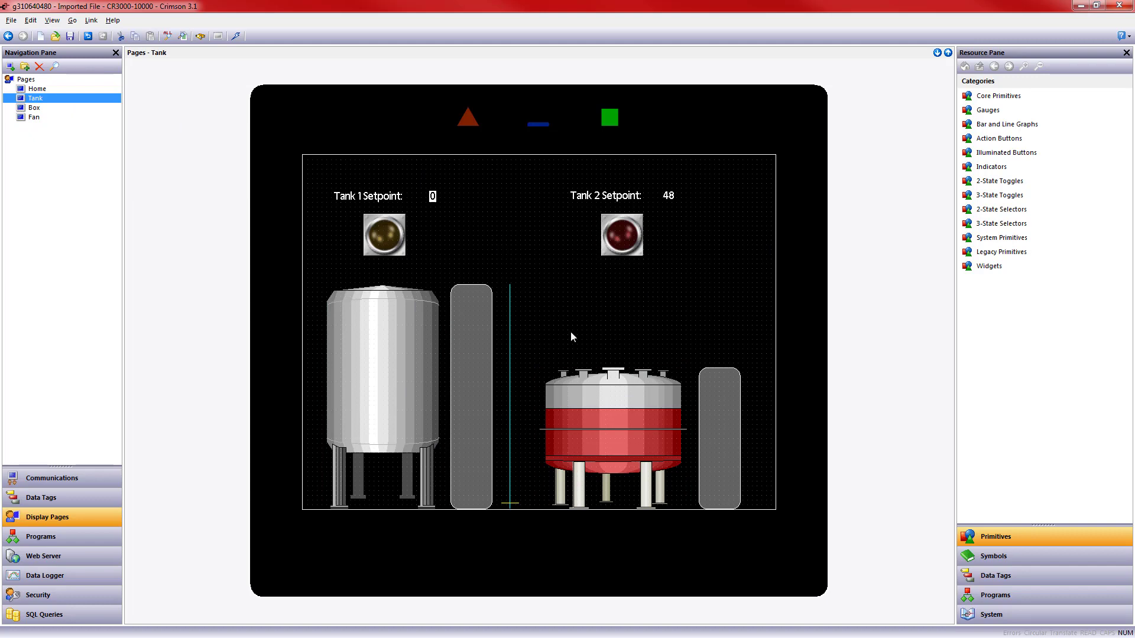
pyautogui.click(710, 308)
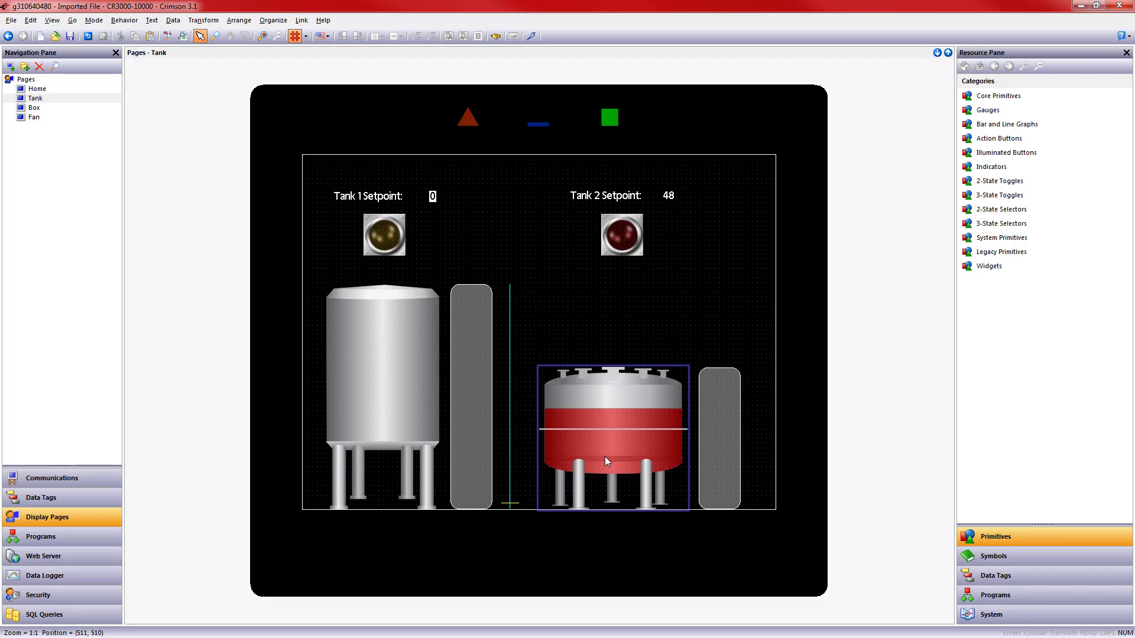
# Step: Show the Home page and restore the window to reveal the Crimson 3.0 project
pyautogui.click(72, 92)
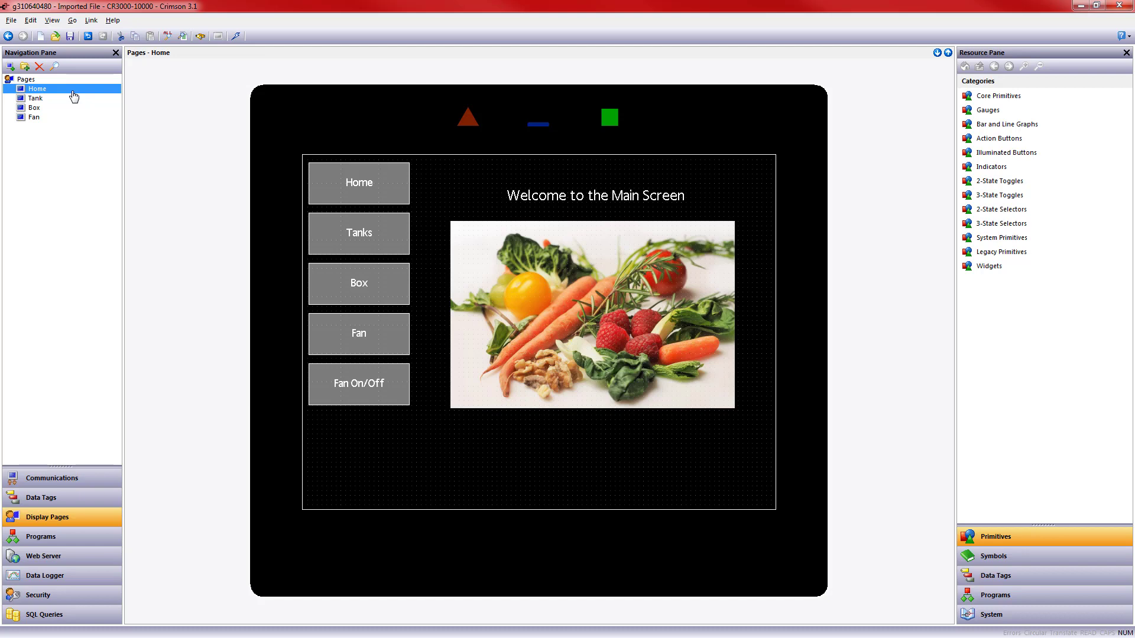
pyautogui.moveTo(431, 6); pyautogui.dragTo(778, 90)
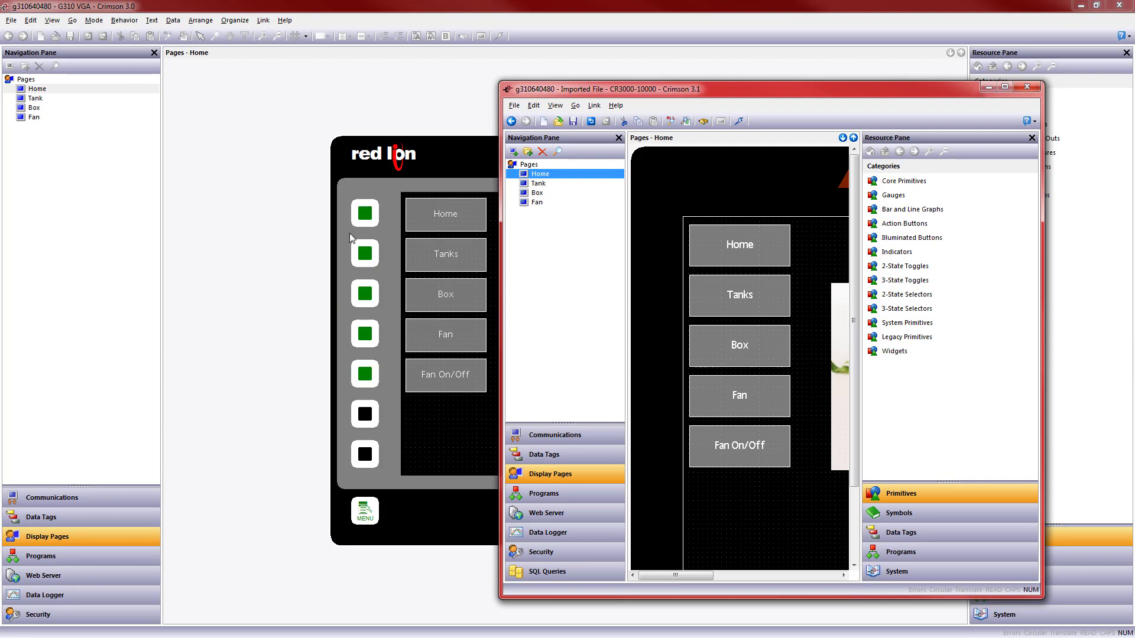
# Step: Add a new display page below Fan and name it Popup
pyautogui.doubleClick(765, 89)
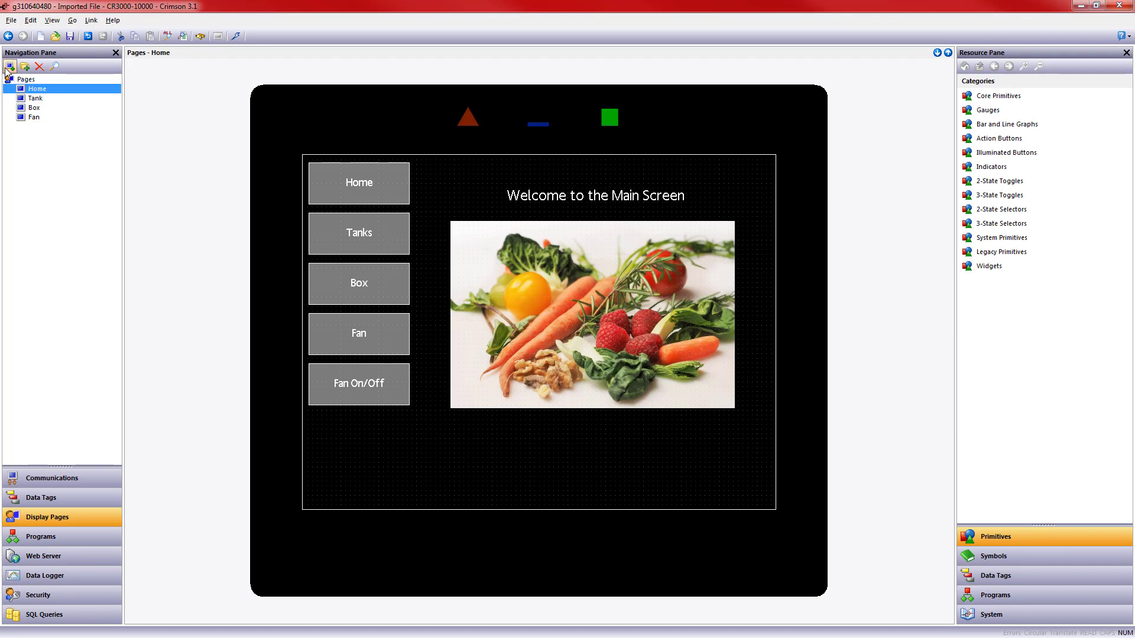
pyautogui.click(11, 66)
pyautogui.moveTo(56, 119); pyautogui.dragTo(54, 141)
pyautogui.press('F2')
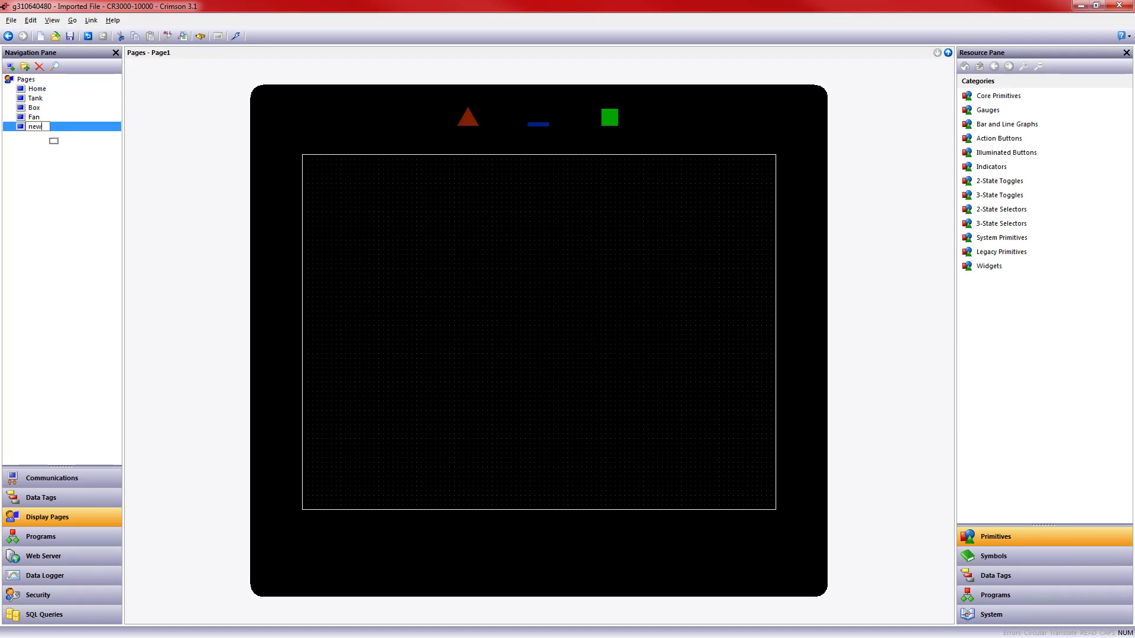
pyautogui.write('n')
pyautogui.write('opup')
pyautogui.press('Return')
# Step: Move the five navigation buttons from the Home page onto the Popup page
pyautogui.click(69, 90)
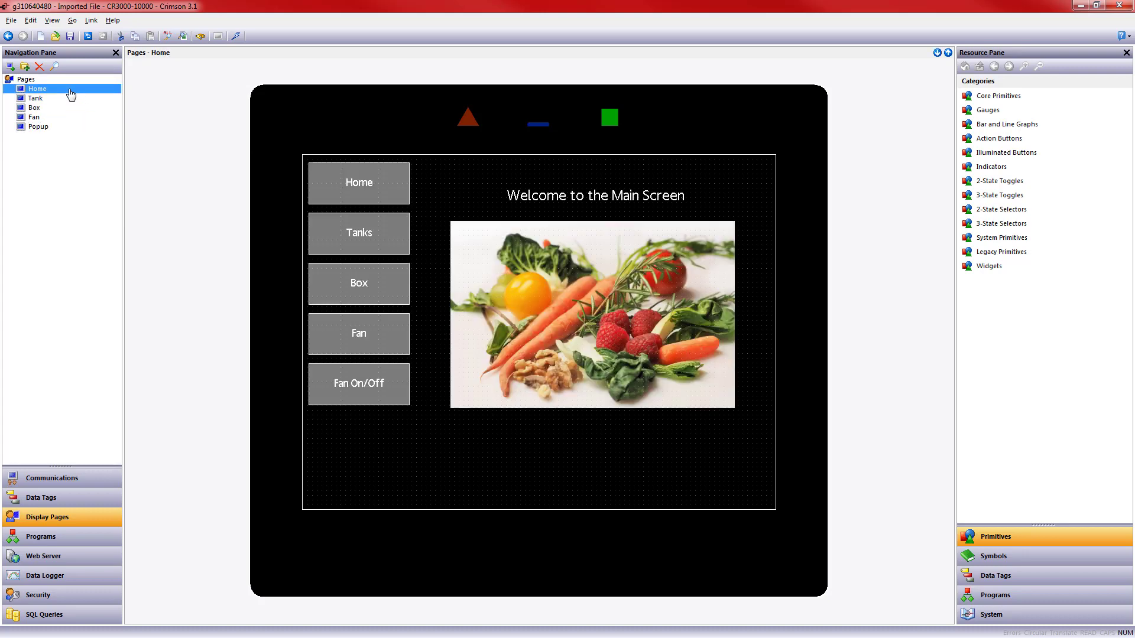
pyautogui.moveTo(432, 426); pyautogui.dragTo(216, 93)
pyautogui.press('Delete')
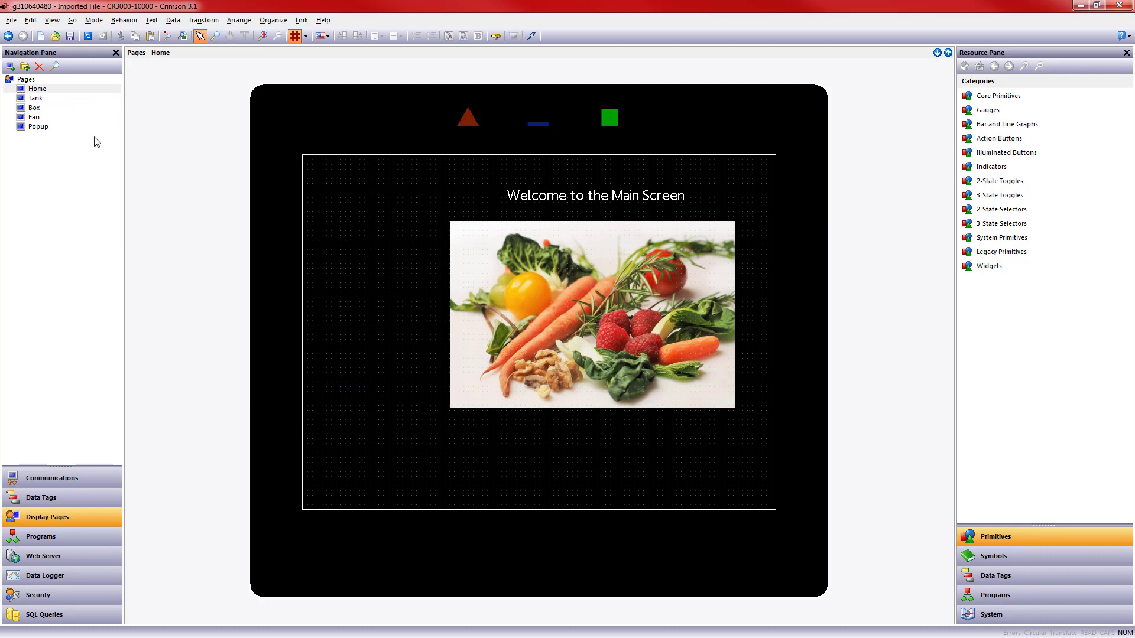
pyautogui.click(38, 126)
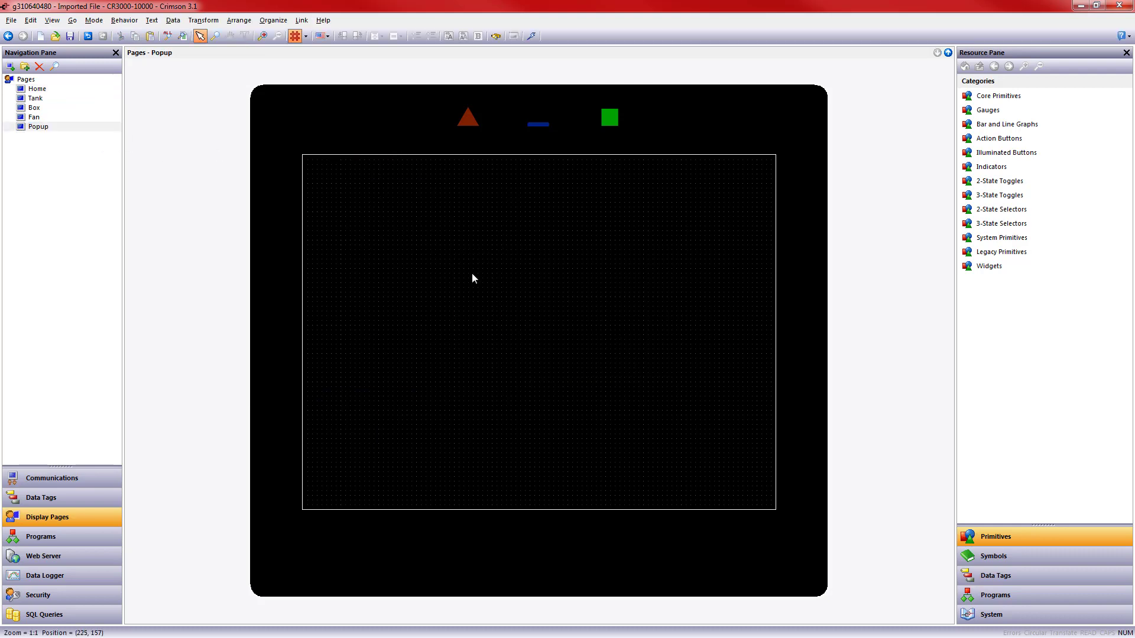
pyautogui.hotkey('ctrl', 'v')
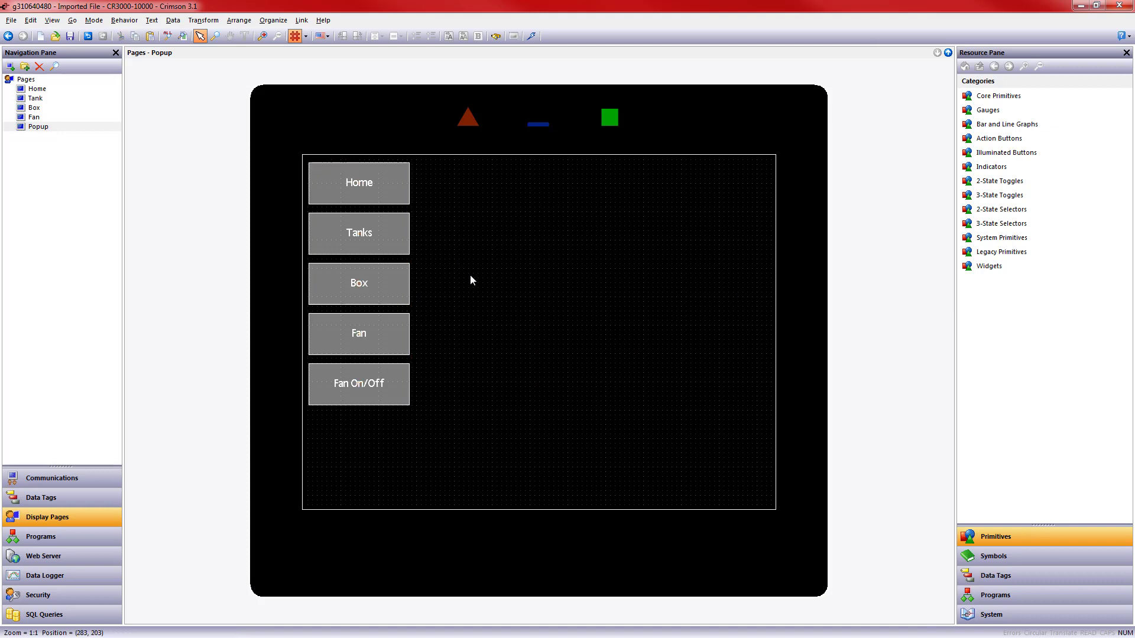
# Step: Give the Home button a Goto Page action targeting the Home page
pyautogui.rightClick(356, 190)
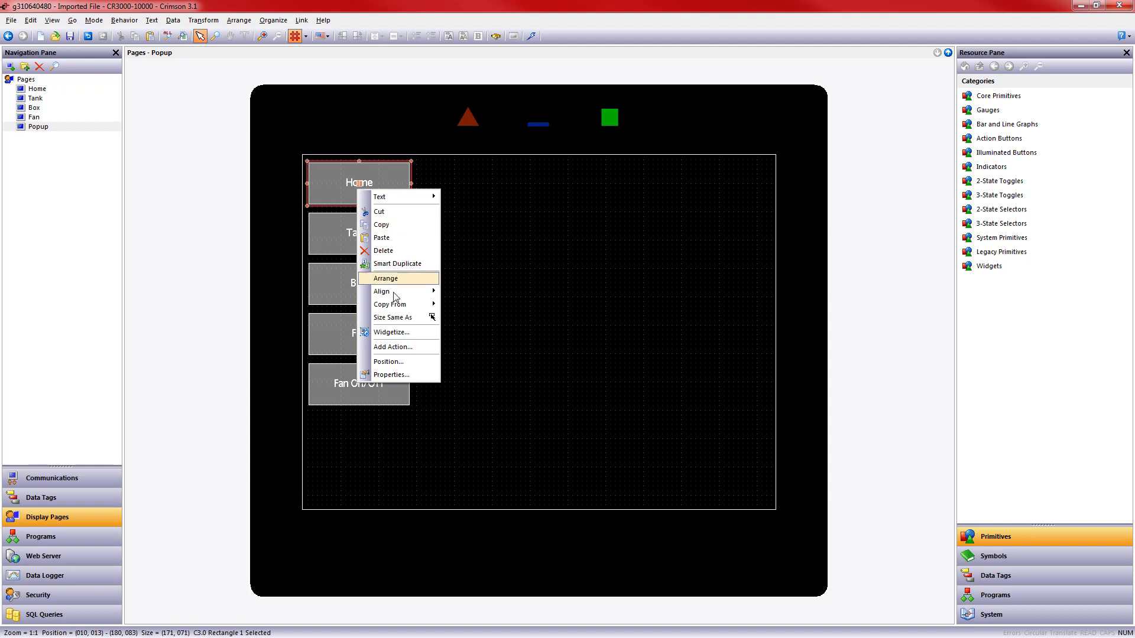
pyautogui.click(393, 347)
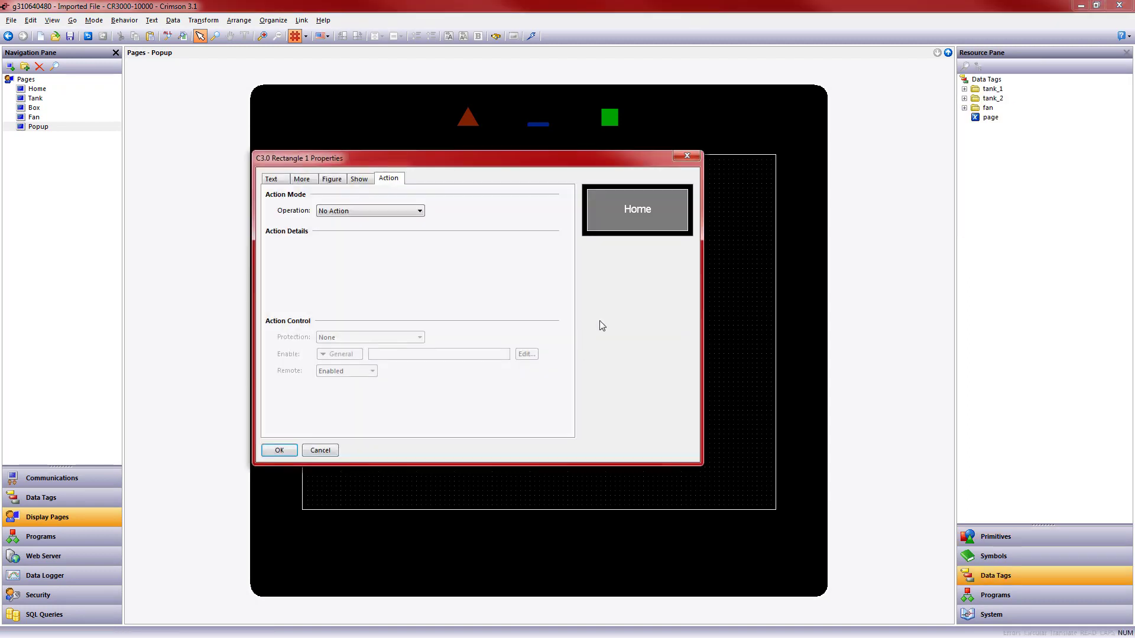
pyautogui.click(331, 212)
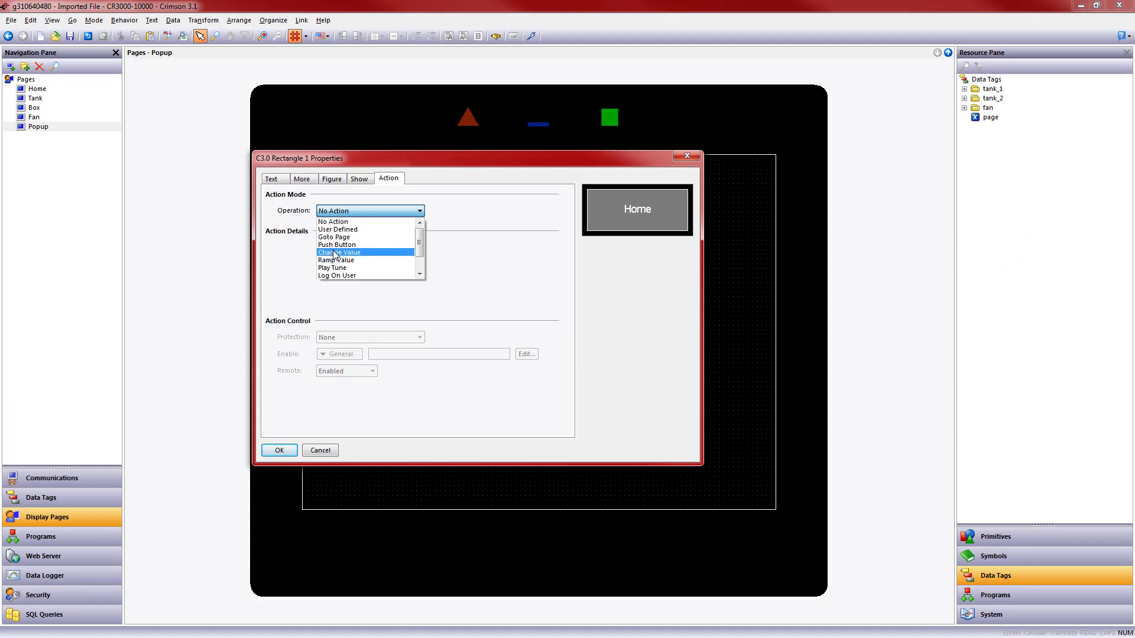
pyautogui.click(328, 237)
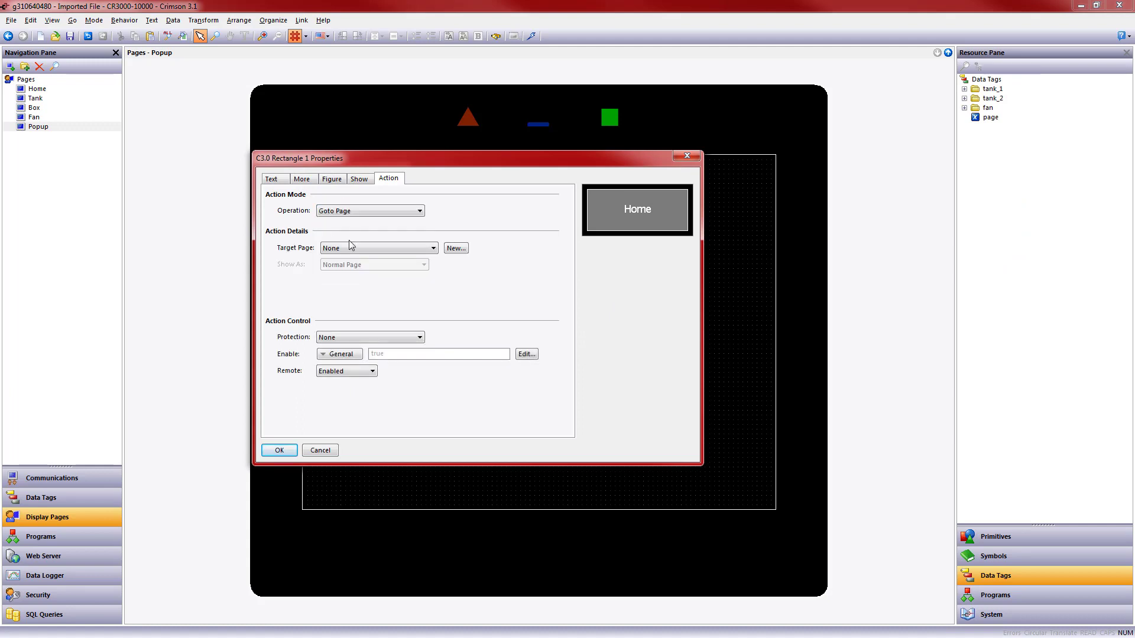
pyautogui.click(344, 249)
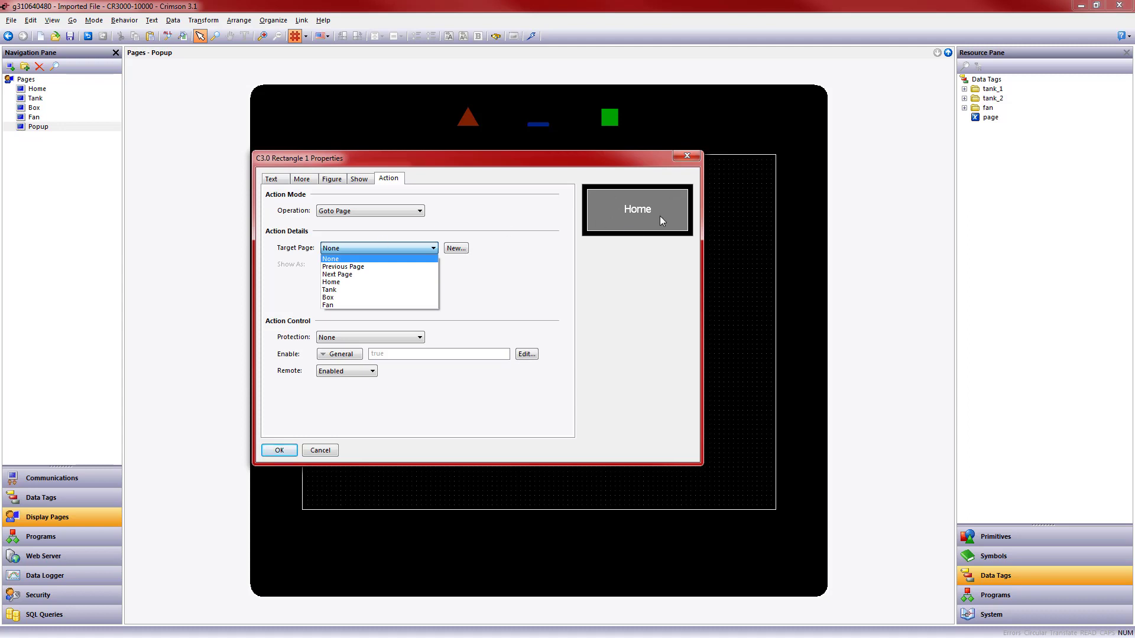
pyautogui.click(331, 281)
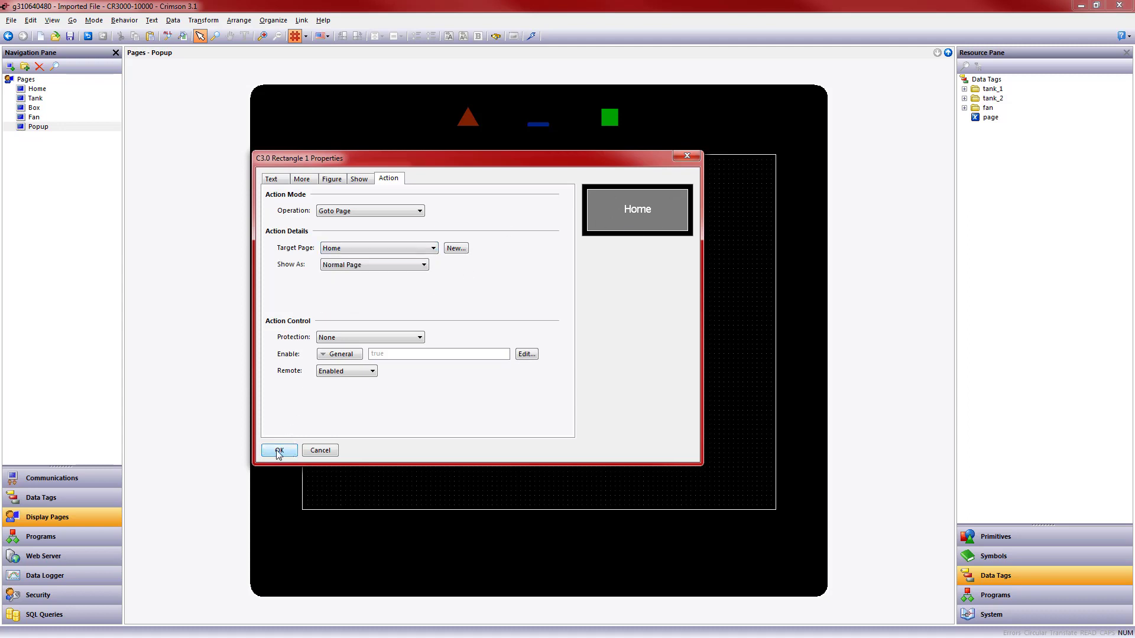
pyautogui.click(278, 451)
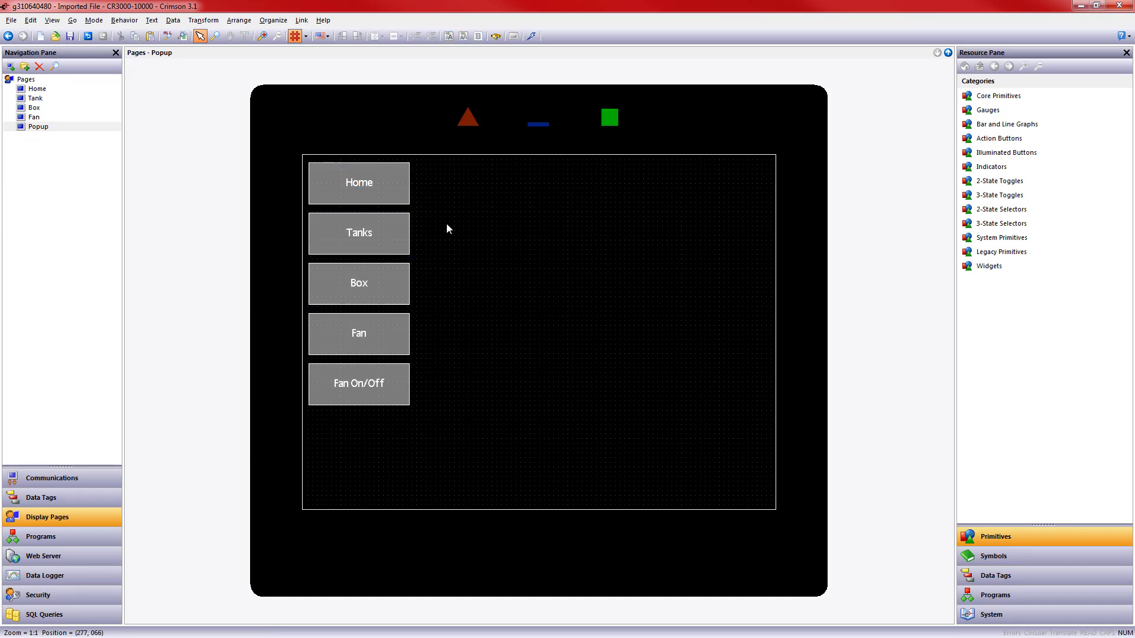
# Step: Copy the Home button's action onto the Tanks, Box and Fan buttons
pyautogui.moveTo(467, 193); pyautogui.dragTo(266, 366)
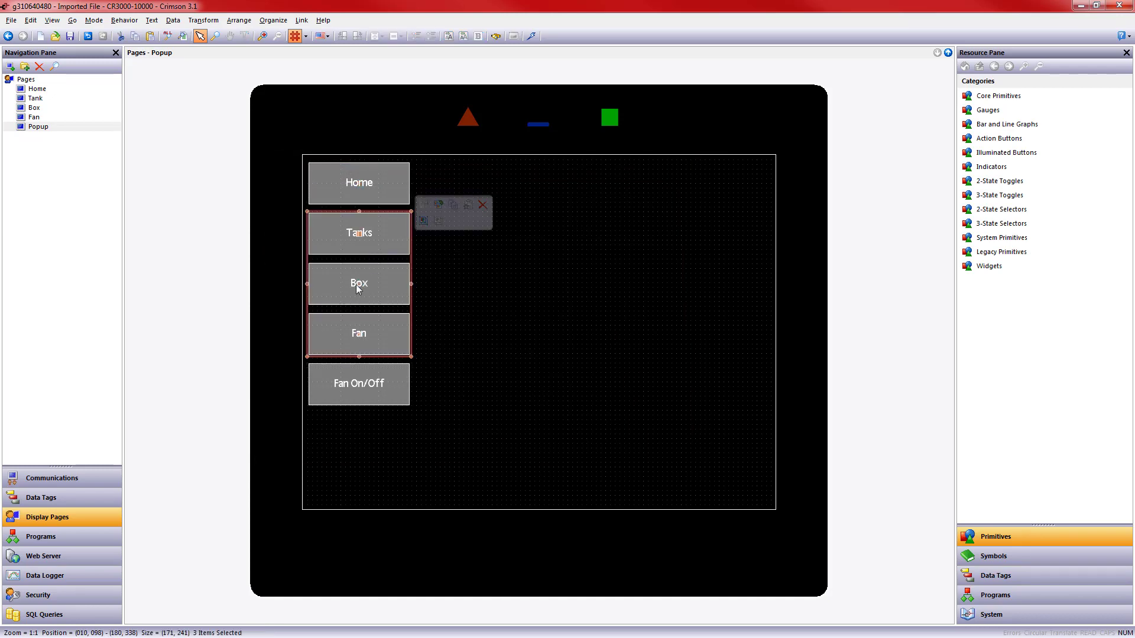
pyautogui.rightClick(317, 233)
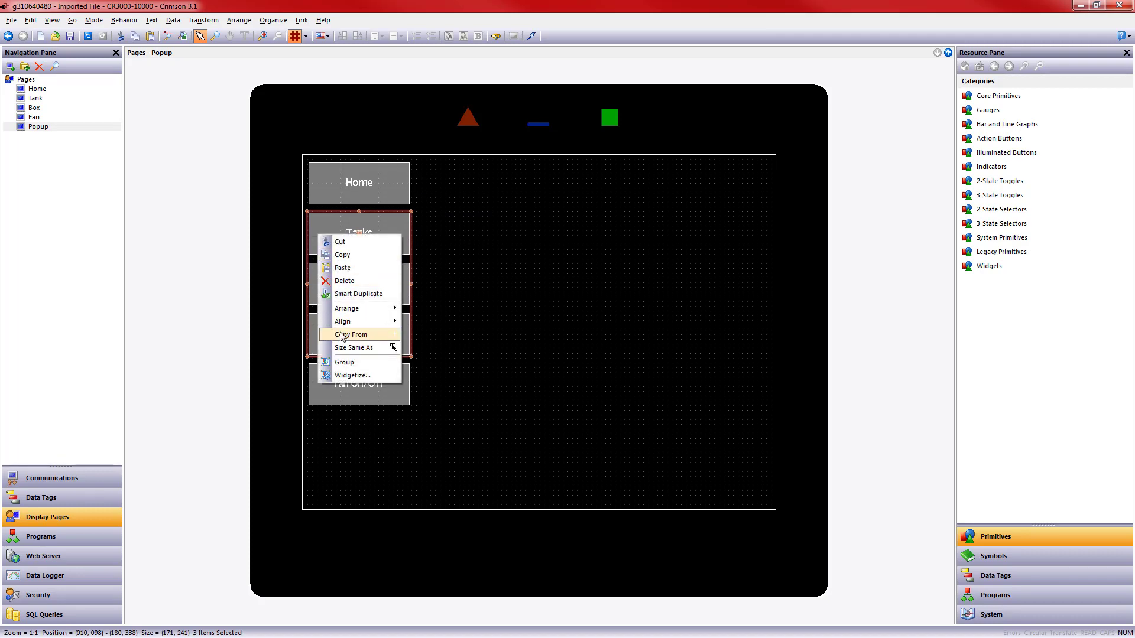
pyautogui.moveTo(341, 336)
pyautogui.click(446, 374)
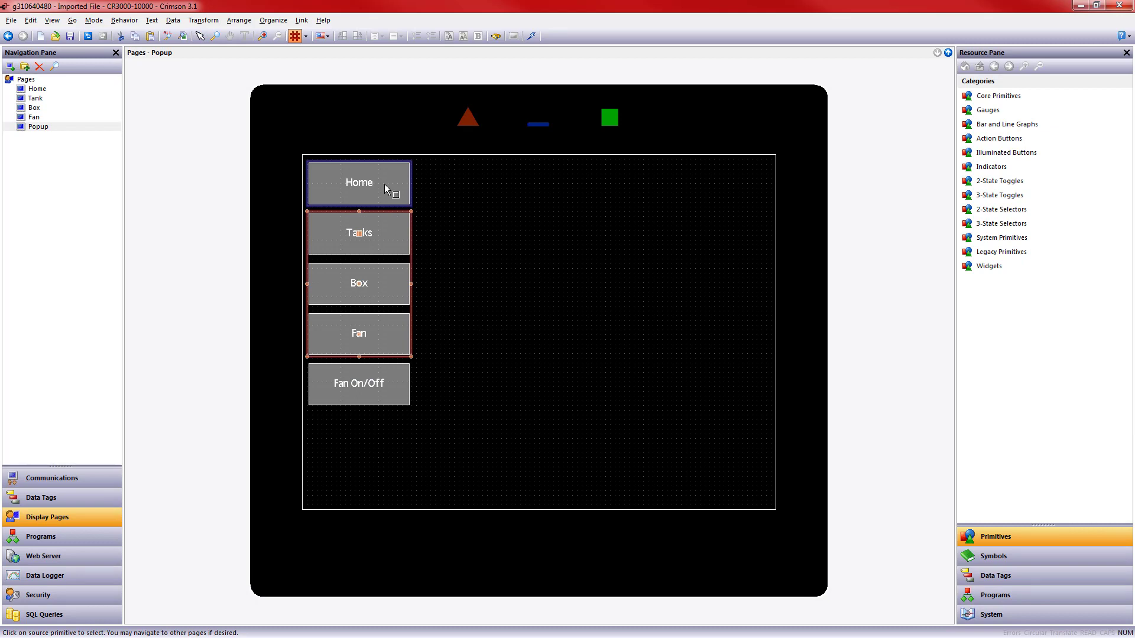
pyautogui.click(384, 183)
pyautogui.click(469, 205)
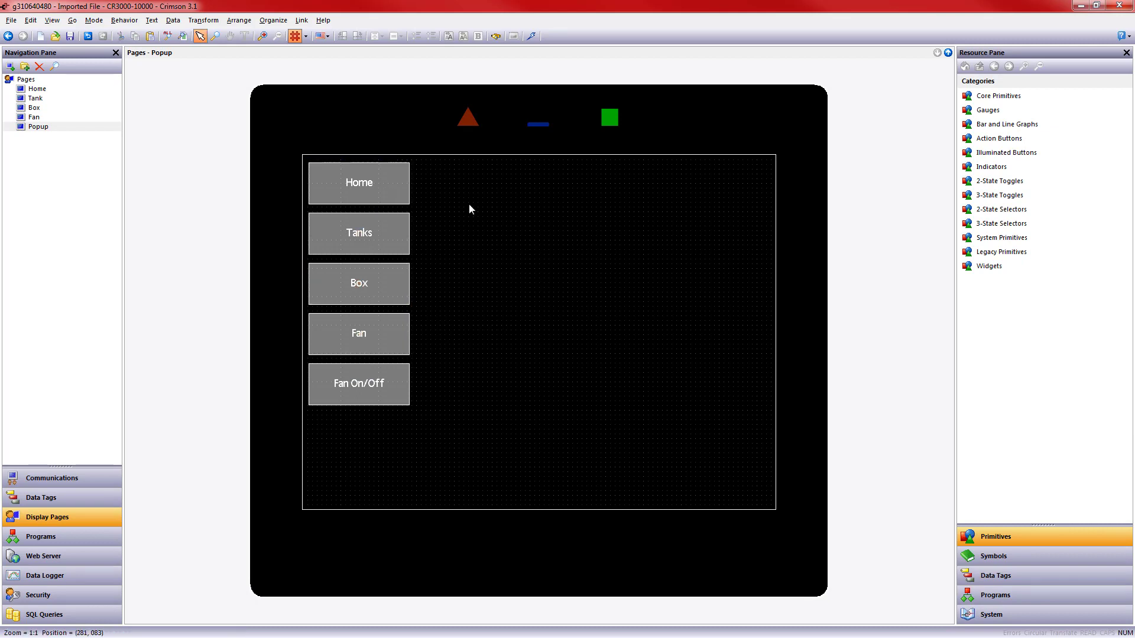
# Step: Point the Tanks button's action at the Tank page as a Normal Page
pyautogui.doubleClick(348, 236)
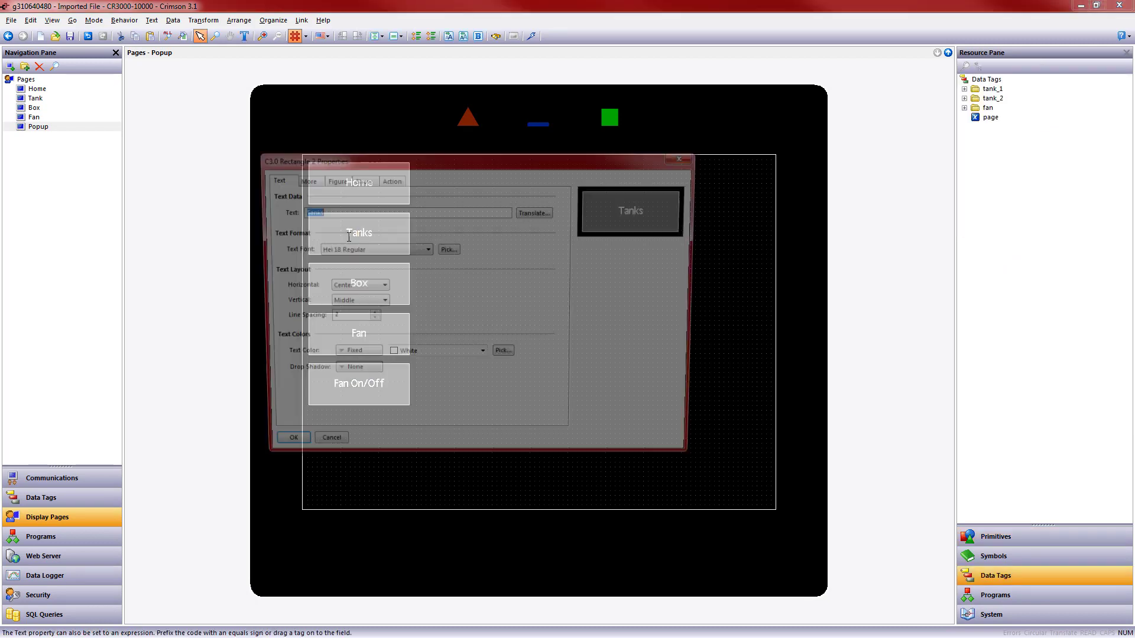
pyautogui.click(395, 179)
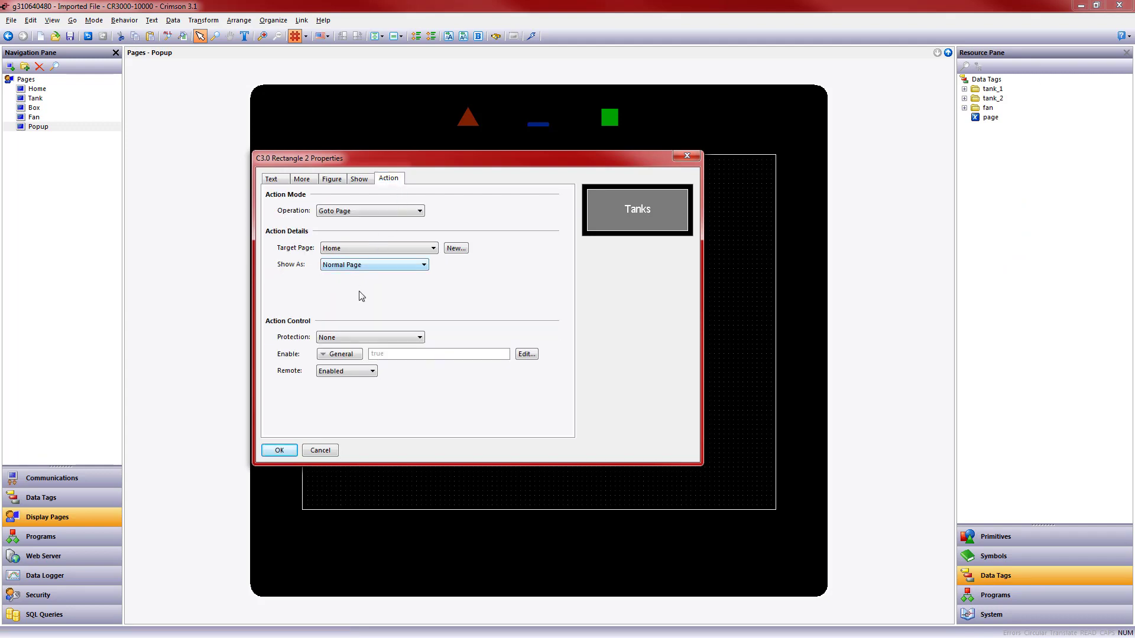
pyautogui.click(364, 263)
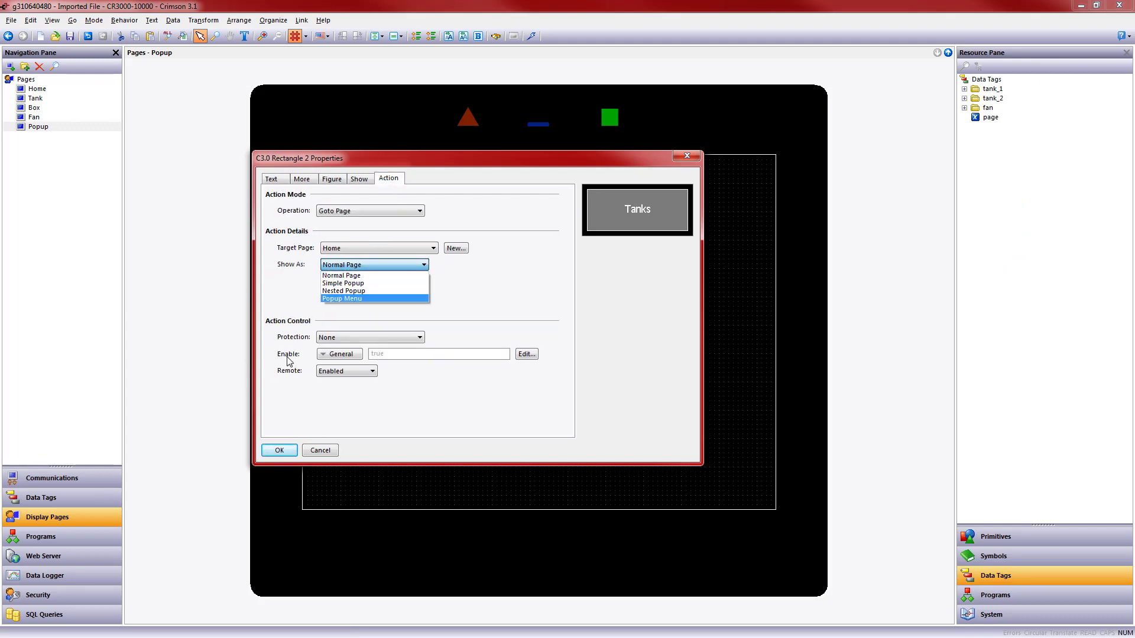
pyautogui.click(348, 278)
pyautogui.click(413, 249)
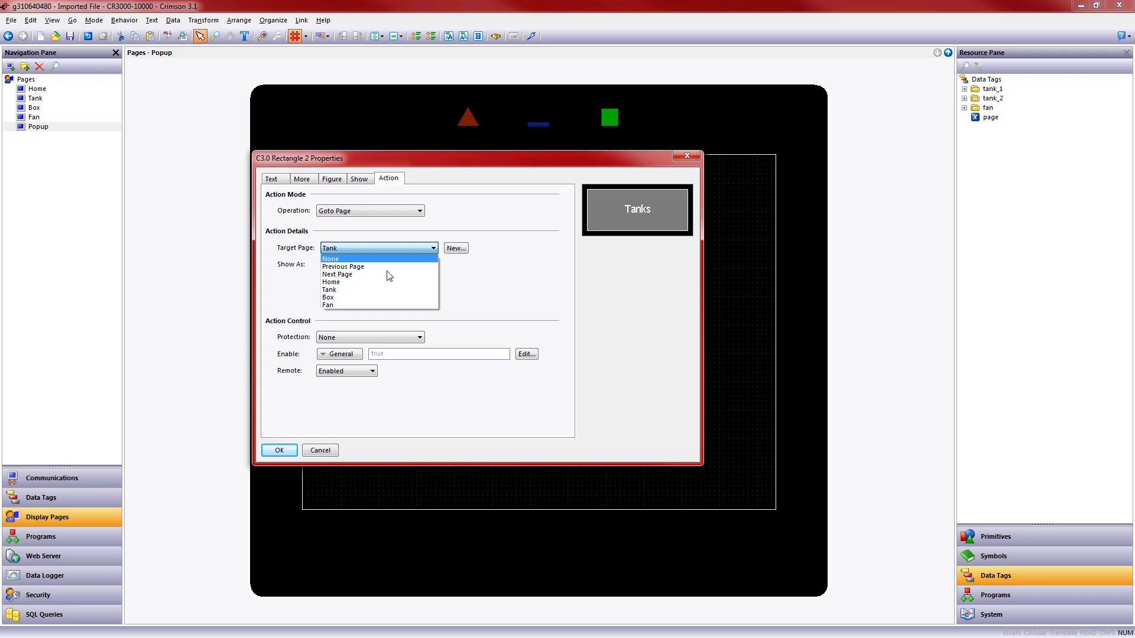
pyautogui.click(360, 282)
pyautogui.click(278, 450)
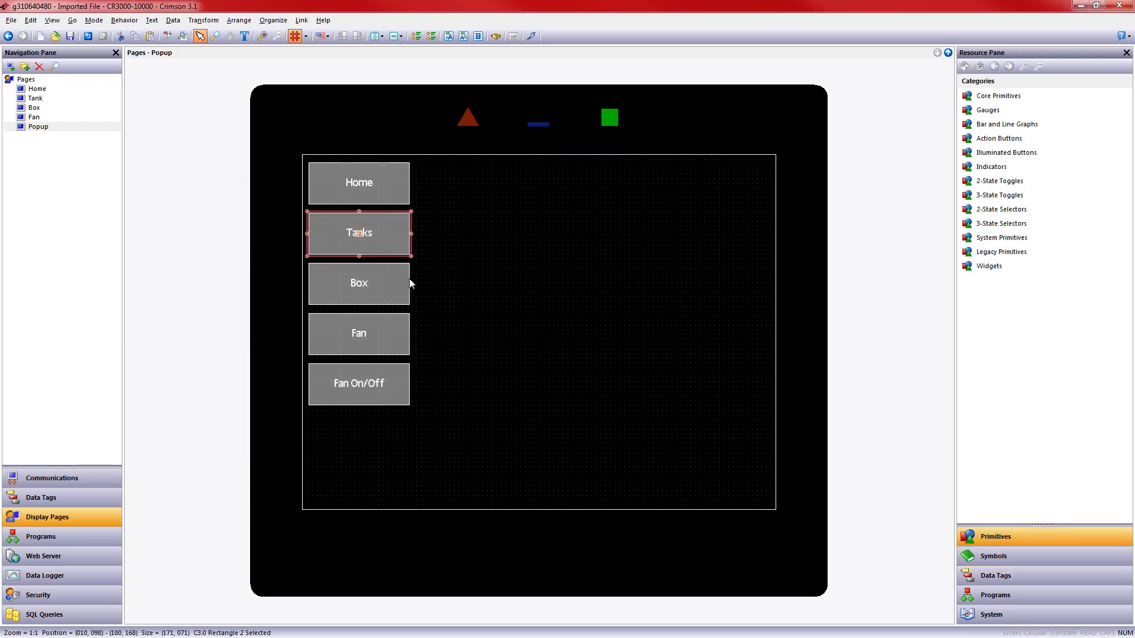
# Step: Set the Box and Fan buttons' target pages to Box and Fan
pyautogui.rightClick(378, 277)
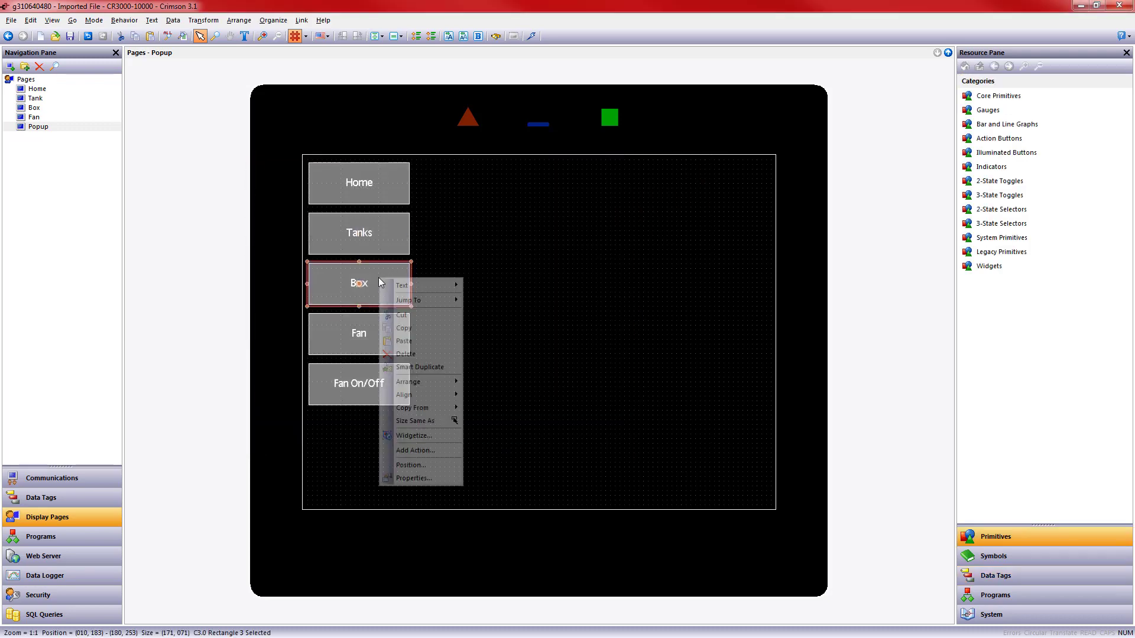
pyautogui.click(424, 479)
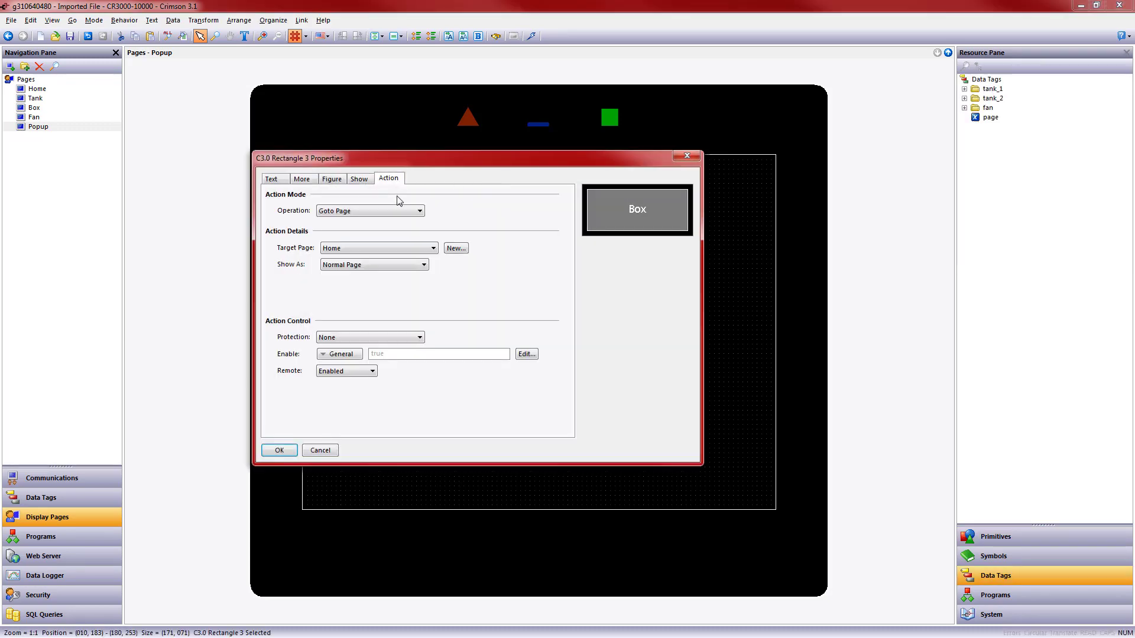
pyautogui.click(356, 248)
pyautogui.click(343, 297)
pyautogui.click(279, 451)
pyautogui.rightClick(362, 336)
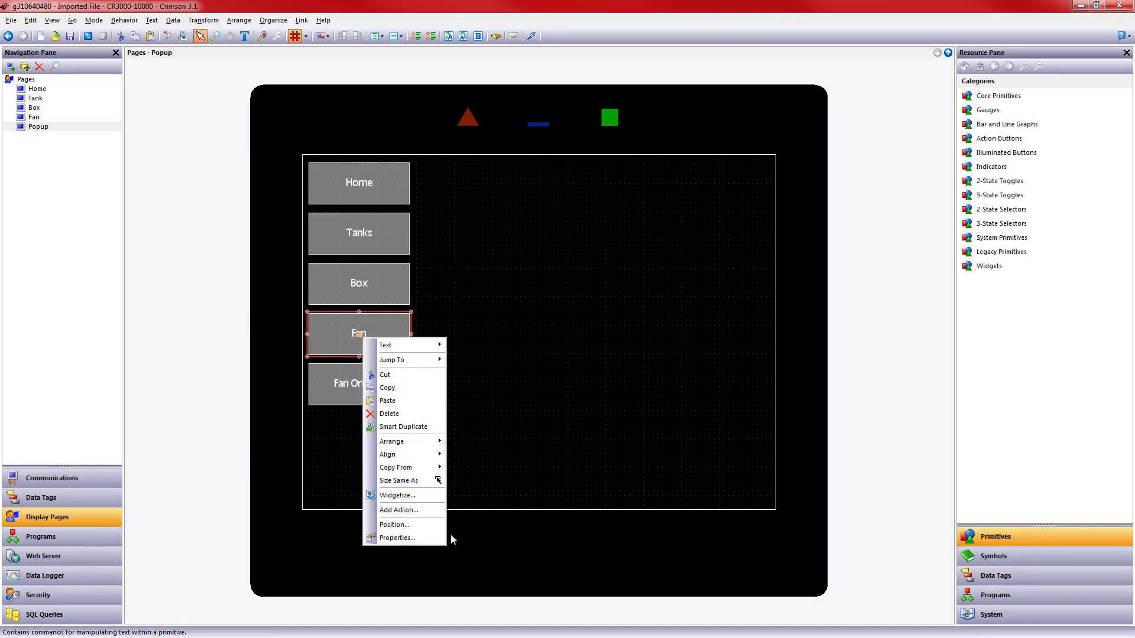
pyautogui.click(430, 536)
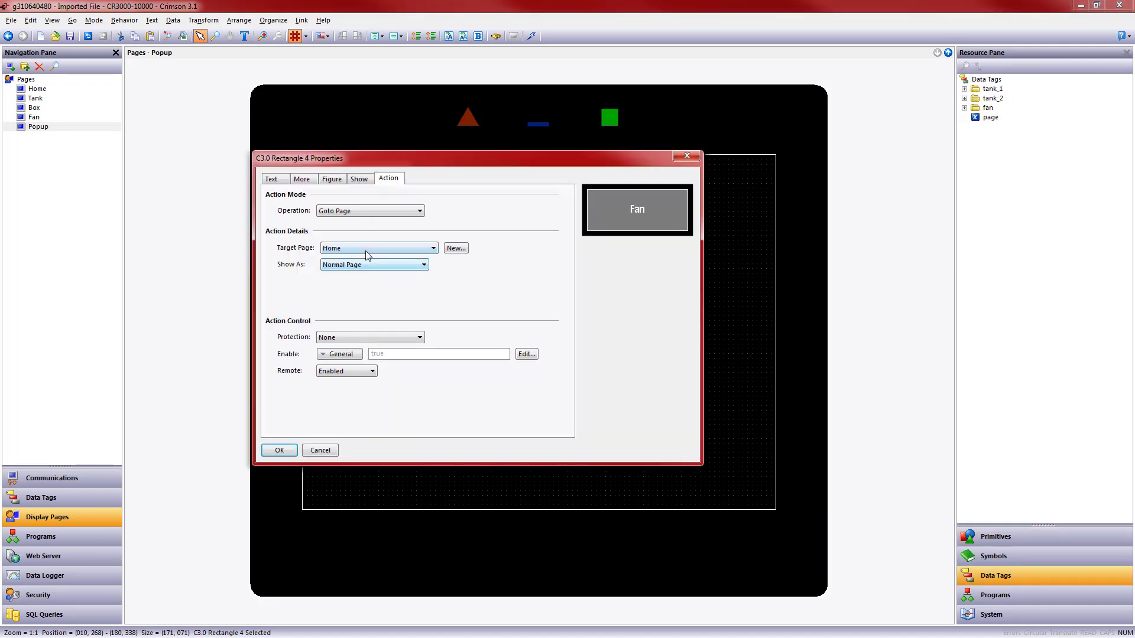
pyautogui.click(365, 250)
pyautogui.click(349, 305)
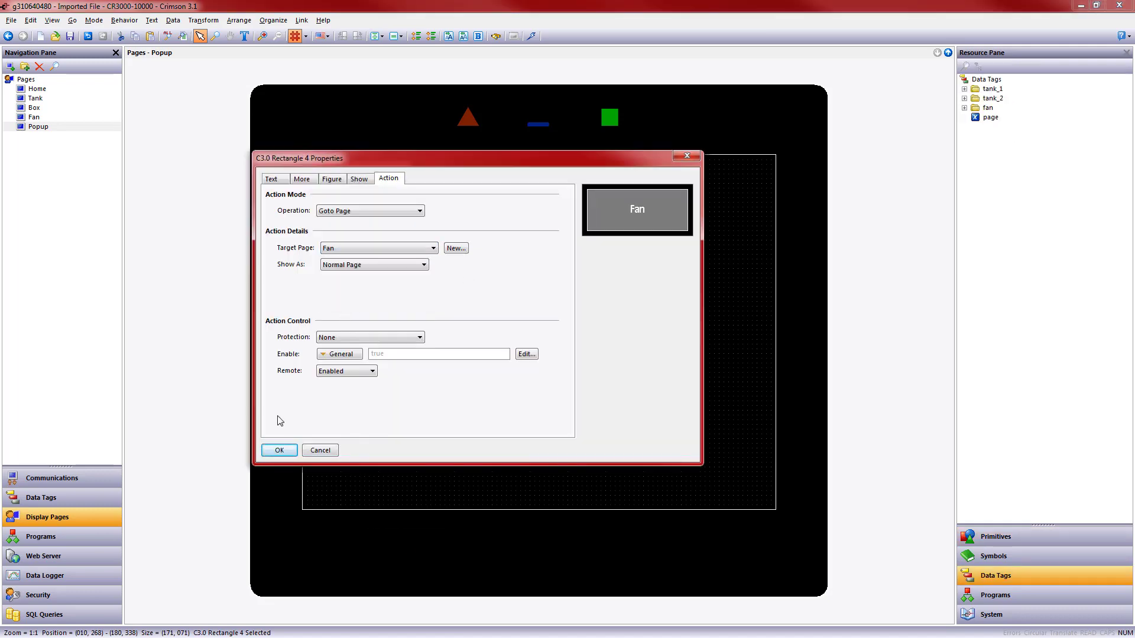
pyautogui.click(276, 449)
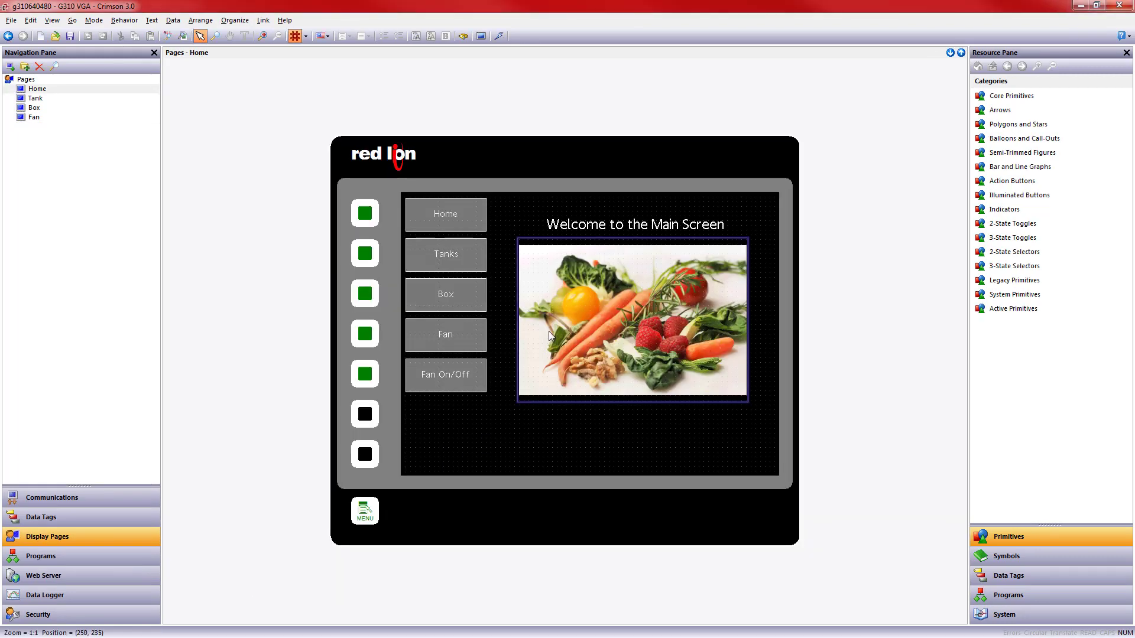
# Step: In the Crimson 3.0 project, select Fan On/Off and open Soft Key 5's properties
pyautogui.click(404, 369)
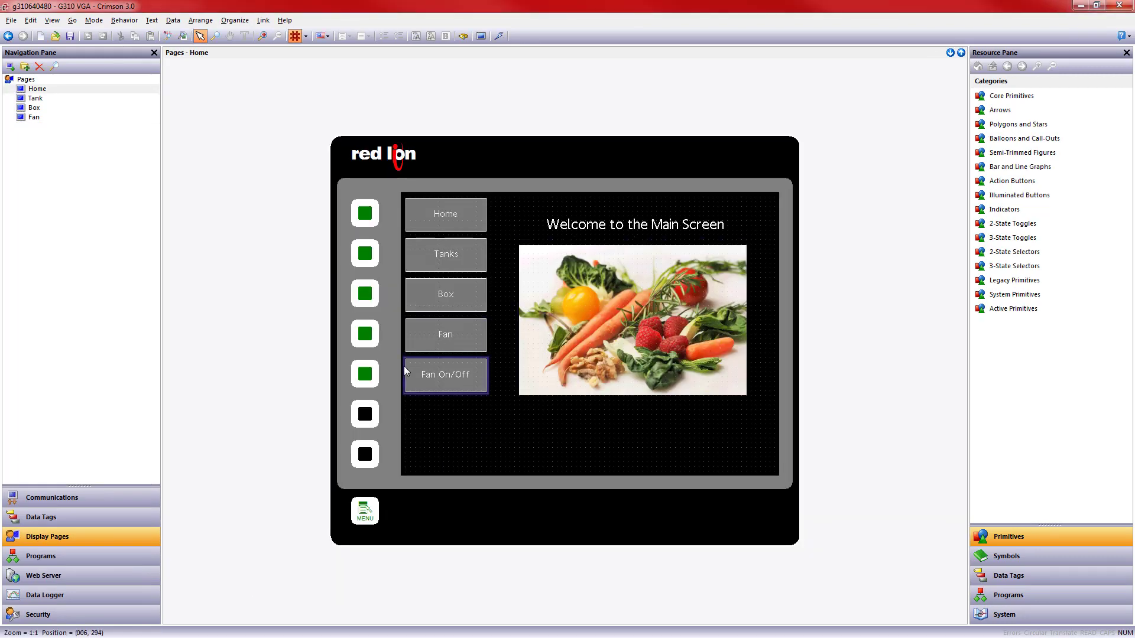
pyautogui.click(360, 383)
pyautogui.doubleClick(358, 382)
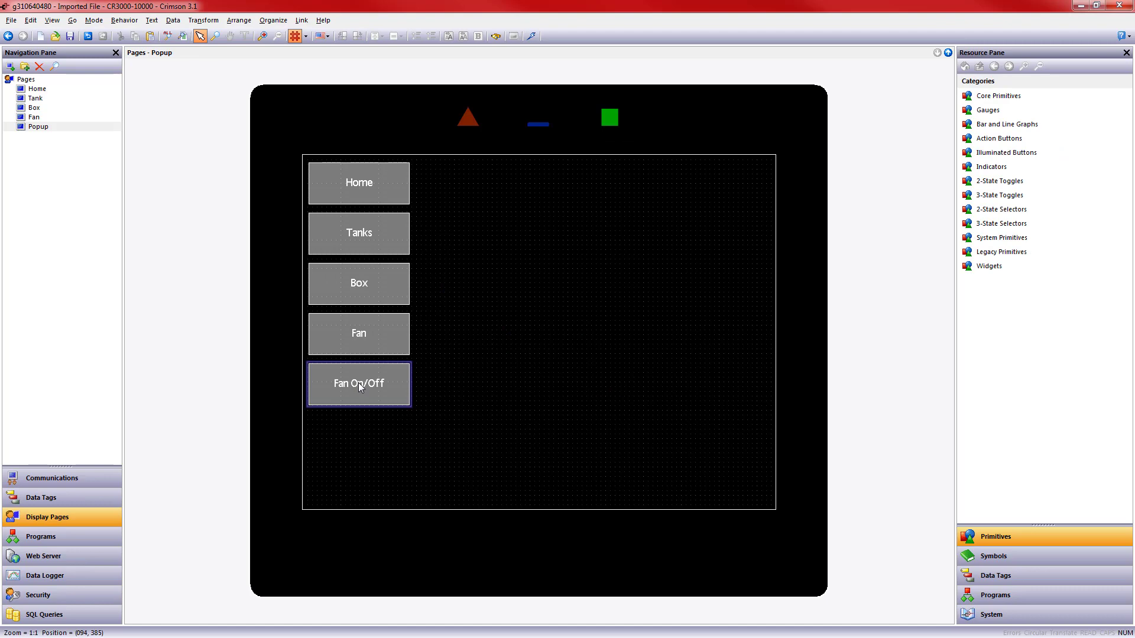
# Step: Give the Fan On/Off button a Push Button Toggle action on fan.spin
pyautogui.rightClick(360, 385)
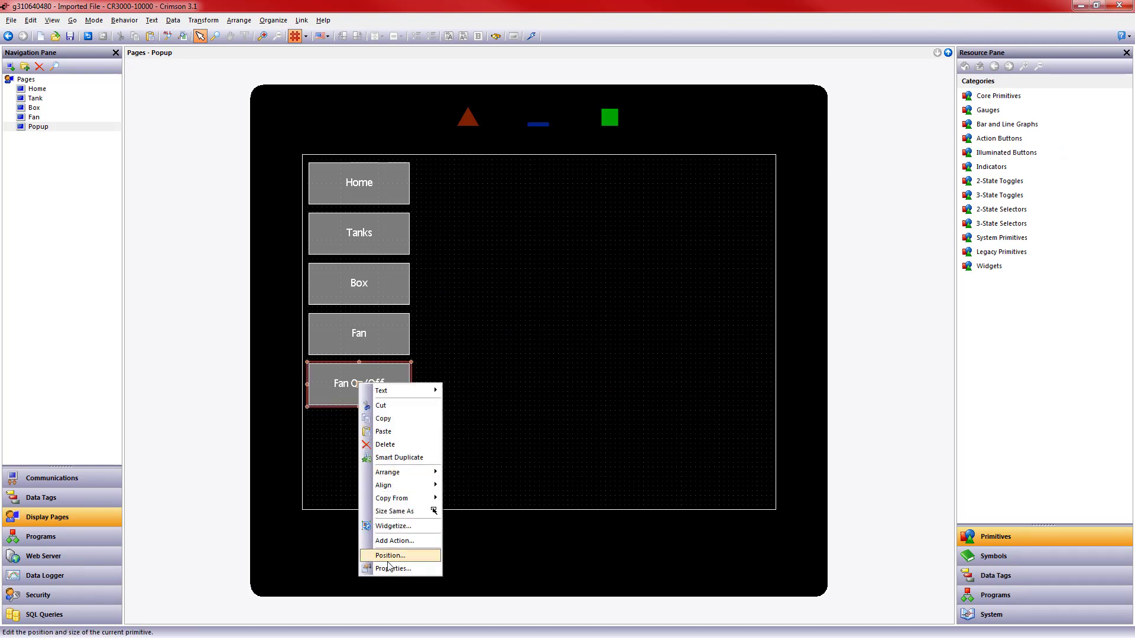
pyautogui.click(395, 541)
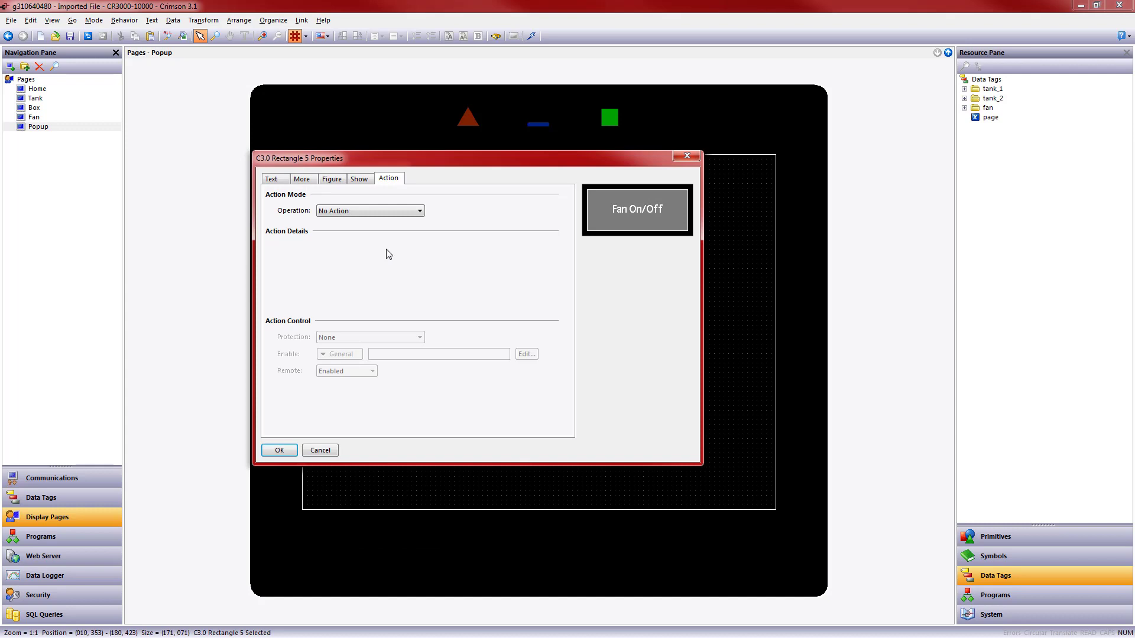
pyautogui.click(374, 212)
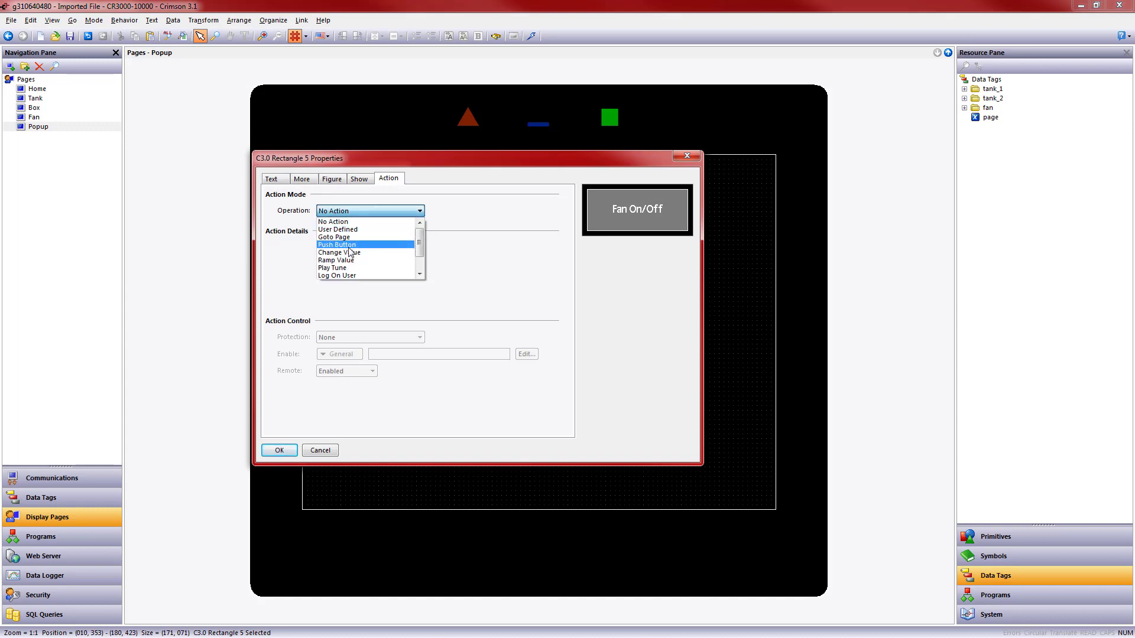
pyautogui.click(379, 244)
pyautogui.click(395, 264)
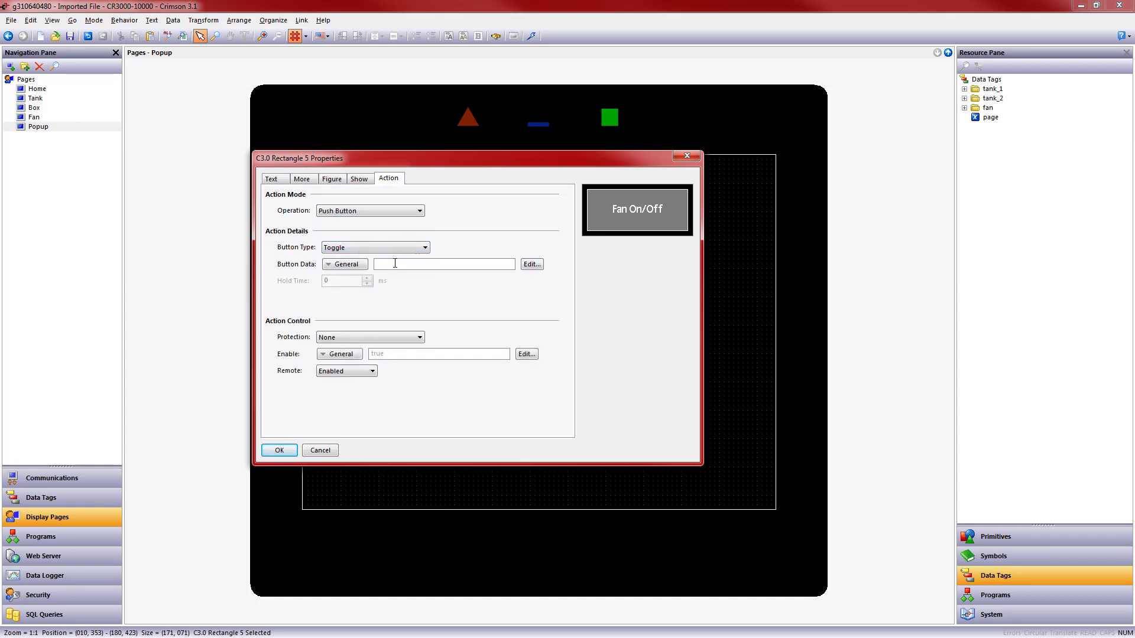
pyautogui.write('fan.spin')
pyautogui.press('Return')
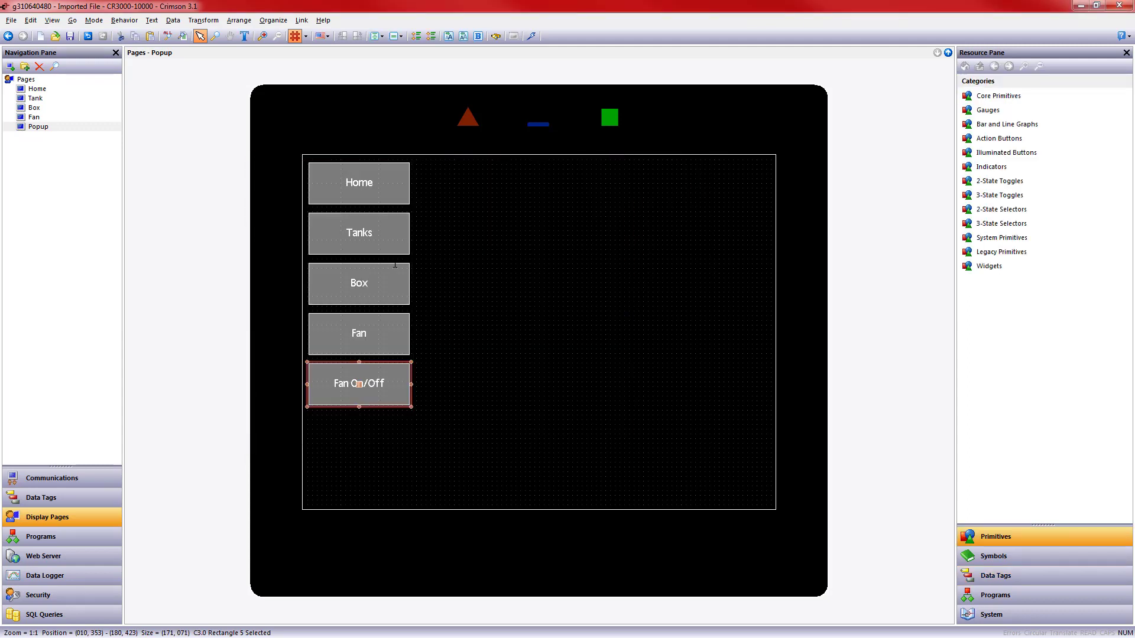
# Step: Make the button's fill 2-State on fan.spin==true, Green when true, Silver otherwise
pyautogui.press('Return')
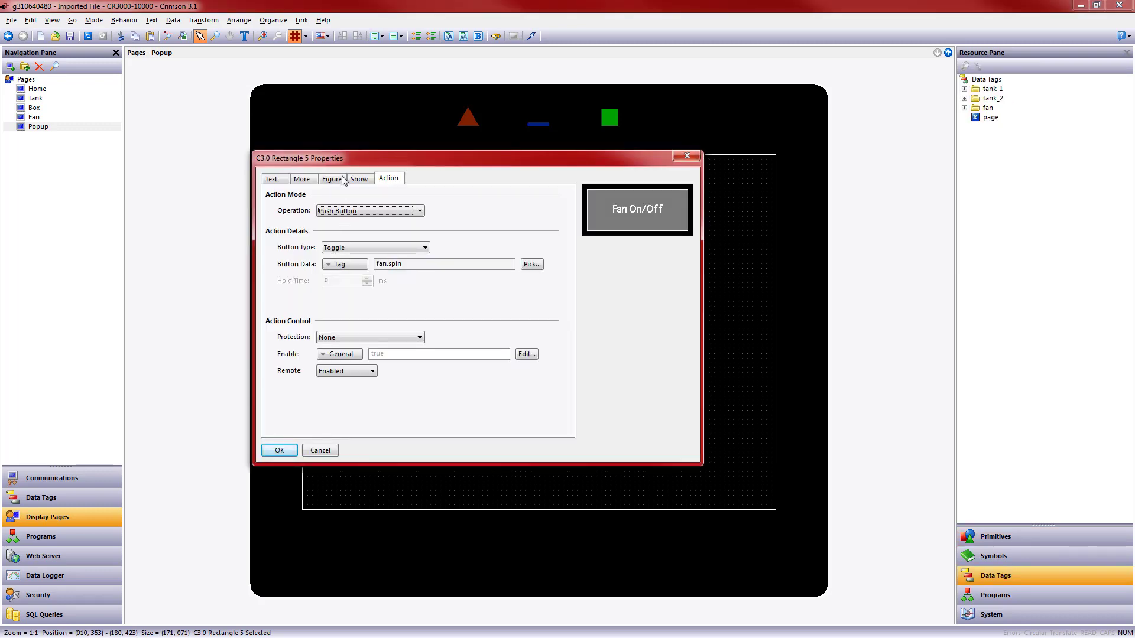
pyautogui.click(341, 180)
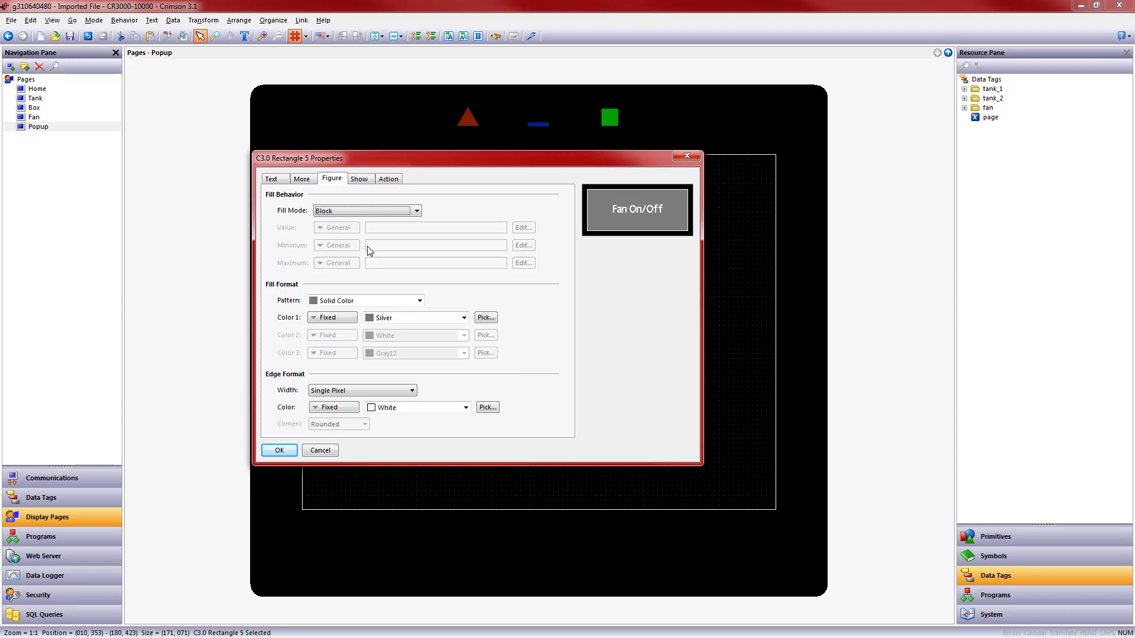
pyautogui.click(330, 318)
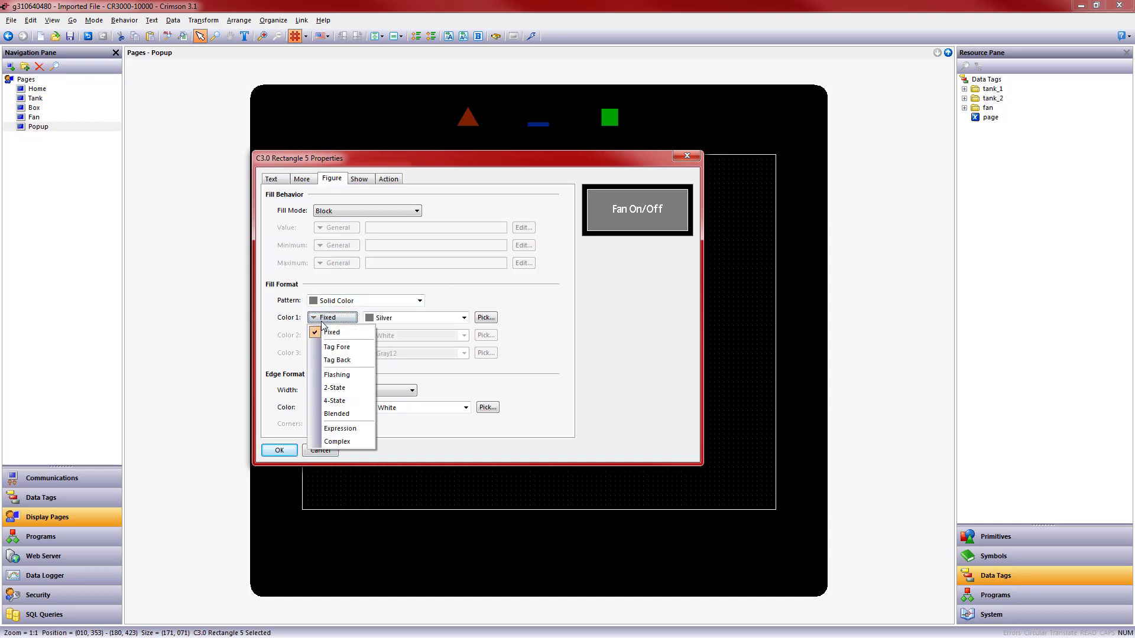
pyautogui.click(323, 392)
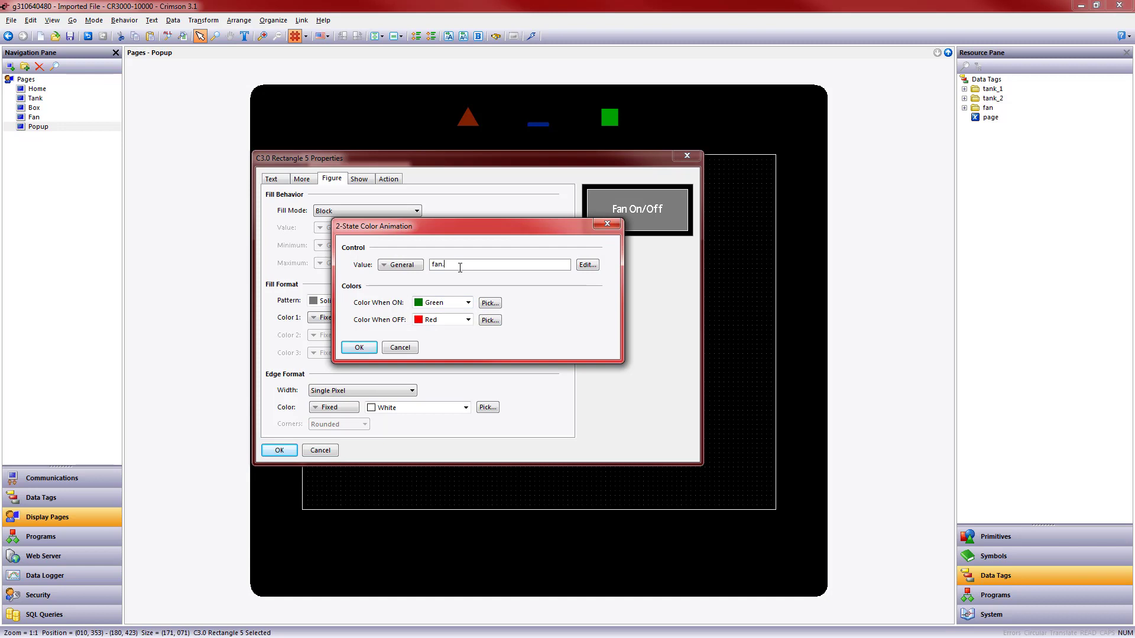
pyautogui.write('fan.spin==true')
pyautogui.click(468, 321)
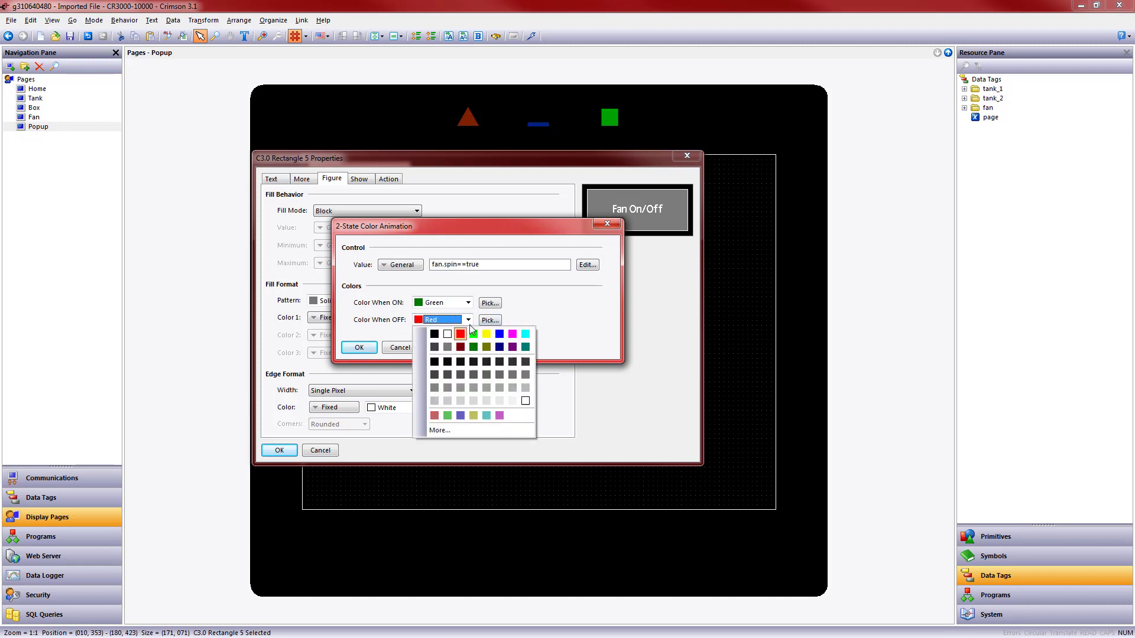
pyautogui.click(448, 345)
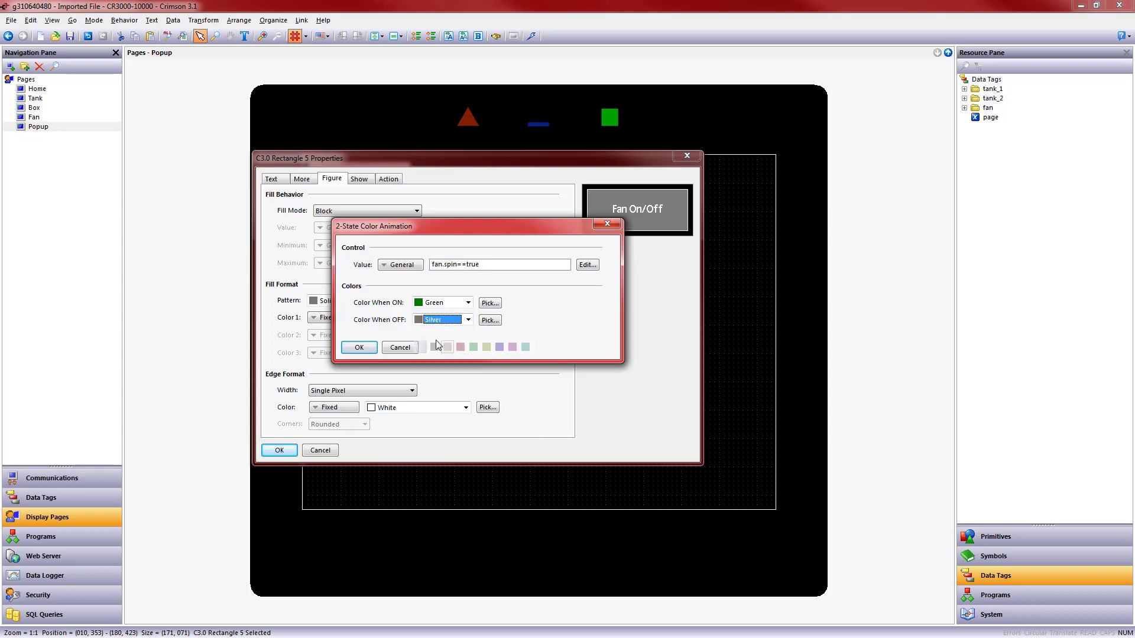
pyautogui.click(348, 350)
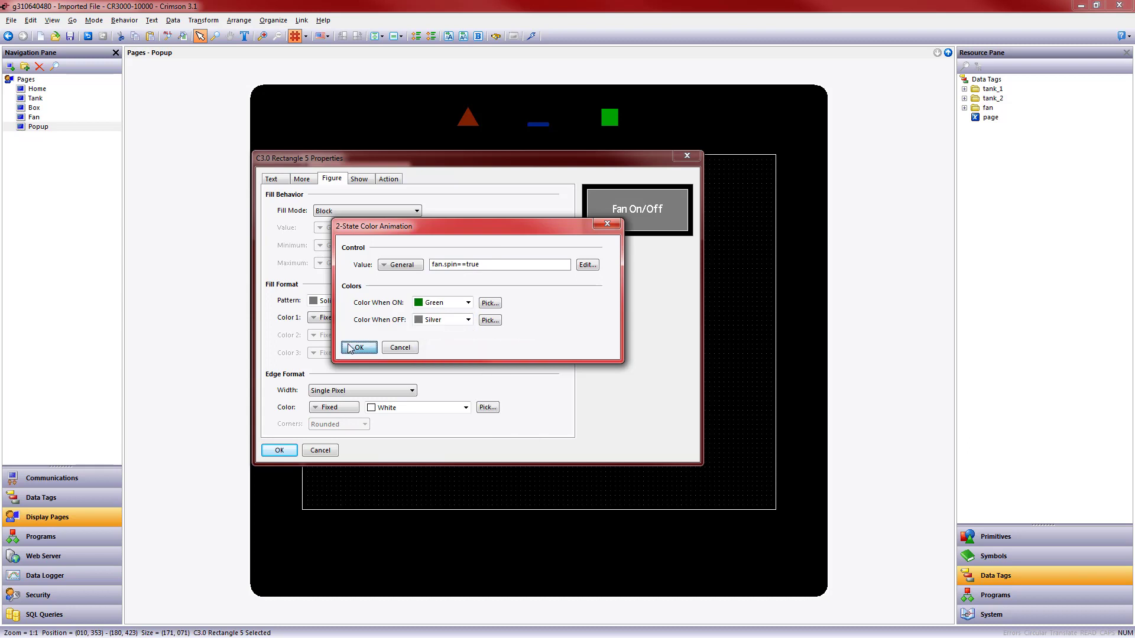
pyautogui.click(282, 450)
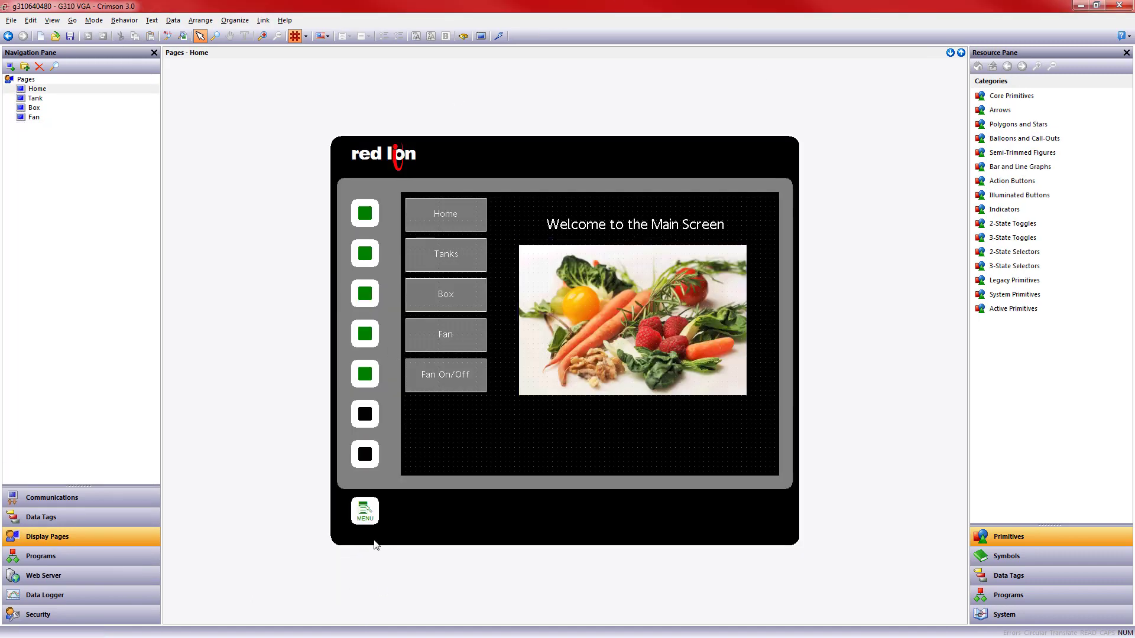
# Step: Check the MENU soft key in Crimson 3.0, then open Crimson 3.1's Home page
pyautogui.click(375, 526)
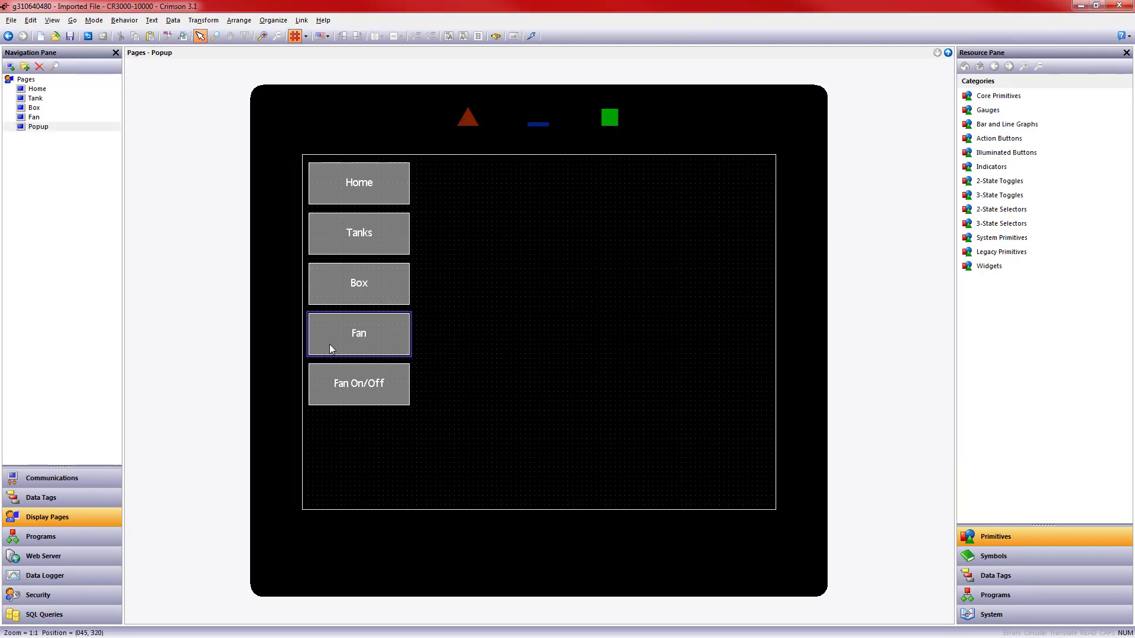
pyautogui.moveTo(36, 126); pyautogui.dragTo(87, 96)
pyautogui.click(87, 91)
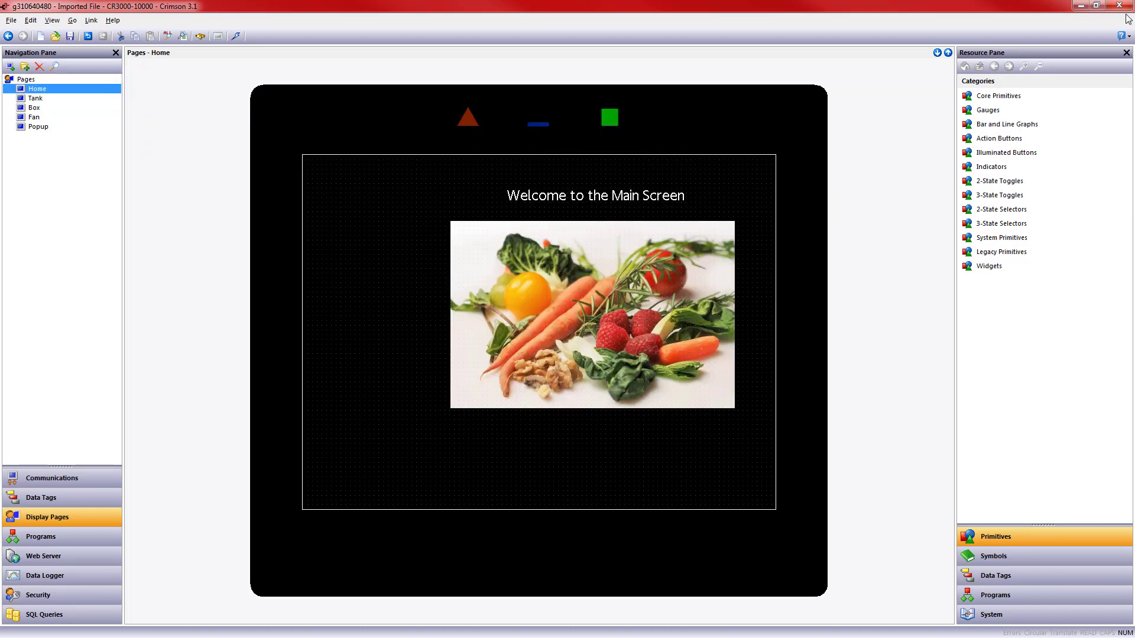
# Step: Place a magenta Core Primitives rectangle at the Home page's bottom-left
pyautogui.click(1010, 110)
pyautogui.click(979, 66)
pyautogui.click(991, 93)
pyautogui.click(995, 155)
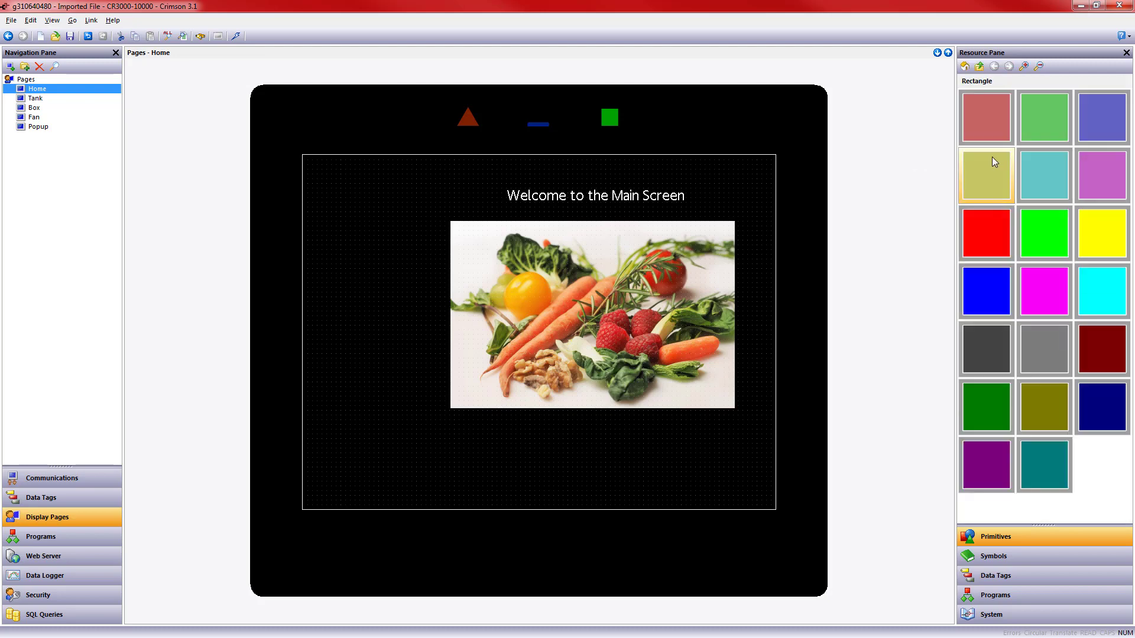
pyautogui.moveTo(1043, 303)
pyautogui.moveTo(1043, 302)
pyautogui.mouseDown()
pyautogui.moveTo(299, 526)
pyautogui.moveTo(305, 533)
pyautogui.mouseUp()
# Step: Give the rectangle a Goto Page action targeting Popup, shown as a popup menu
pyautogui.rightClick(315, 492)
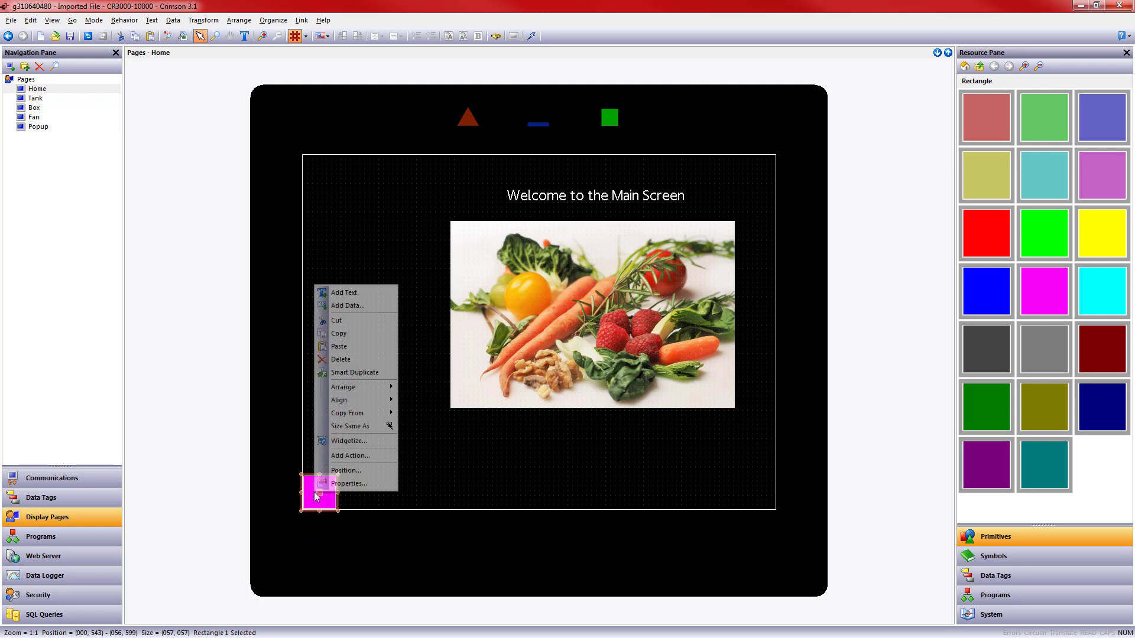
pyautogui.click(358, 459)
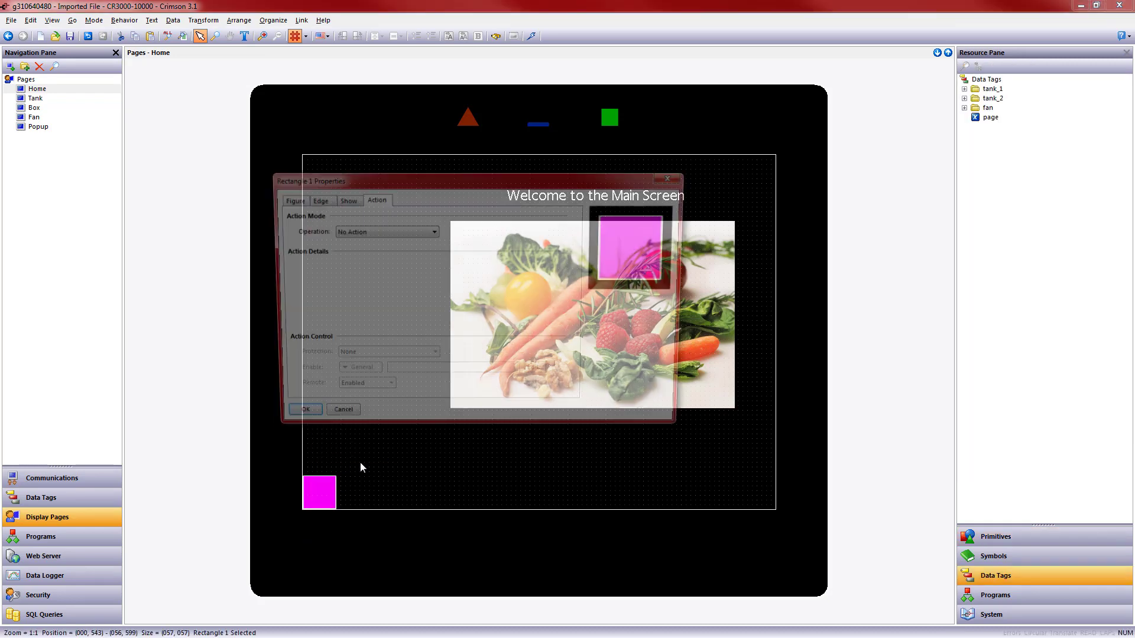
pyautogui.click(364, 231)
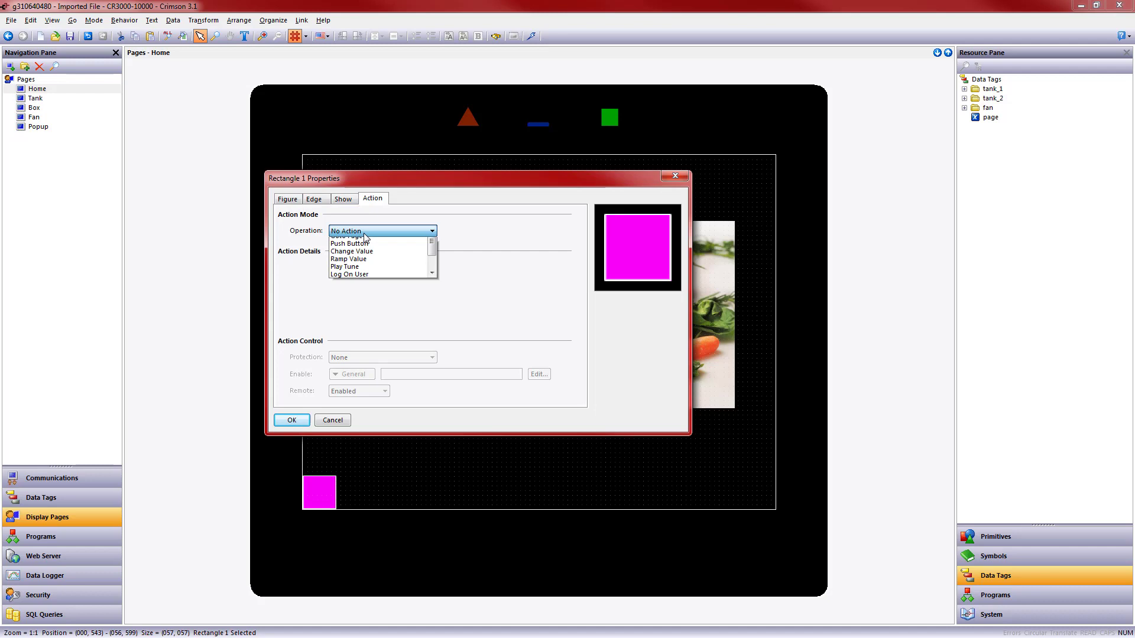
pyautogui.click(363, 257)
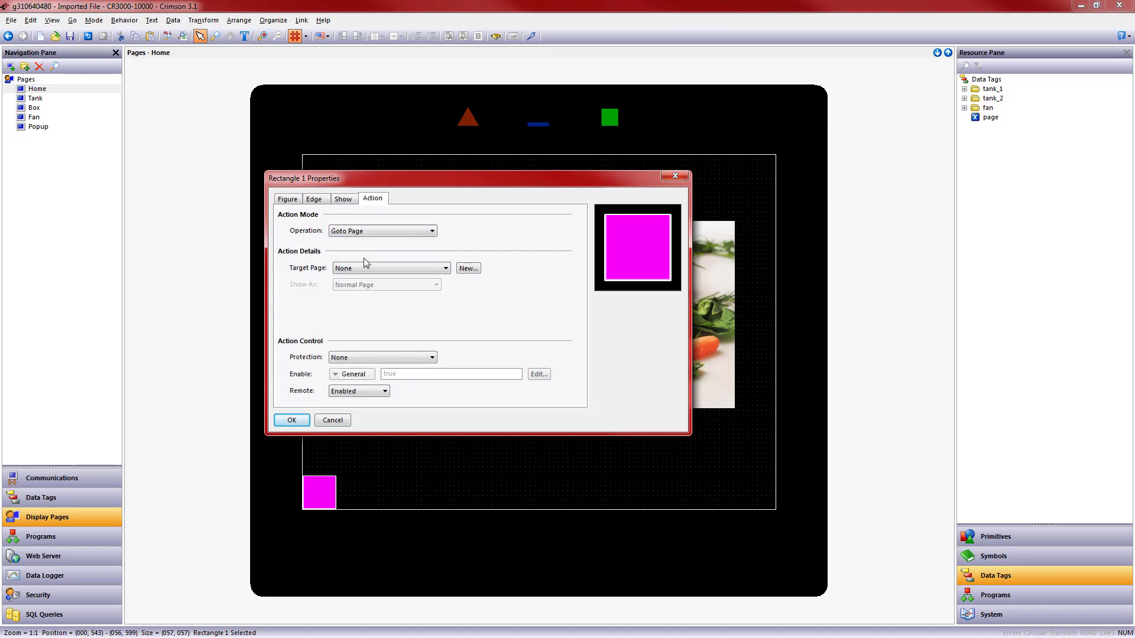
pyautogui.click(358, 268)
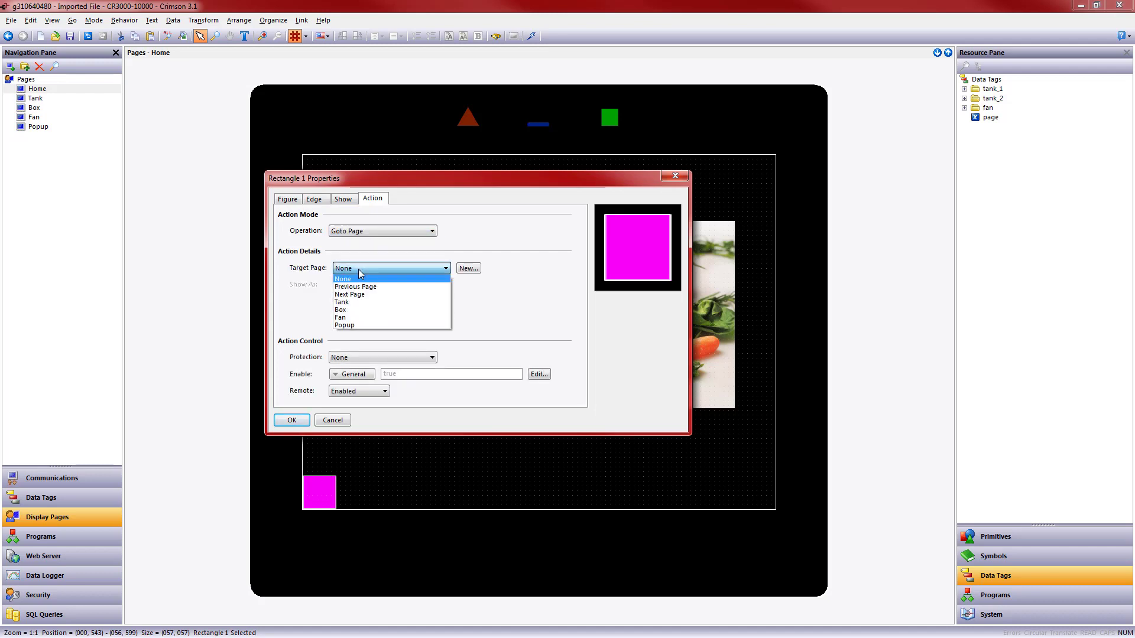
pyautogui.click(363, 325)
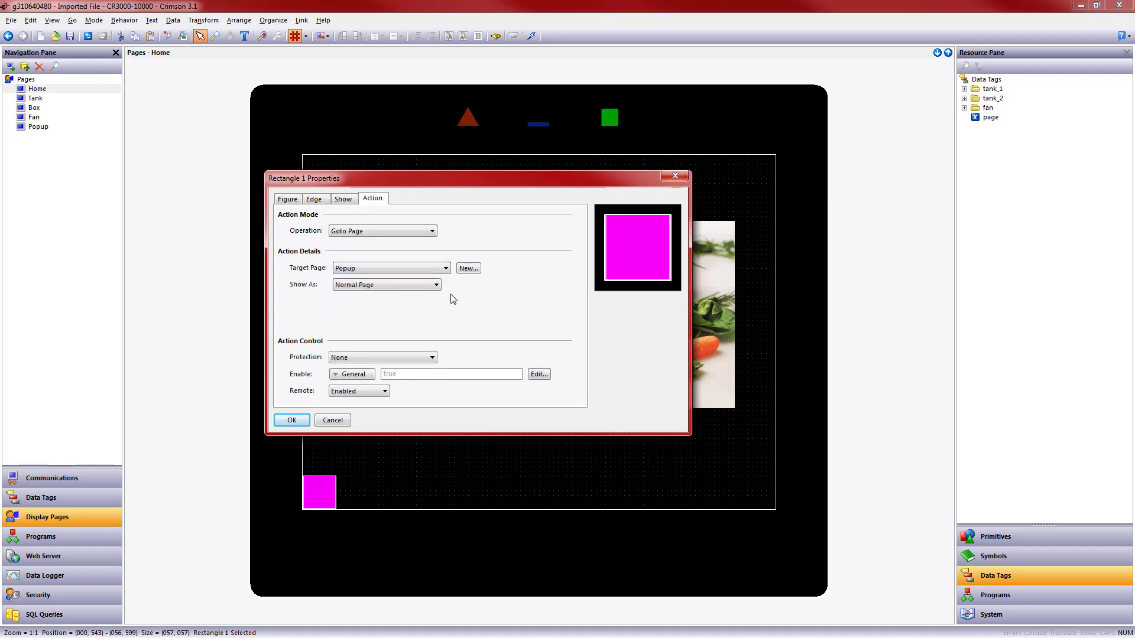
pyautogui.click(393, 286)
pyautogui.click(394, 319)
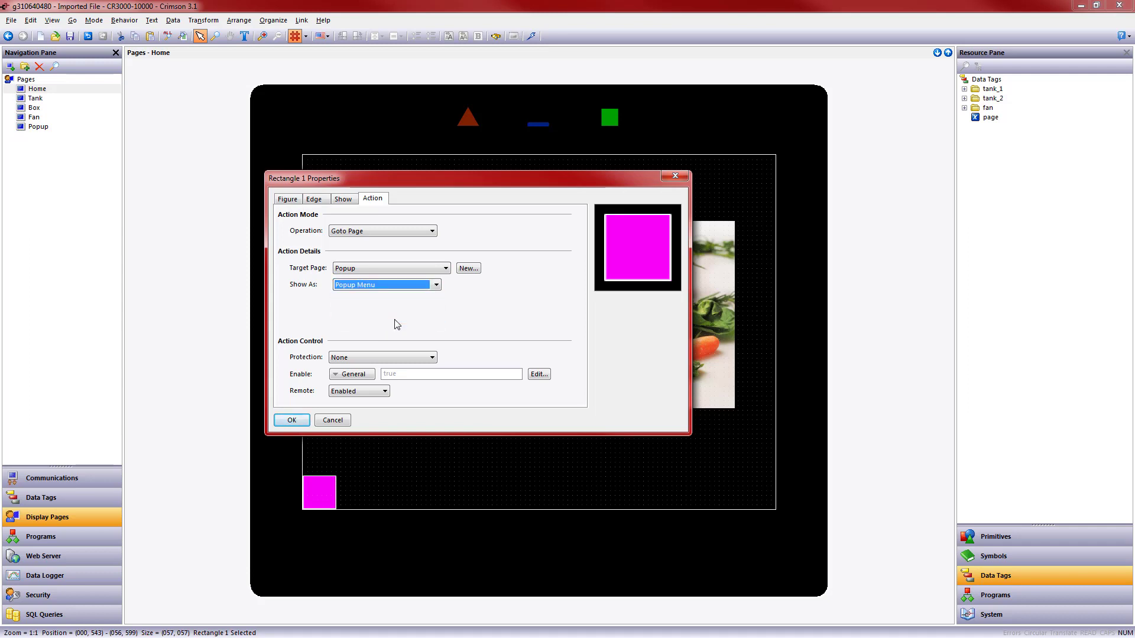
pyautogui.click(290, 420)
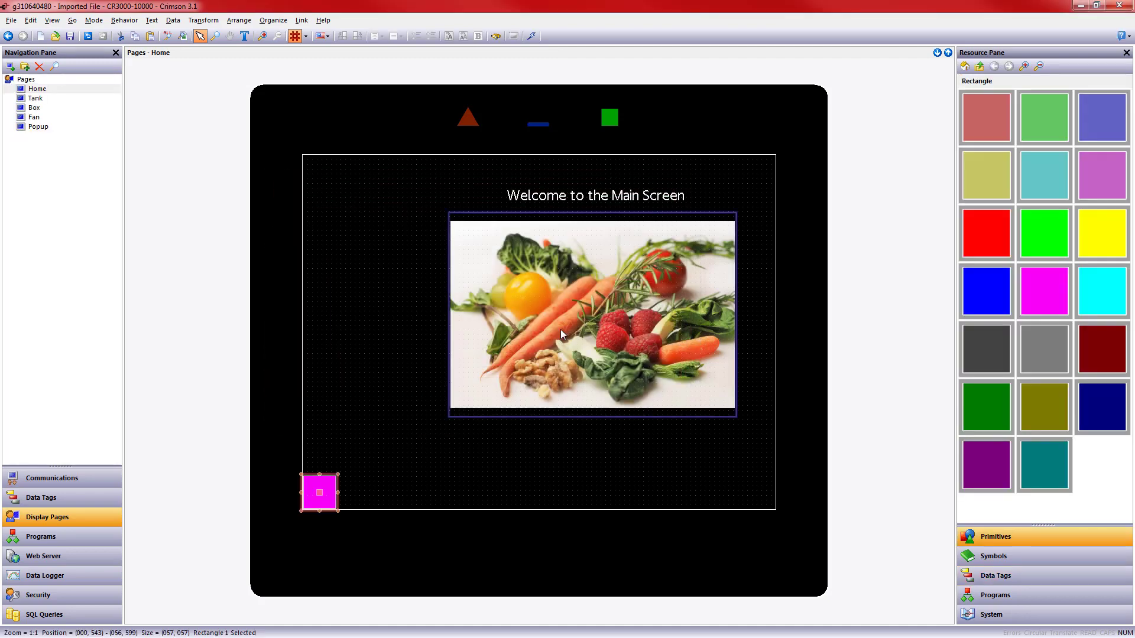
# Step: Group the vegetable image and the welcome title together
pyautogui.click(564, 263)
pyautogui.keyDown('shift'); pyautogui.click(563, 201); pyautogui.keyUp('shift')
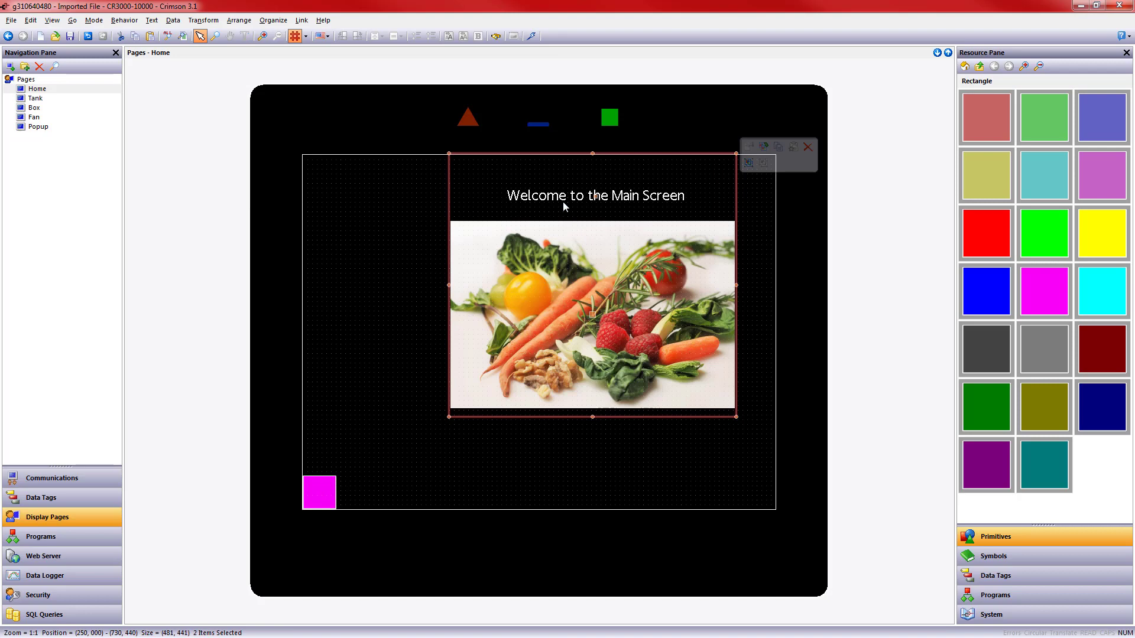
pyautogui.rightClick(562, 201)
pyautogui.click(591, 331)
# Step: Align the group to the page centre, then select the magenta square
pyautogui.rightClick(577, 332)
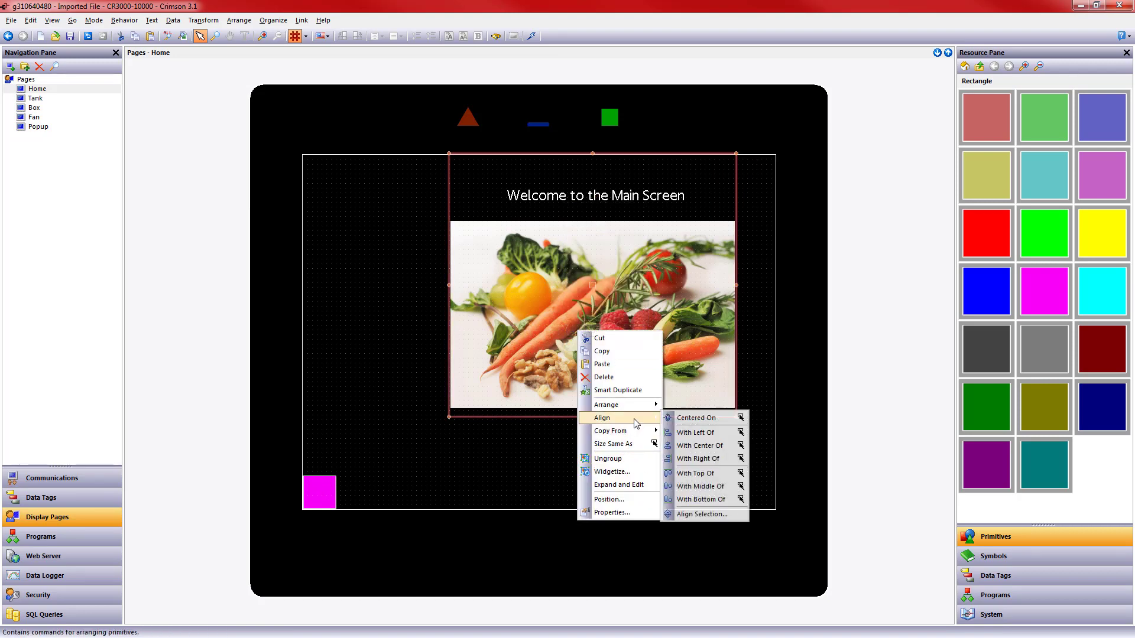
pyautogui.moveTo(642, 408)
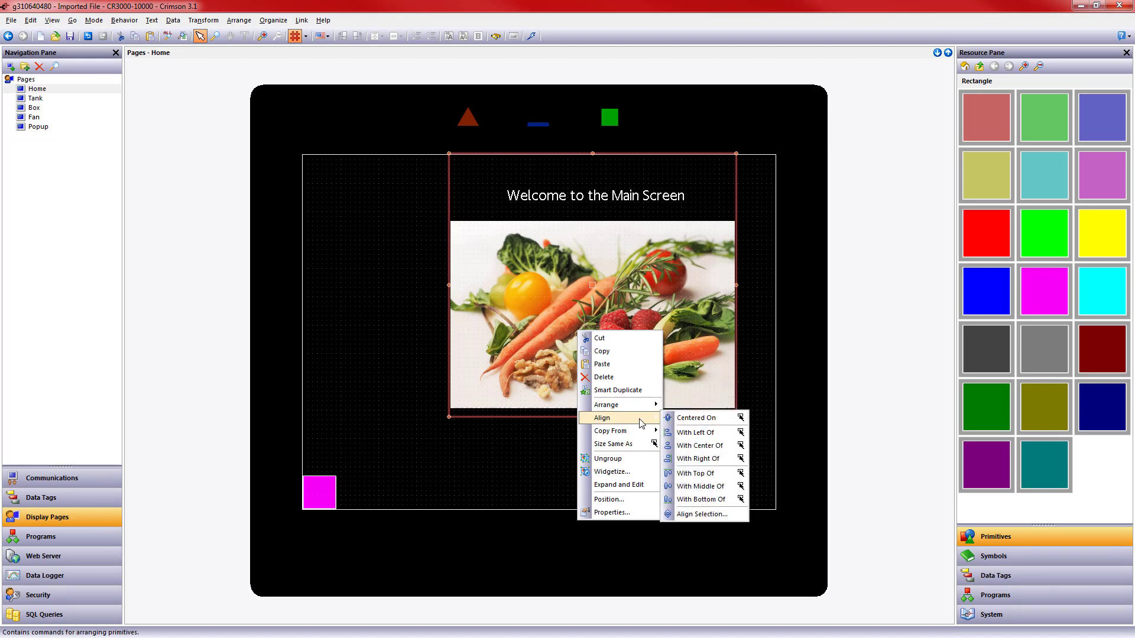
pyautogui.click(702, 514)
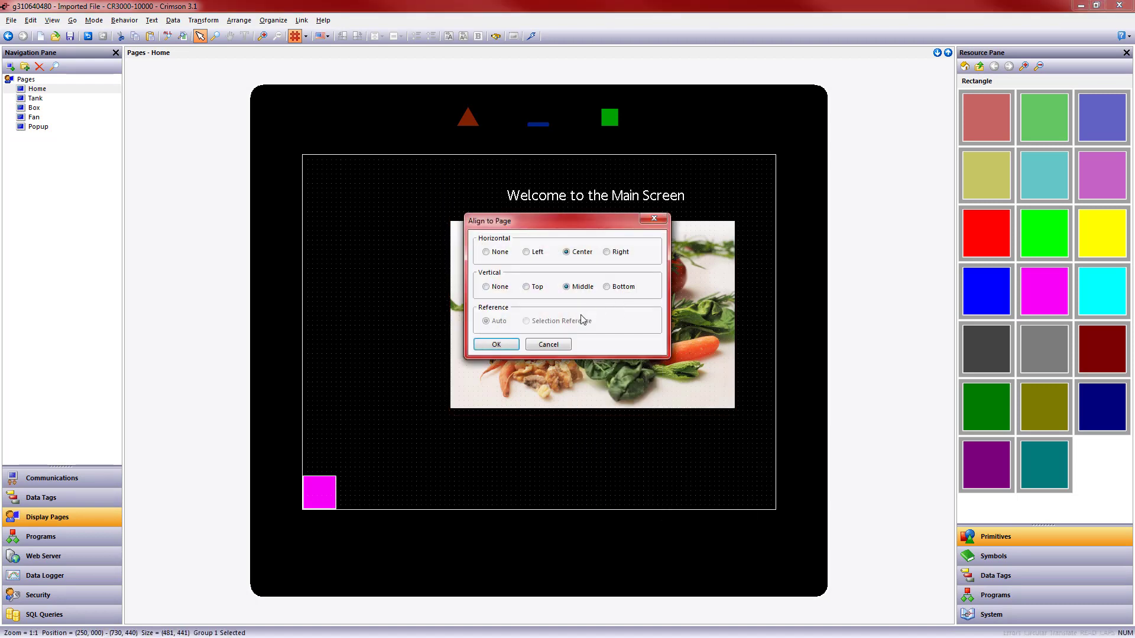
pyautogui.click(516, 342)
pyautogui.click(755, 305)
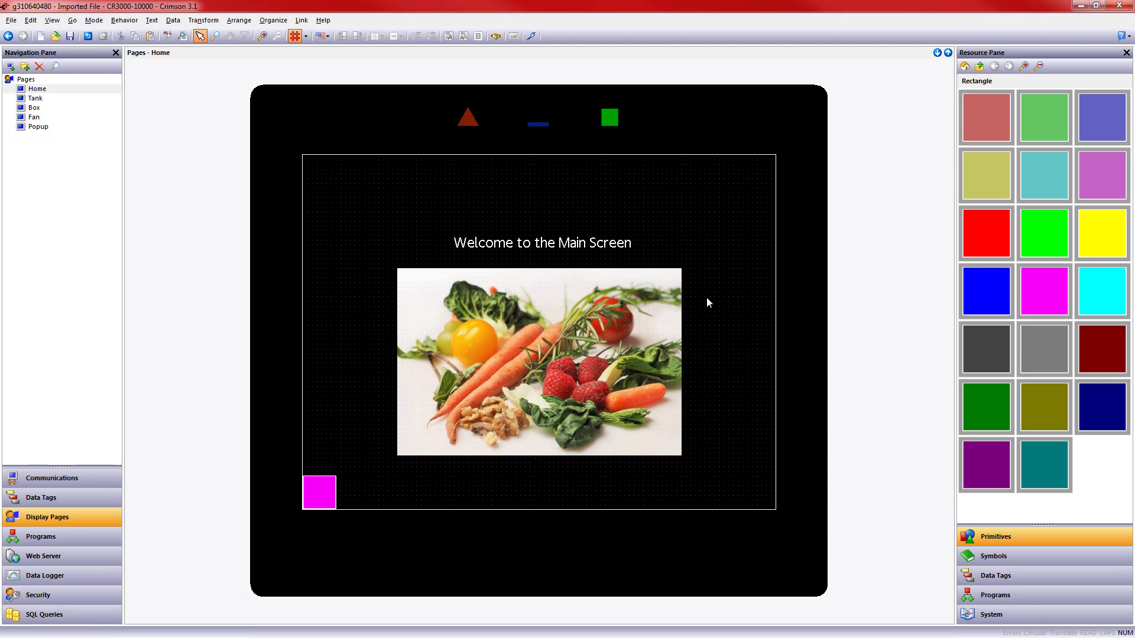
pyautogui.click(318, 487)
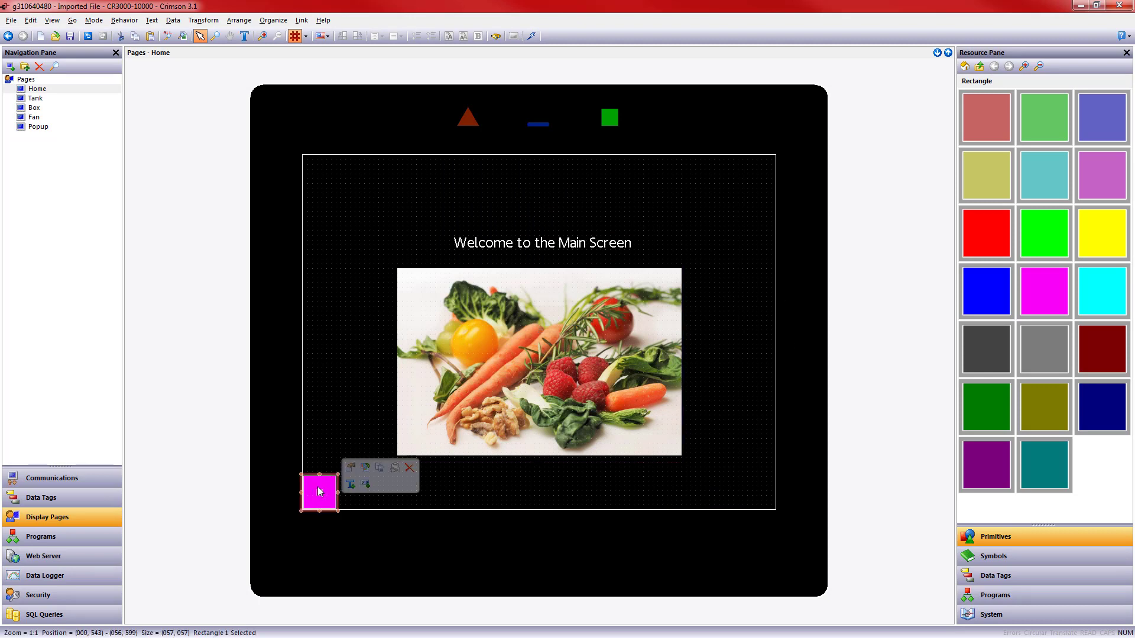
# Step: Switch to the Tank page and send the database to the panel via TCP/IP
pyautogui.click(70, 99)
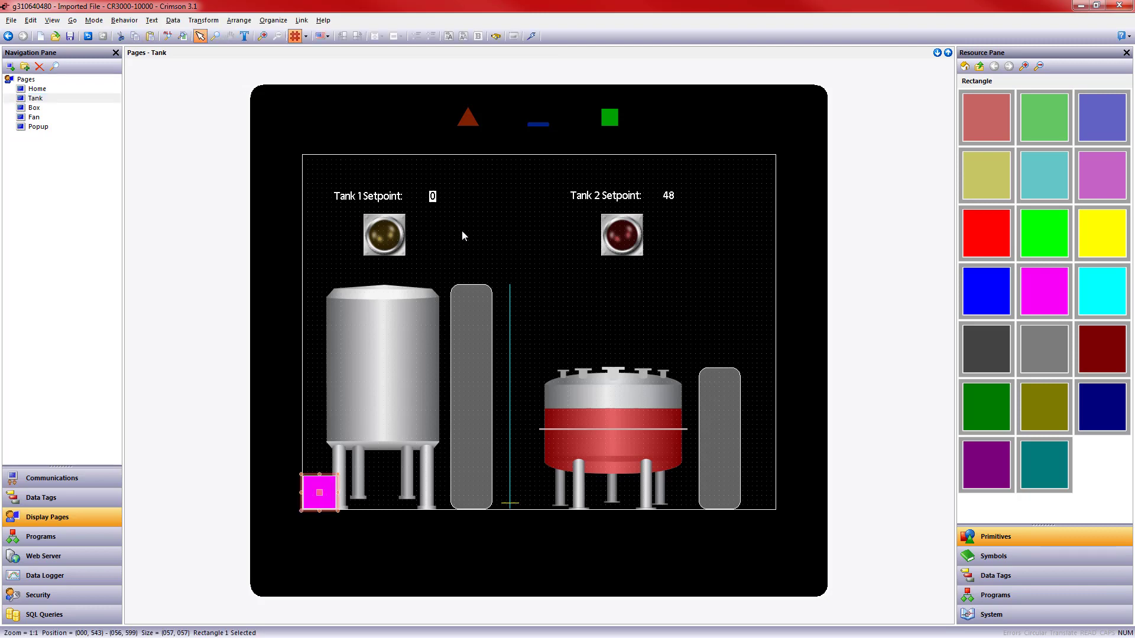
pyautogui.click(531, 36)
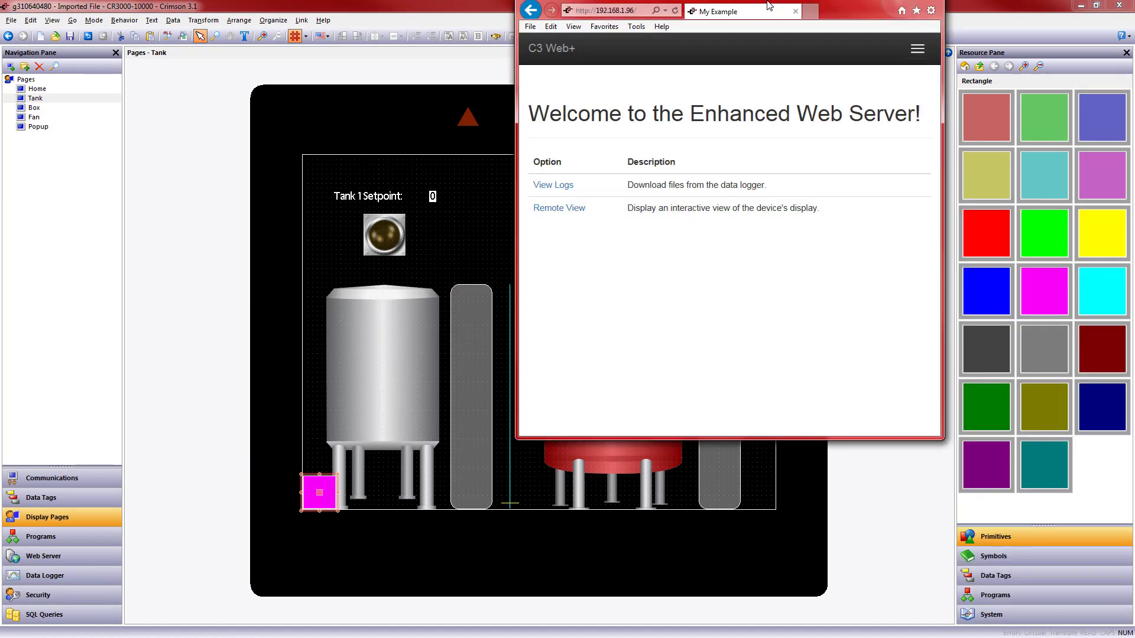
# Step: Maximise the browser and open the device's Remote View
pyautogui.doubleClick(768, 6)
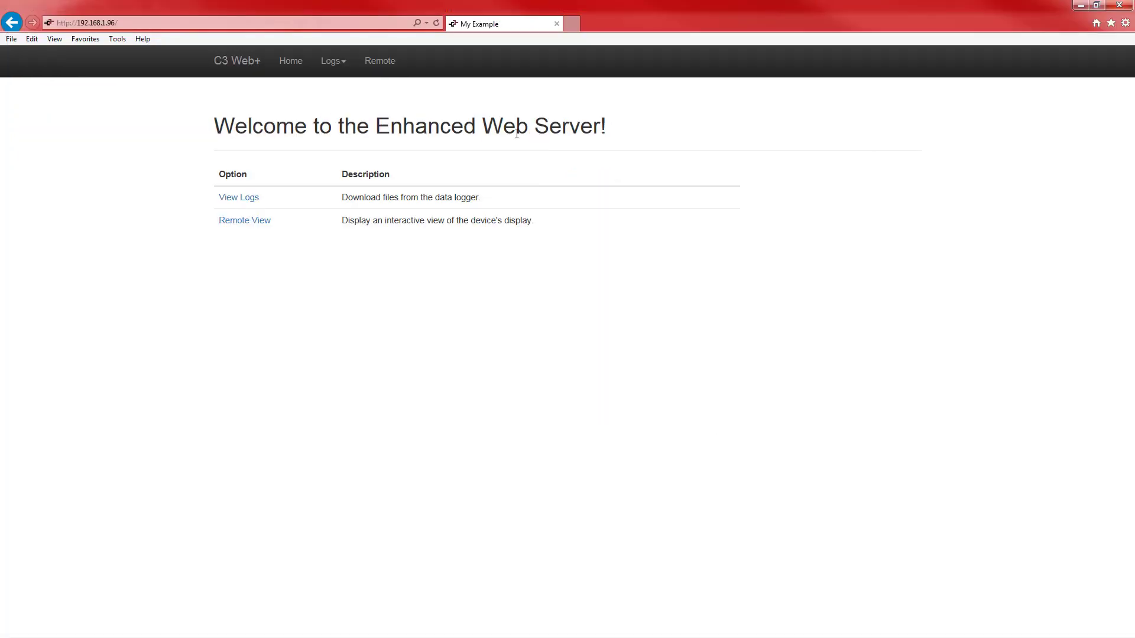
pyautogui.click(242, 221)
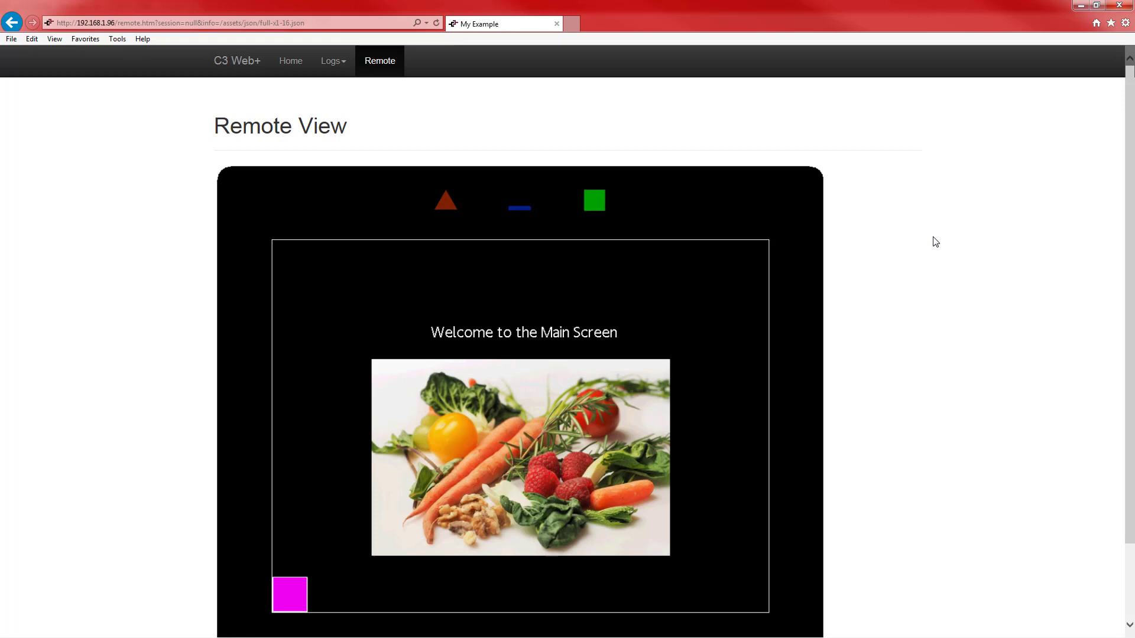
pyautogui.scroll(-2, 825, 228)
# Step: Use the magenta square's menu to jump to Tanks, back to Home, then dismiss it
pyautogui.click(296, 503)
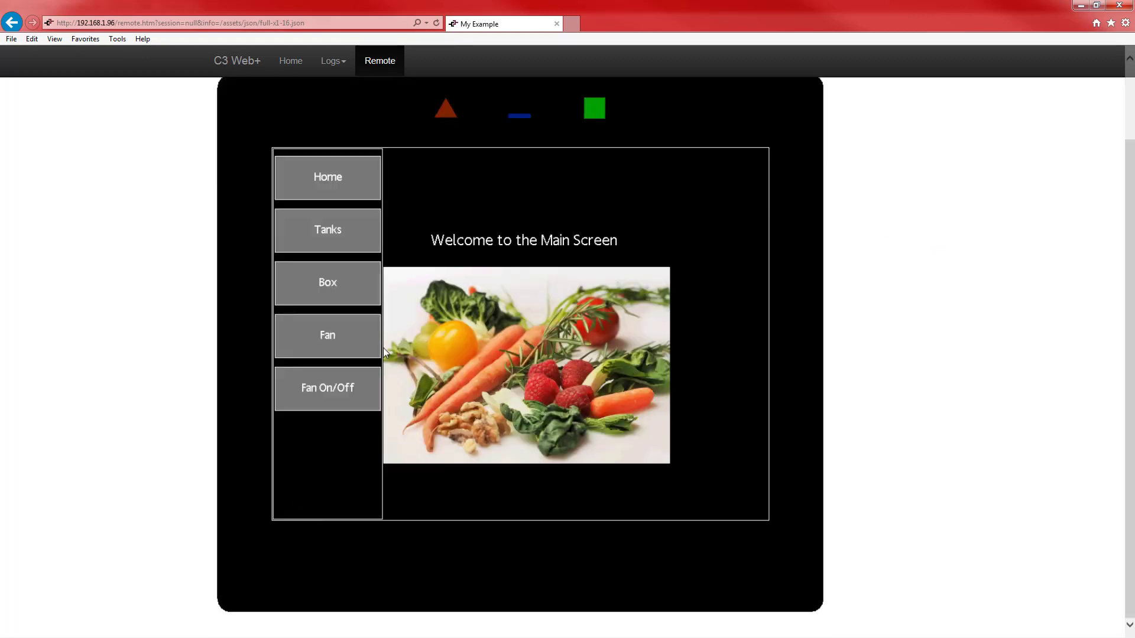
pyautogui.click(332, 231)
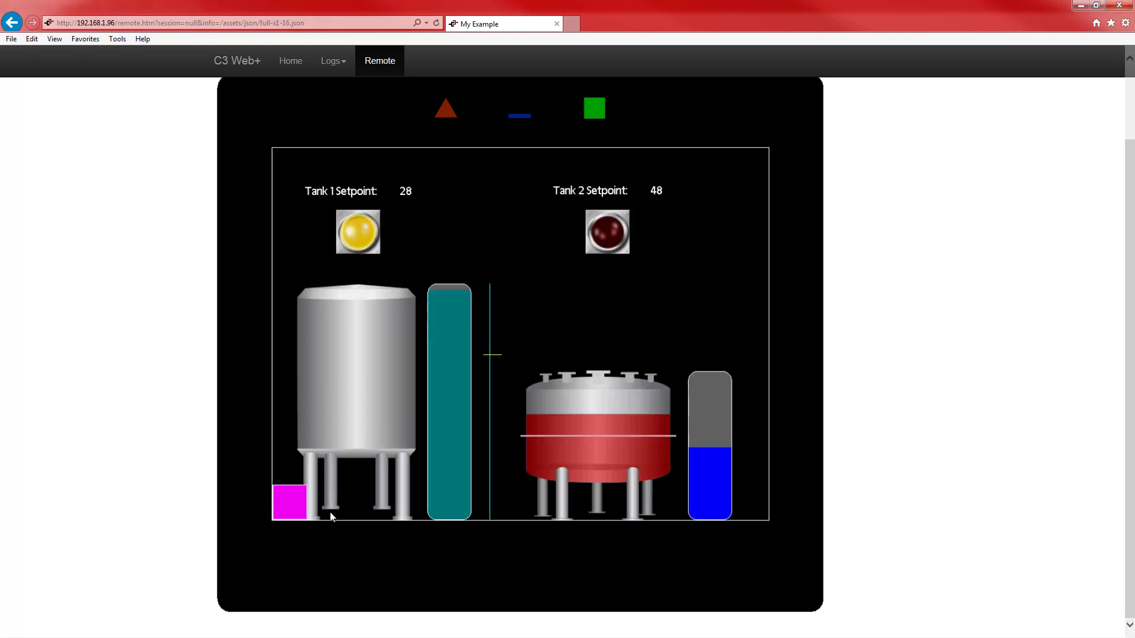
pyautogui.click(285, 494)
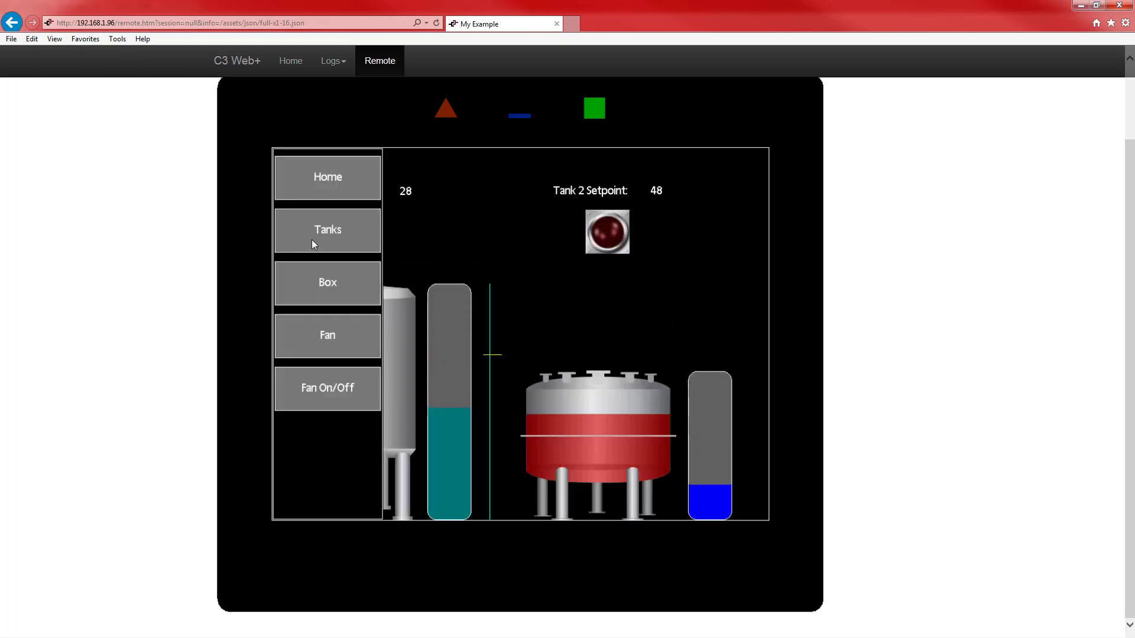
pyautogui.click(312, 197)
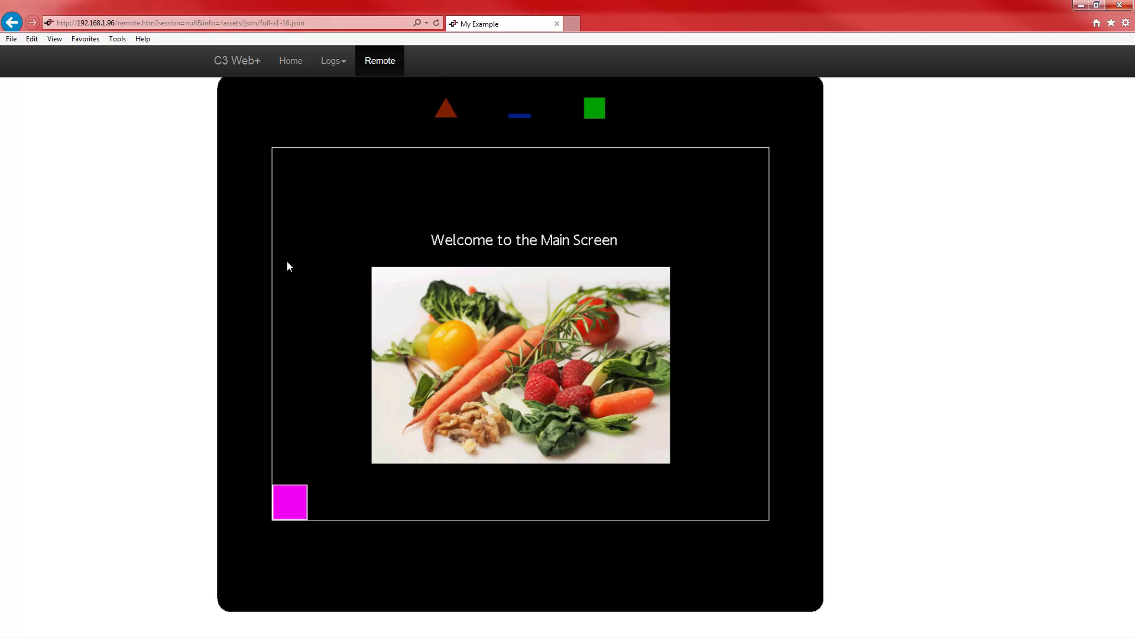
pyautogui.click(287, 508)
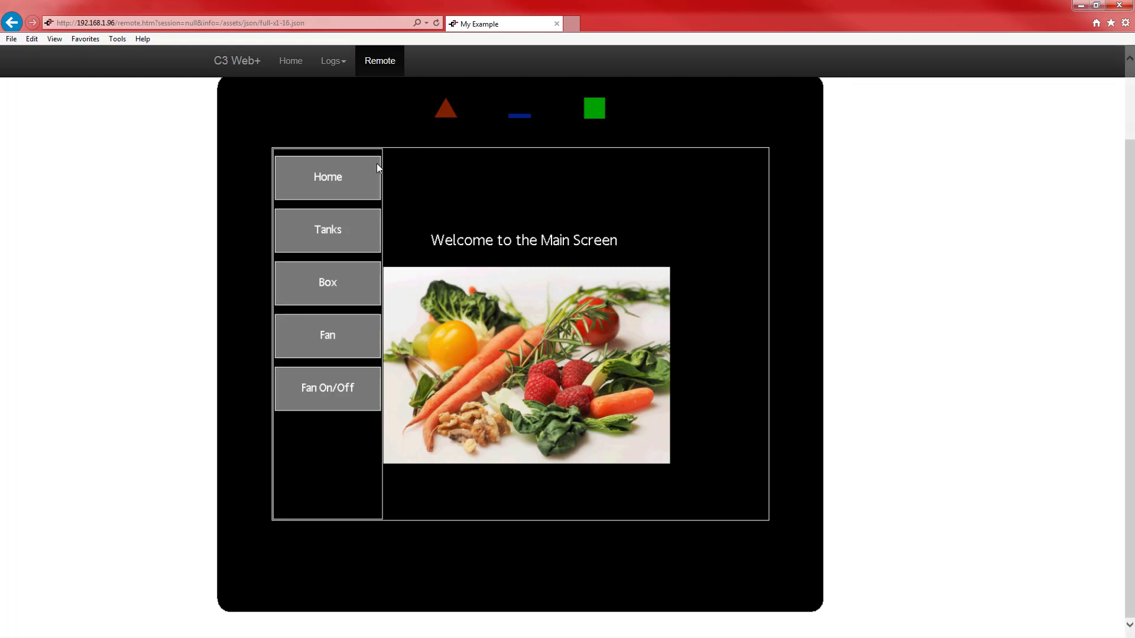
pyautogui.click(325, 180)
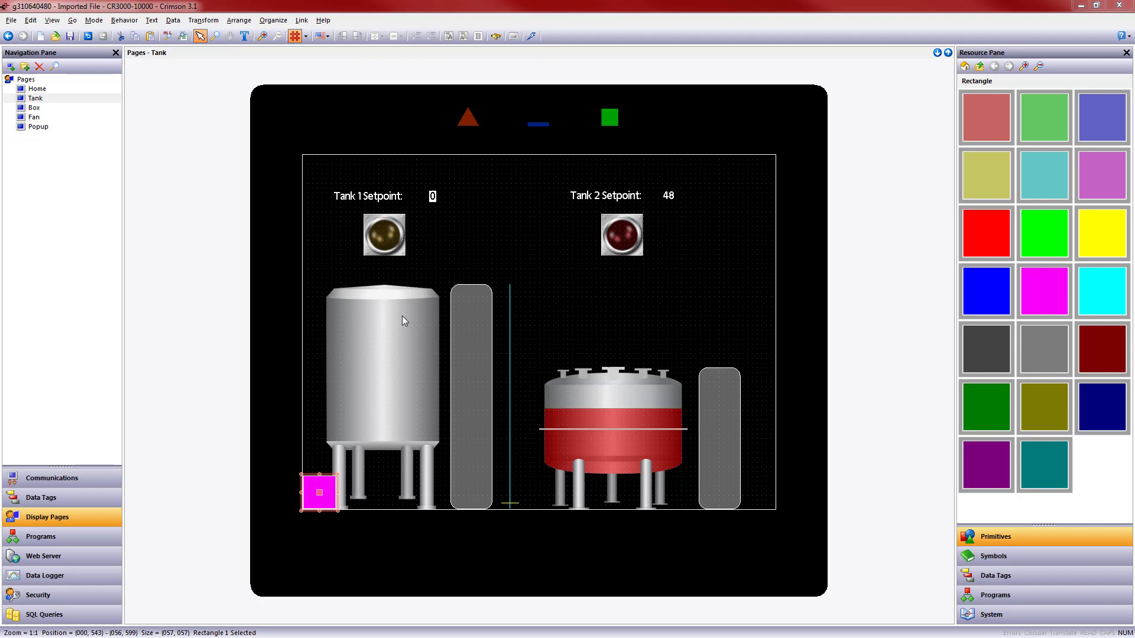
# Step: Give the Home page's magenta rectangle No Fill pattern and a 0 edge width
pyautogui.click(52, 90)
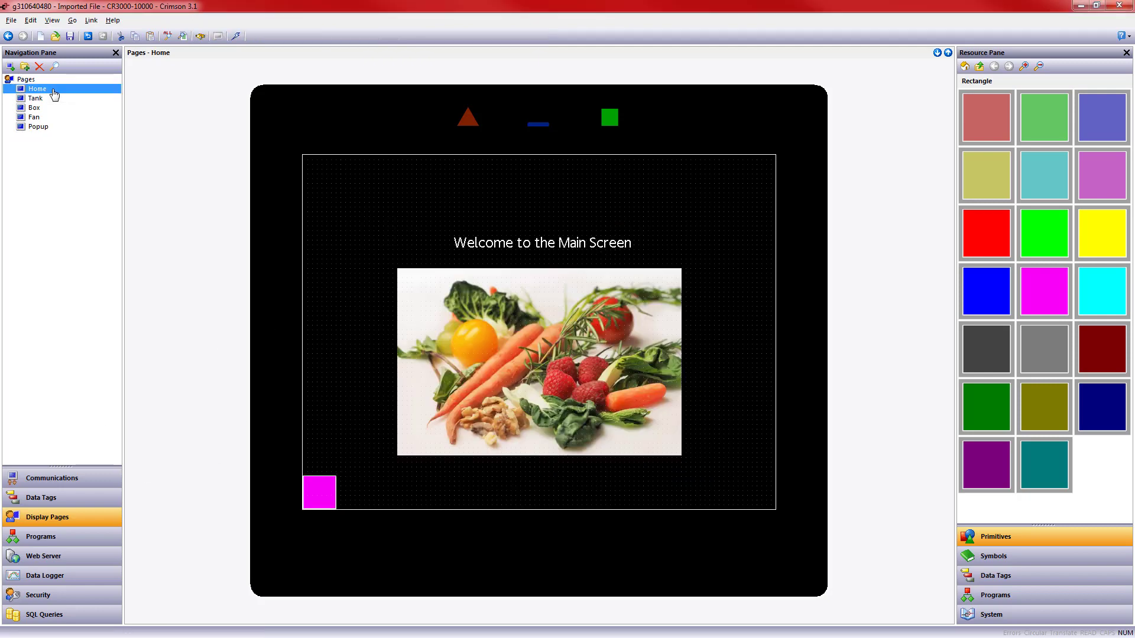
pyautogui.click(318, 489)
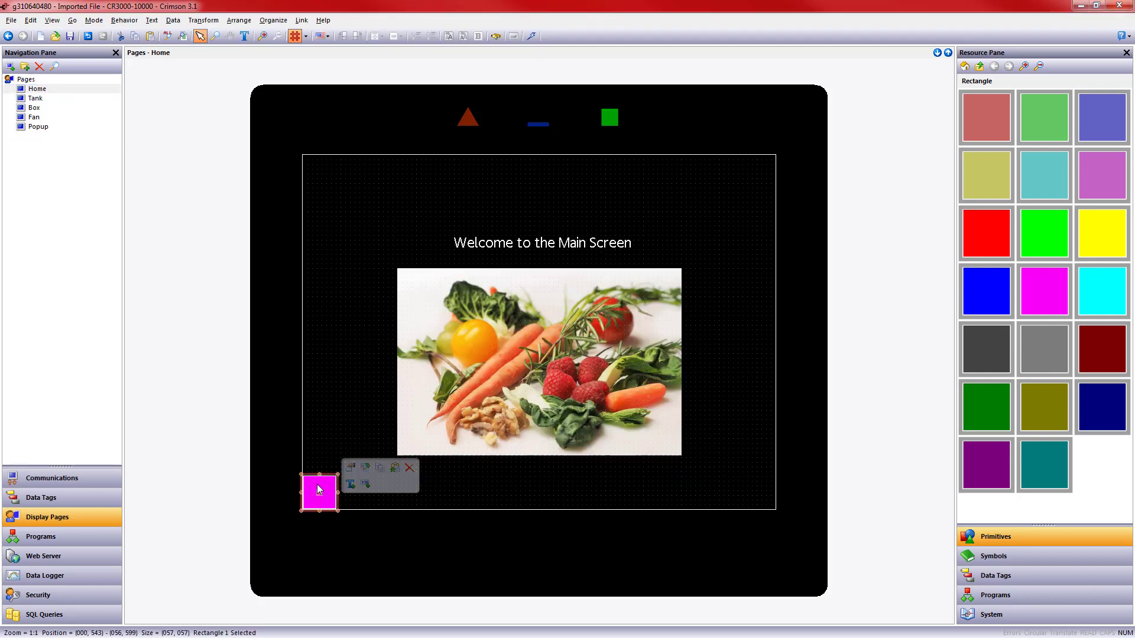
pyautogui.rightClick(318, 488)
pyautogui.click(331, 480)
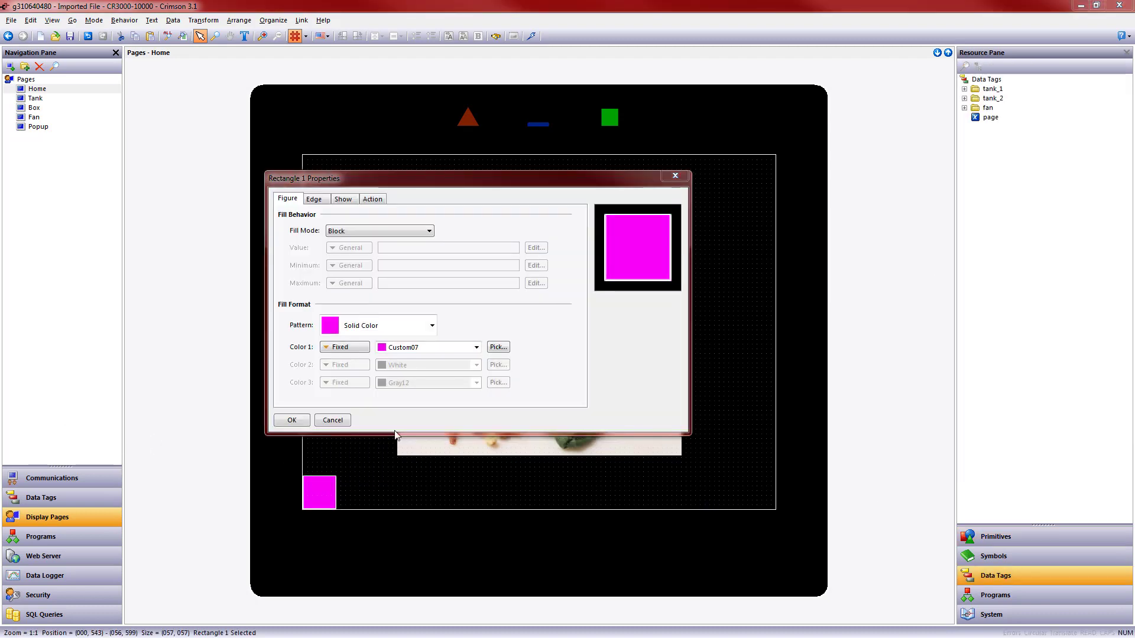
pyautogui.click(432, 325)
pyautogui.click(432, 343)
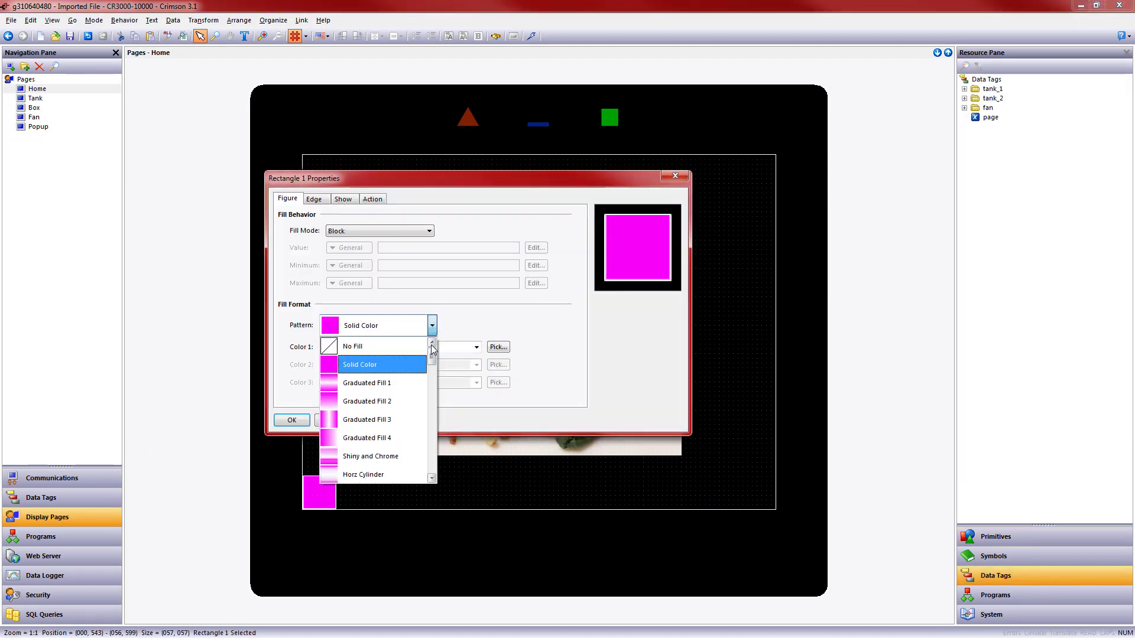
pyautogui.click(364, 346)
pyautogui.click(323, 201)
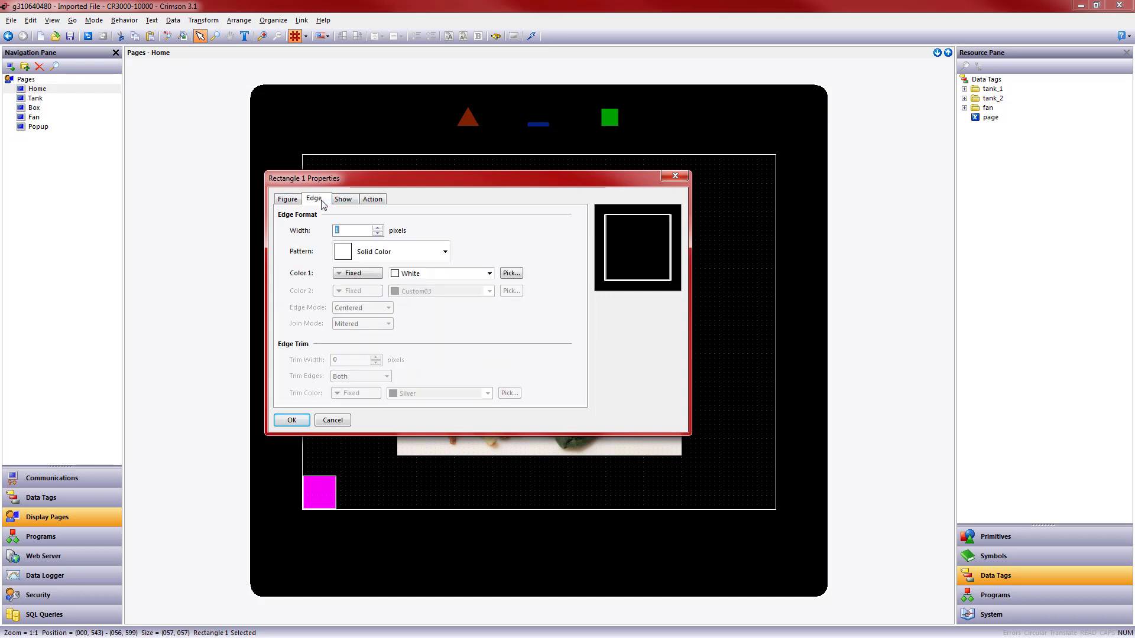
pyautogui.click(377, 233)
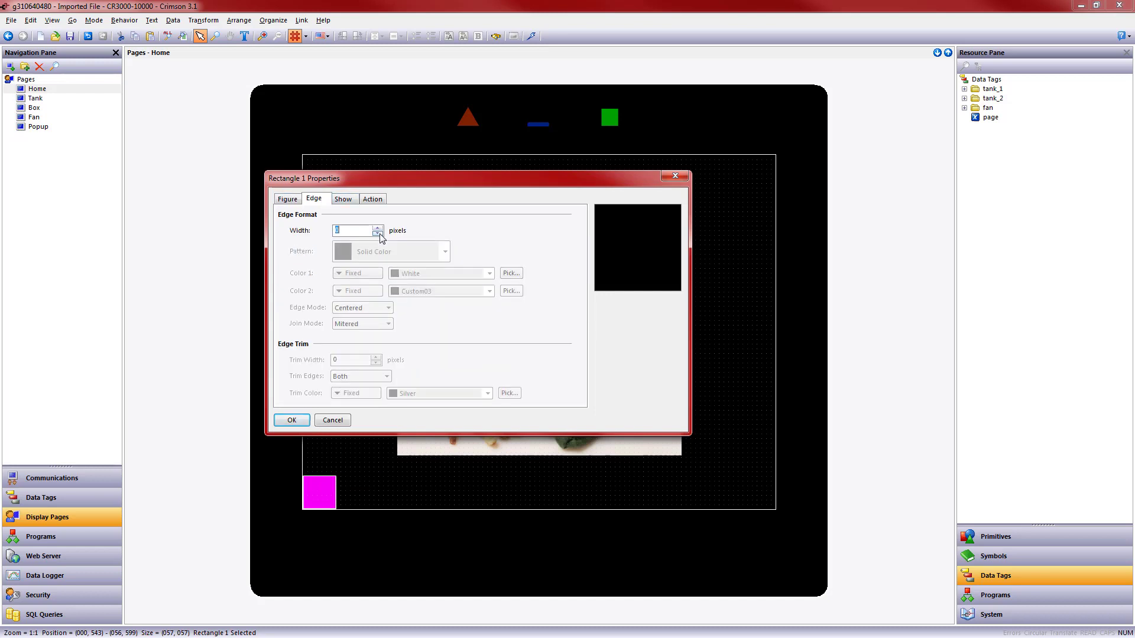
pyautogui.click(291, 420)
pyautogui.click(422, 489)
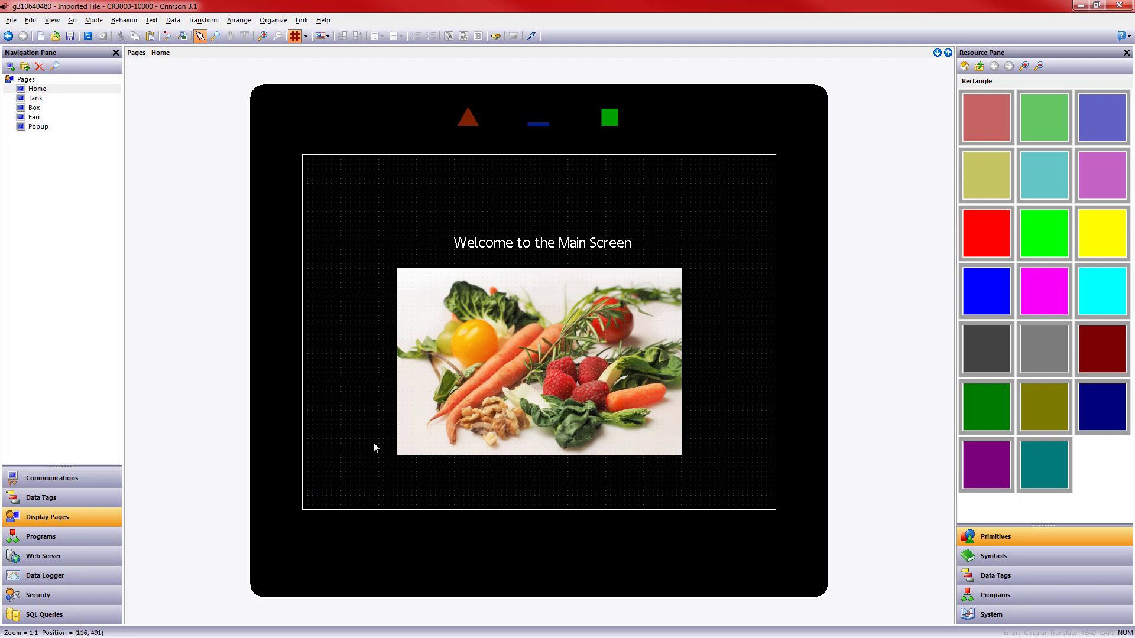
# Step: Copy the invisible trigger rectangle onto the bottom-left corners of the Tank and Fan pages
pyautogui.moveTo(380, 437); pyautogui.dragTo(267, 524)
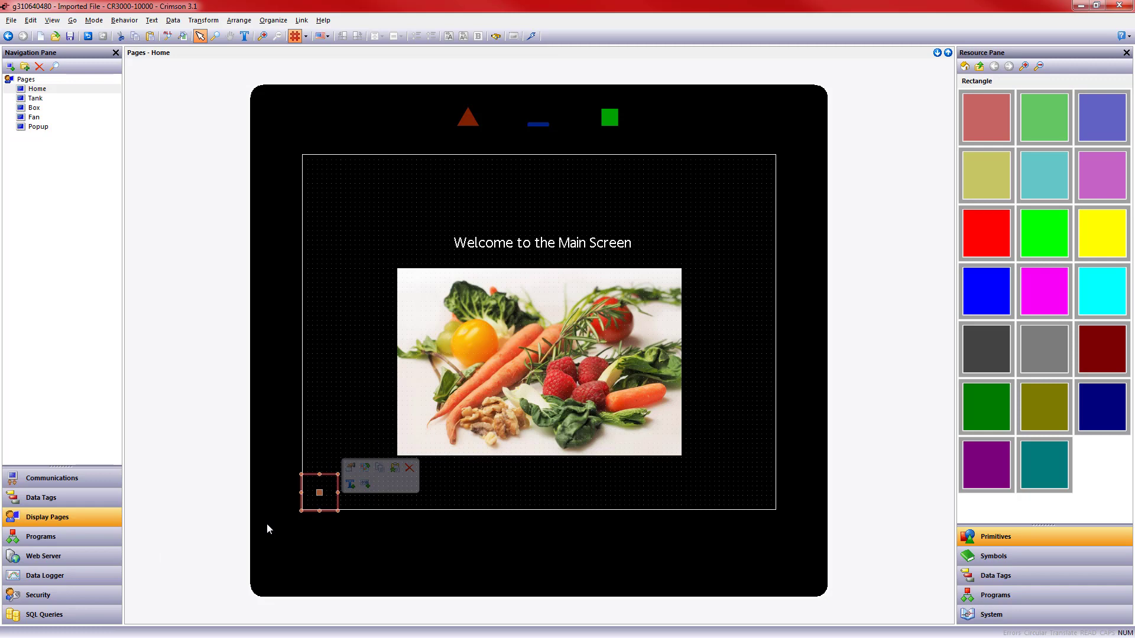
pyautogui.click(36, 98)
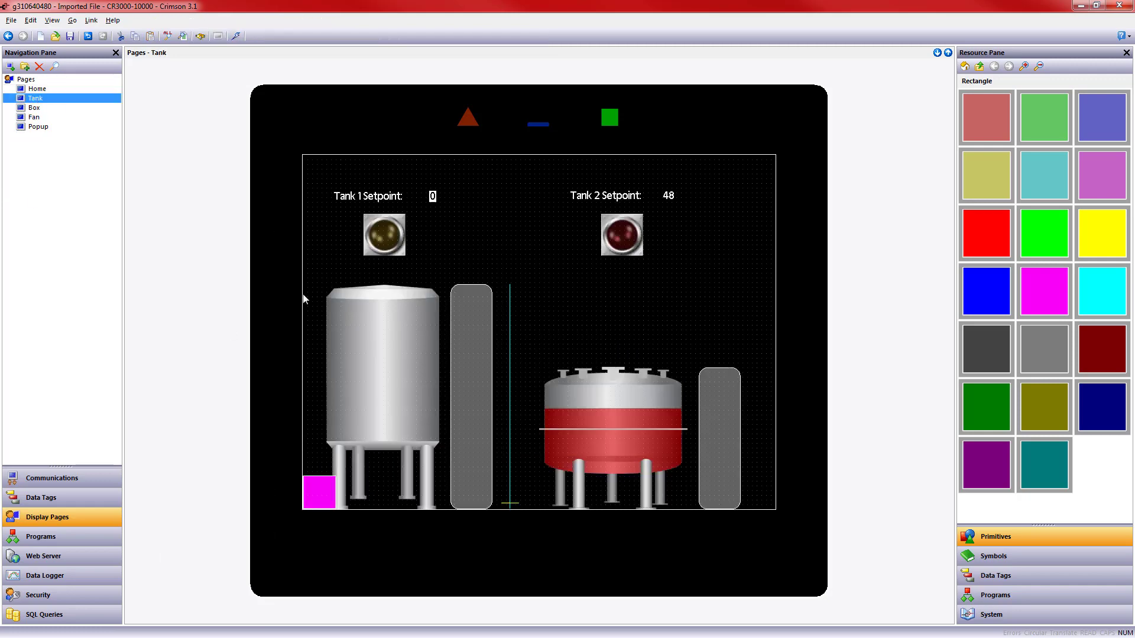
pyautogui.click(335, 498)
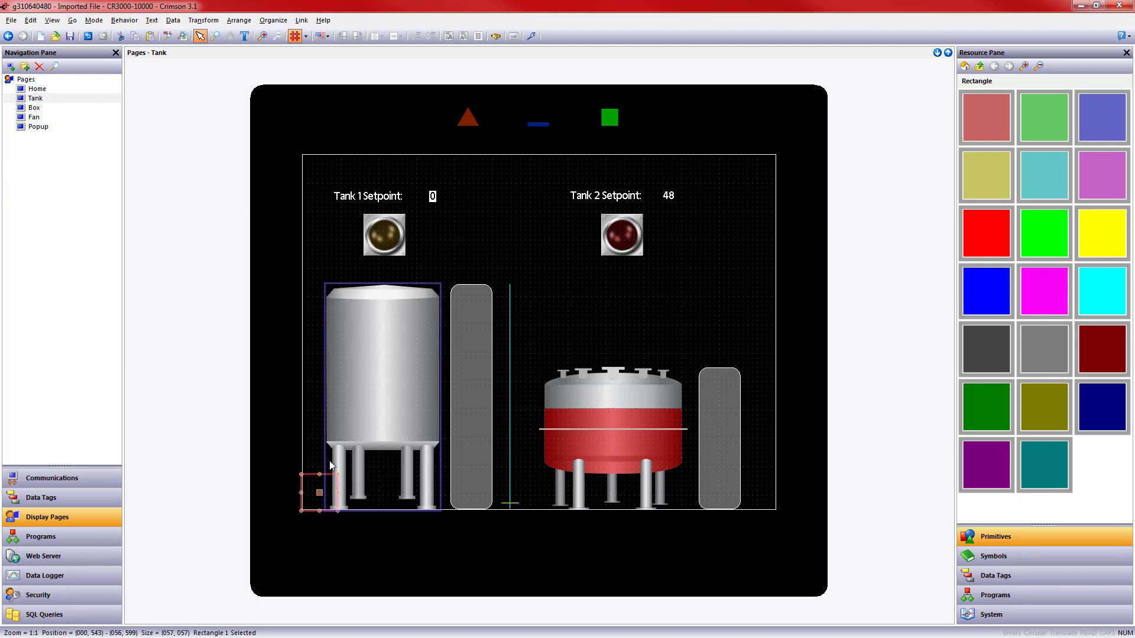
pyautogui.rightClick(318, 495)
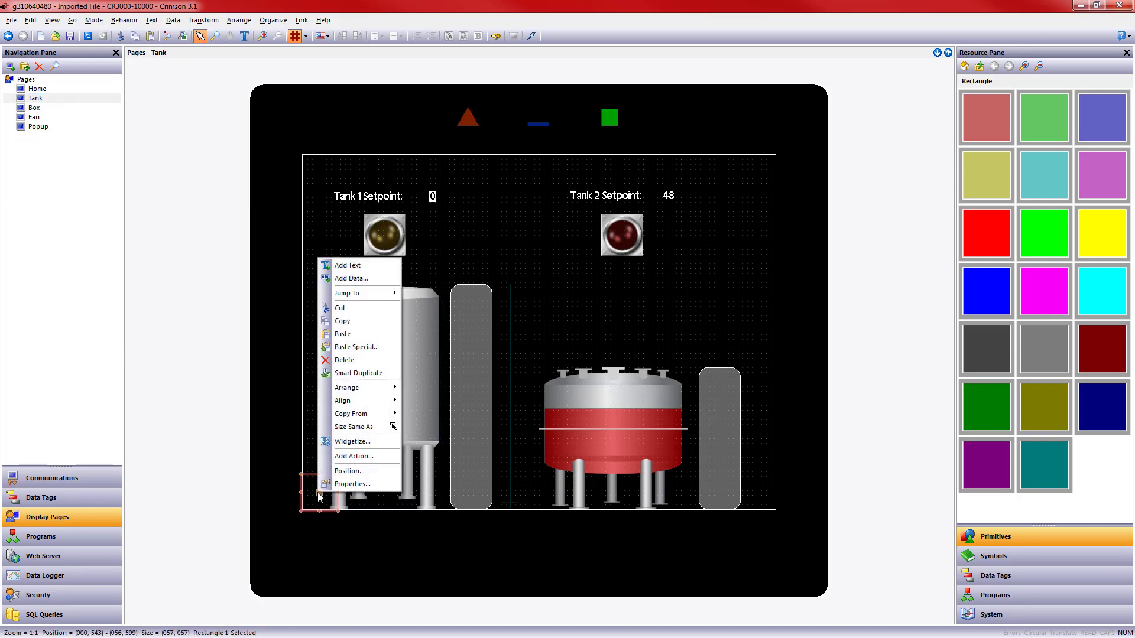
pyautogui.moveTo(355, 388)
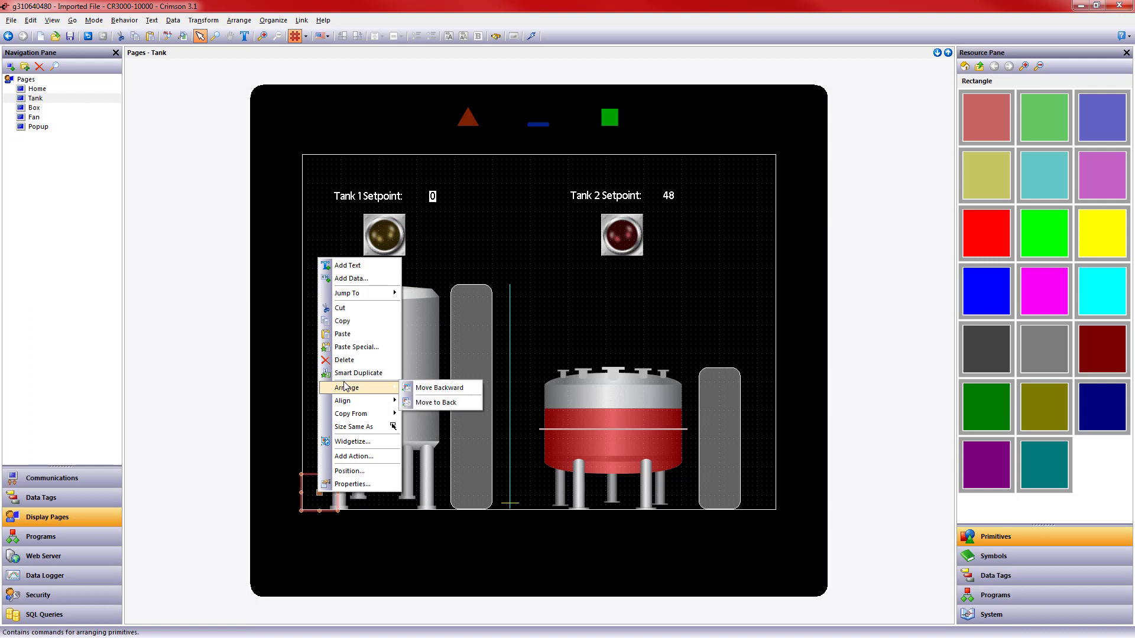
pyautogui.click(82, 108)
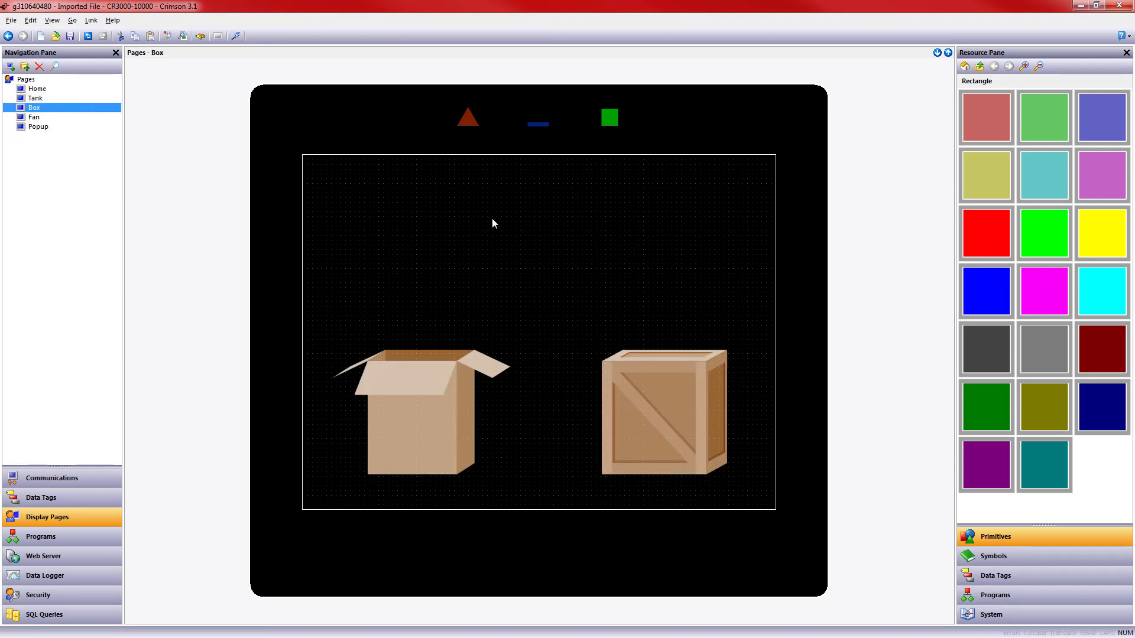
pyautogui.click(37, 118)
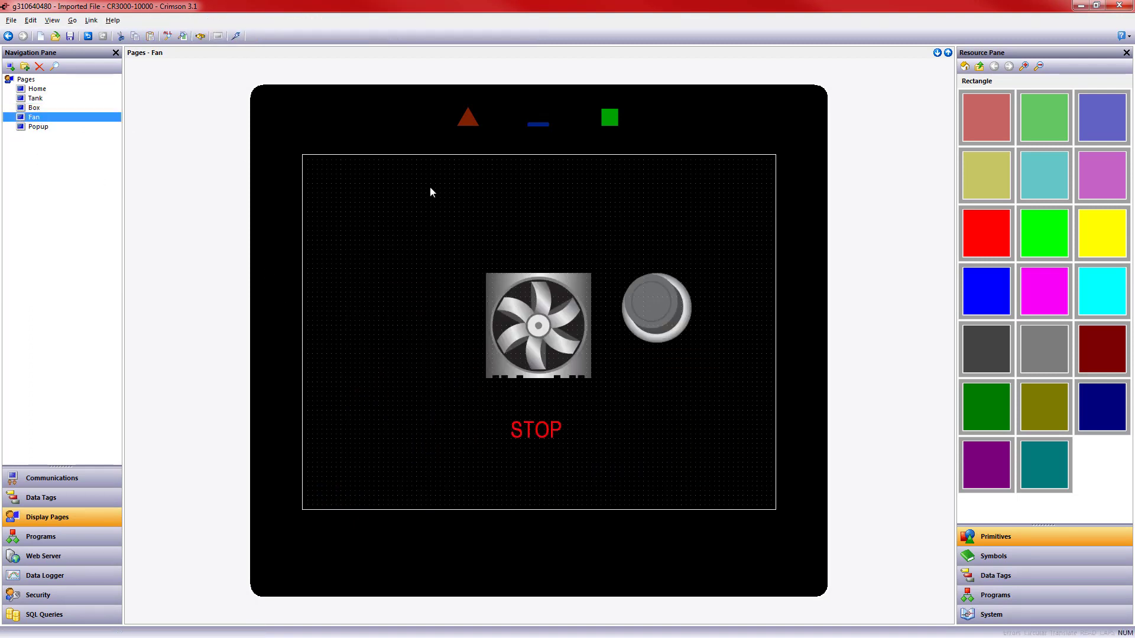
pyautogui.press('Tab')
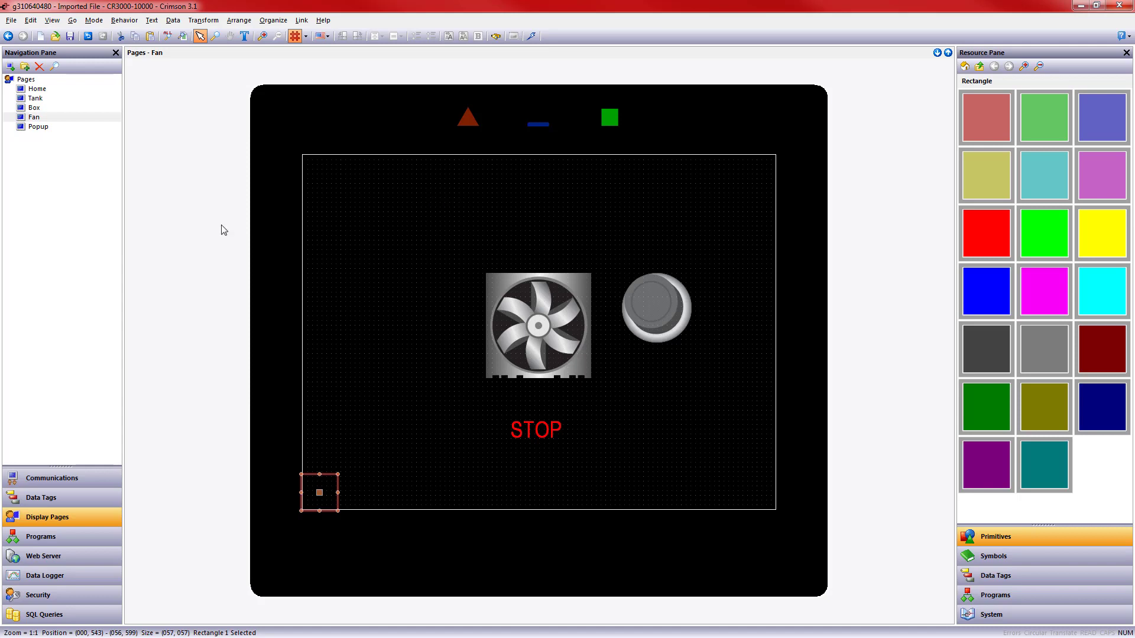
# Step: Paste the rectangle into the Popup page's frame and enlarge it to 153×129 below Fan On/Off
pyautogui.click(53, 128)
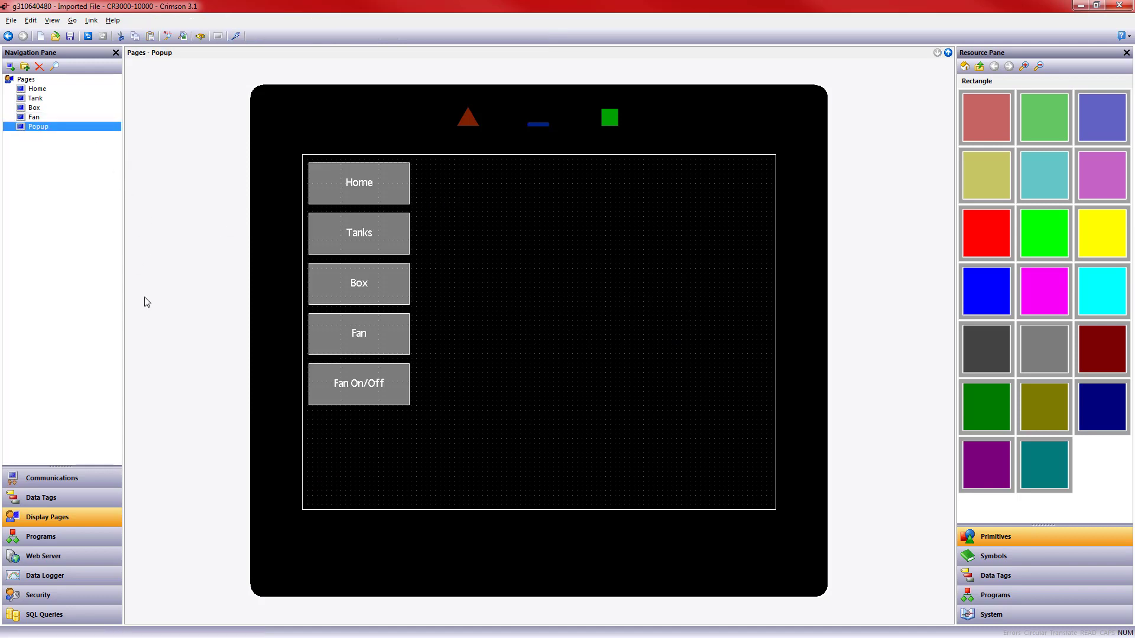
pyautogui.click(456, 433)
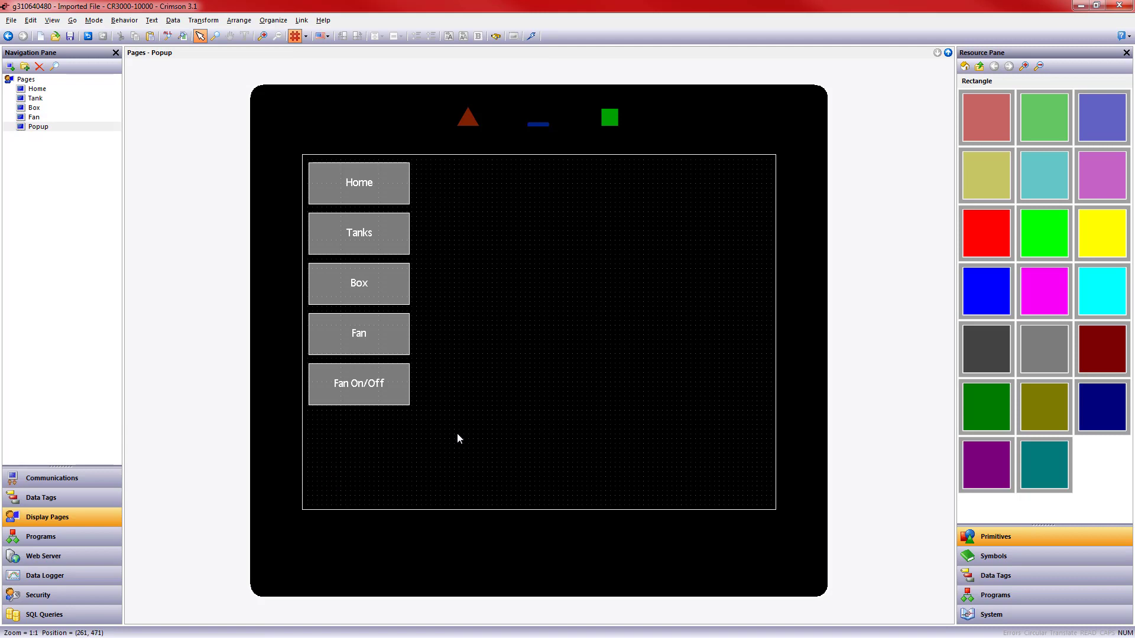
pyautogui.hotkey('ctrl', 'v')
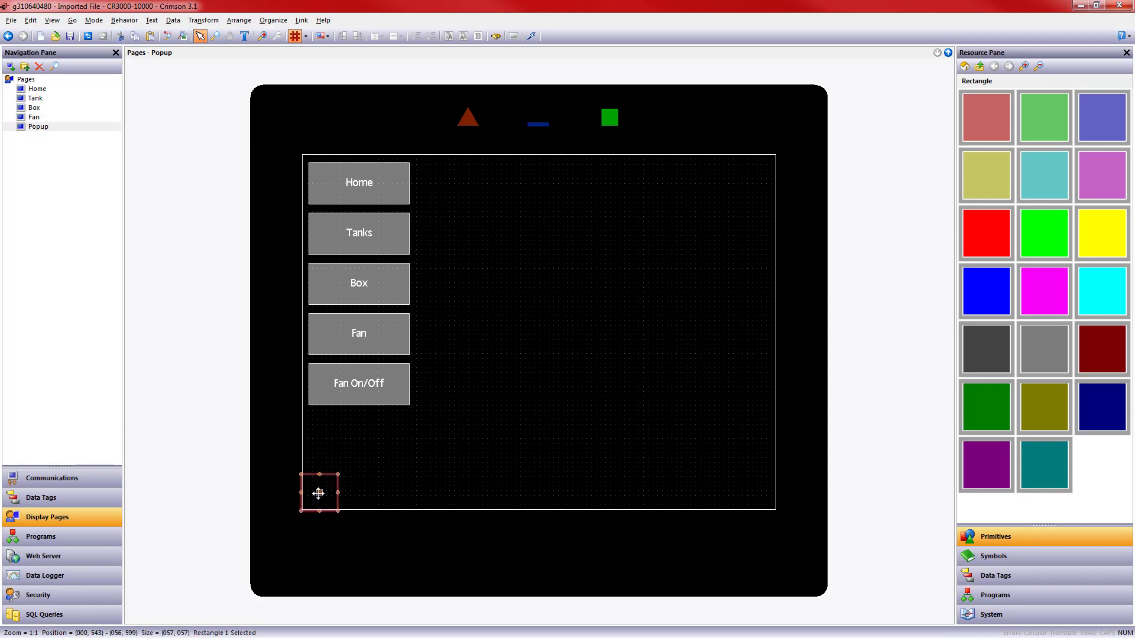
pyautogui.moveTo(319, 488); pyautogui.dragTo(329, 476)
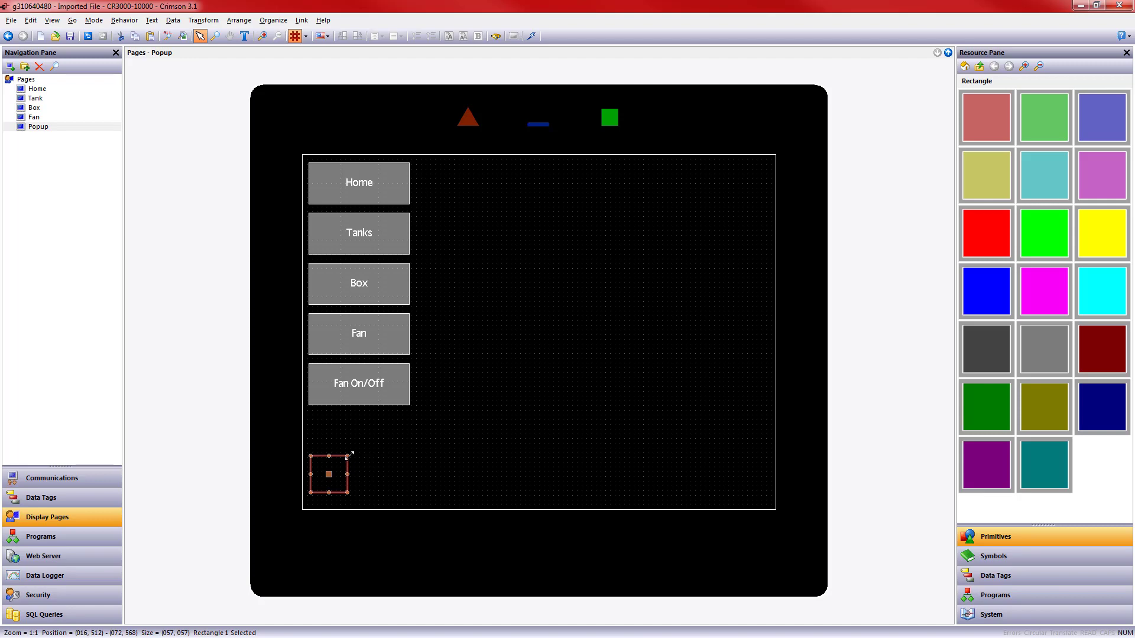
pyautogui.click(356, 448)
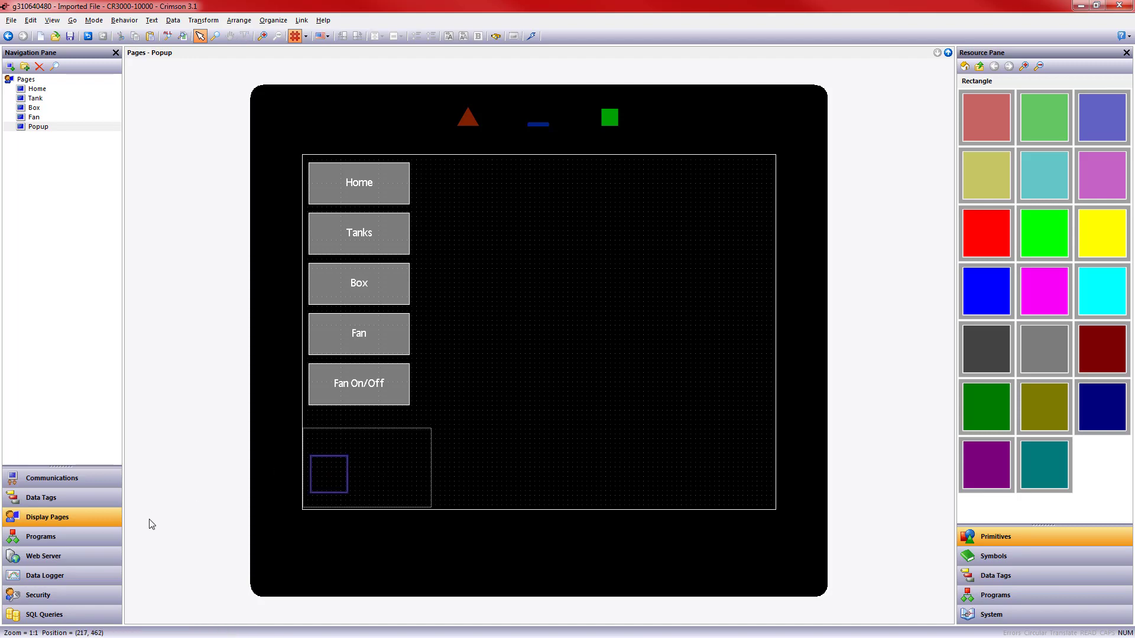
pyautogui.click(311, 491)
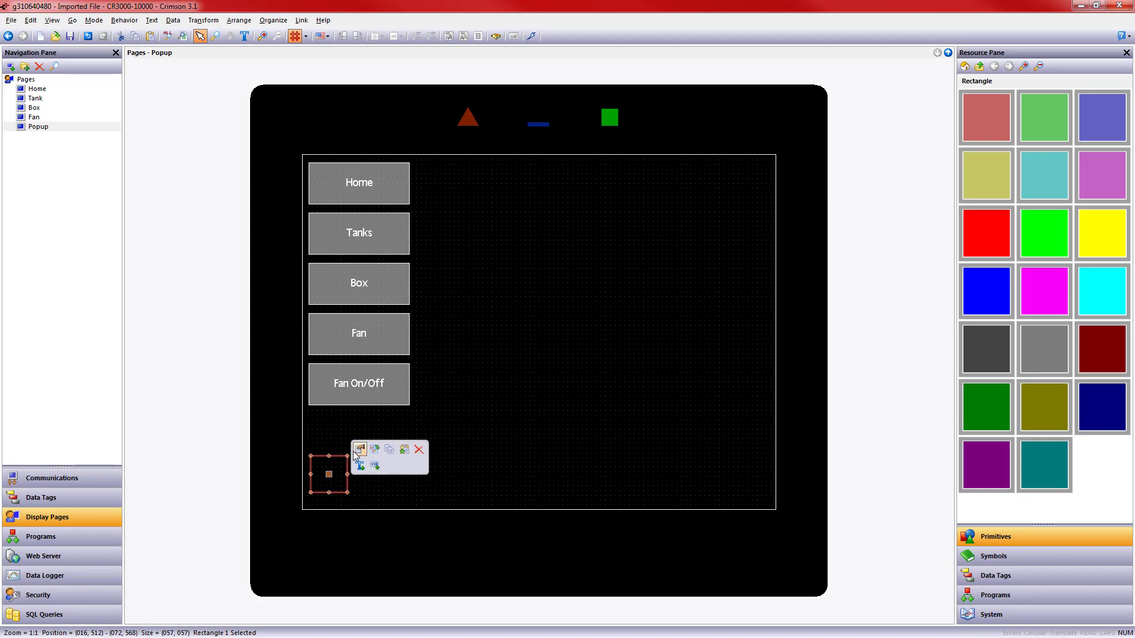
pyautogui.moveTo(347, 455); pyautogui.dragTo(402, 417)
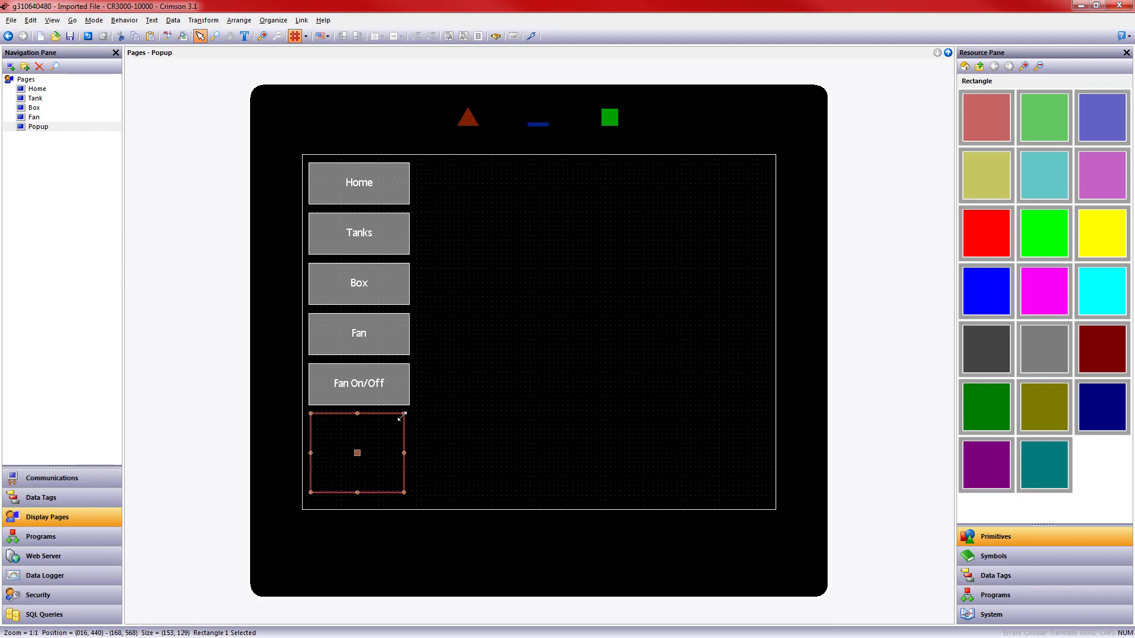
pyautogui.doubleClick(402, 416)
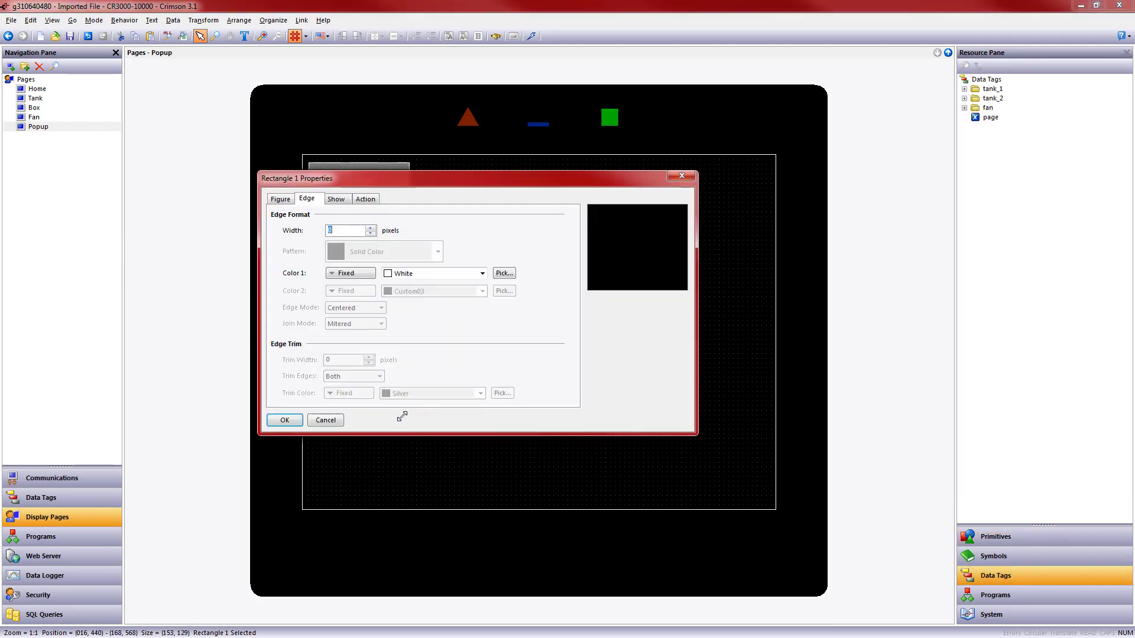
# Step: Set the rectangle's operation to User Defined with HideAllPopups() as its On Pressed action
pyautogui.click(373, 199)
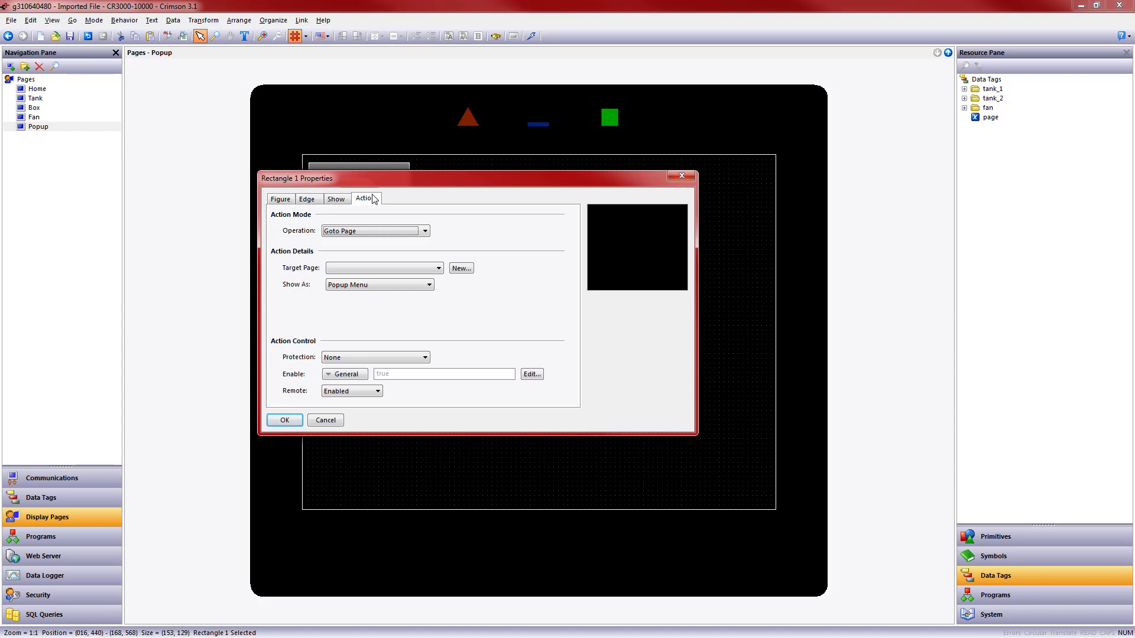
pyautogui.click(376, 269)
pyautogui.click(387, 234)
pyautogui.click(388, 234)
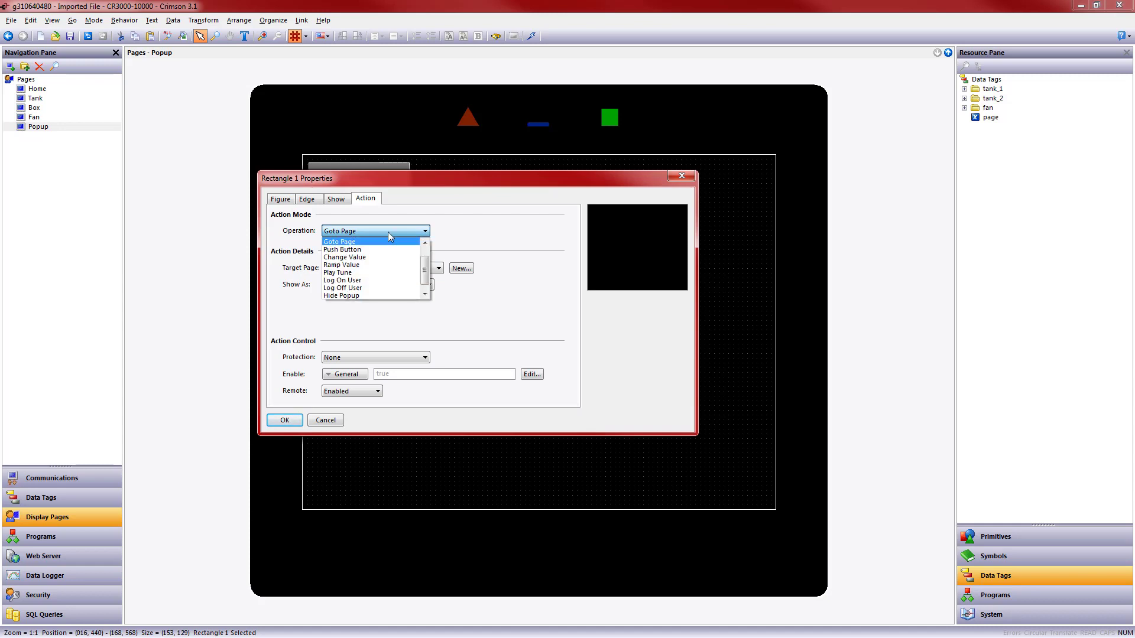
pyautogui.scroll(-1, 428, 257)
pyautogui.scroll(1, 428, 257)
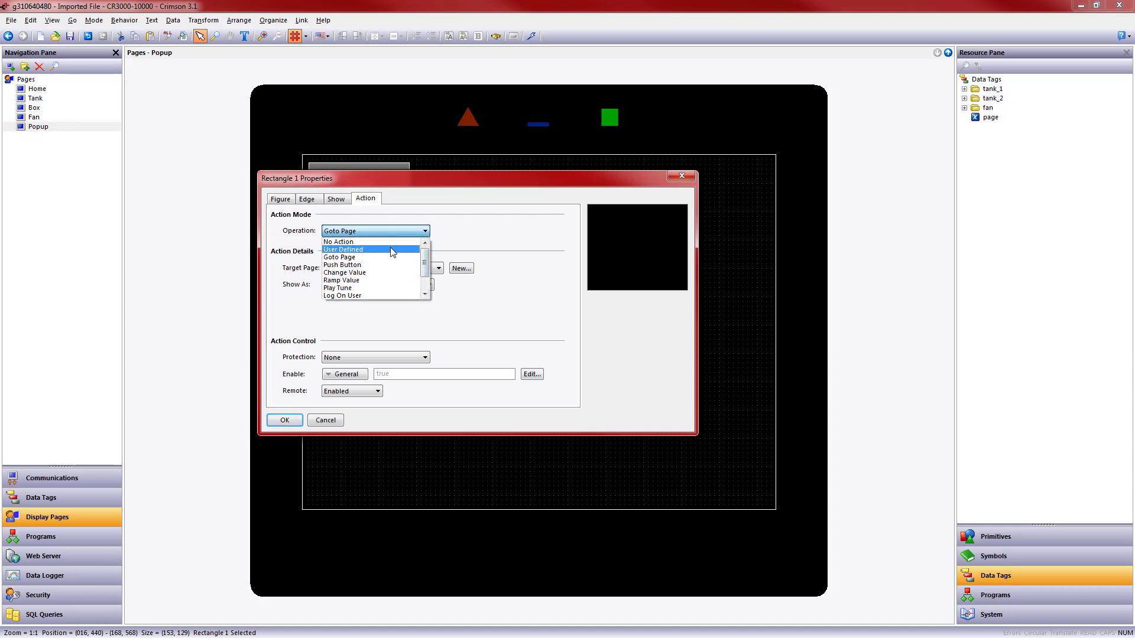
pyautogui.click(392, 248)
pyautogui.click(411, 268)
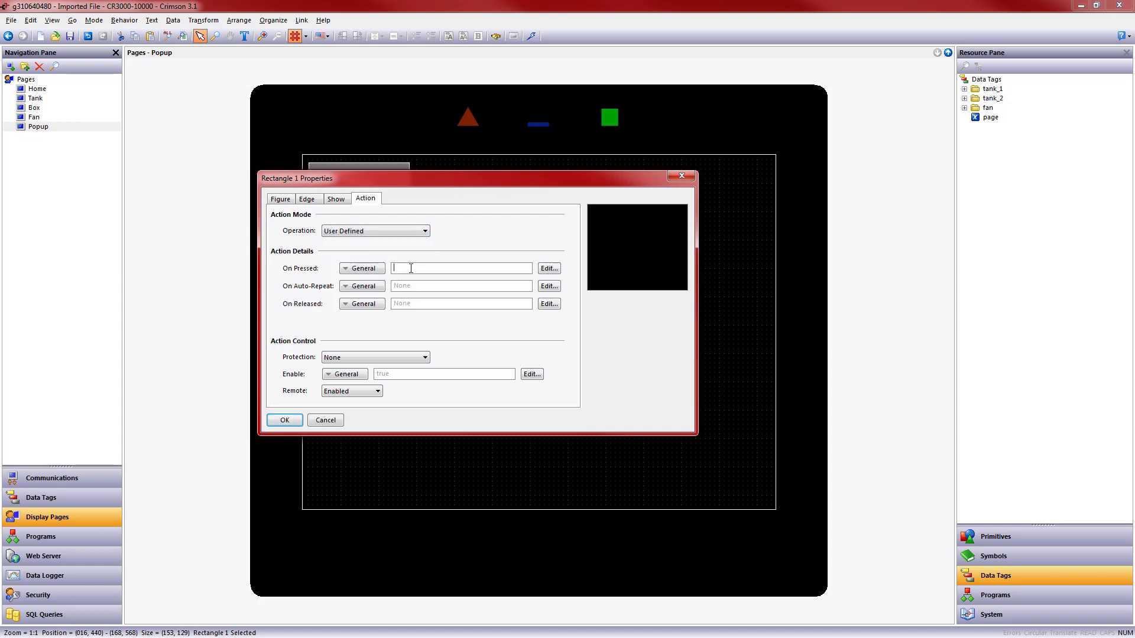
pyautogui.write('hideallpopups(')
pyautogui.click(1037, 622)
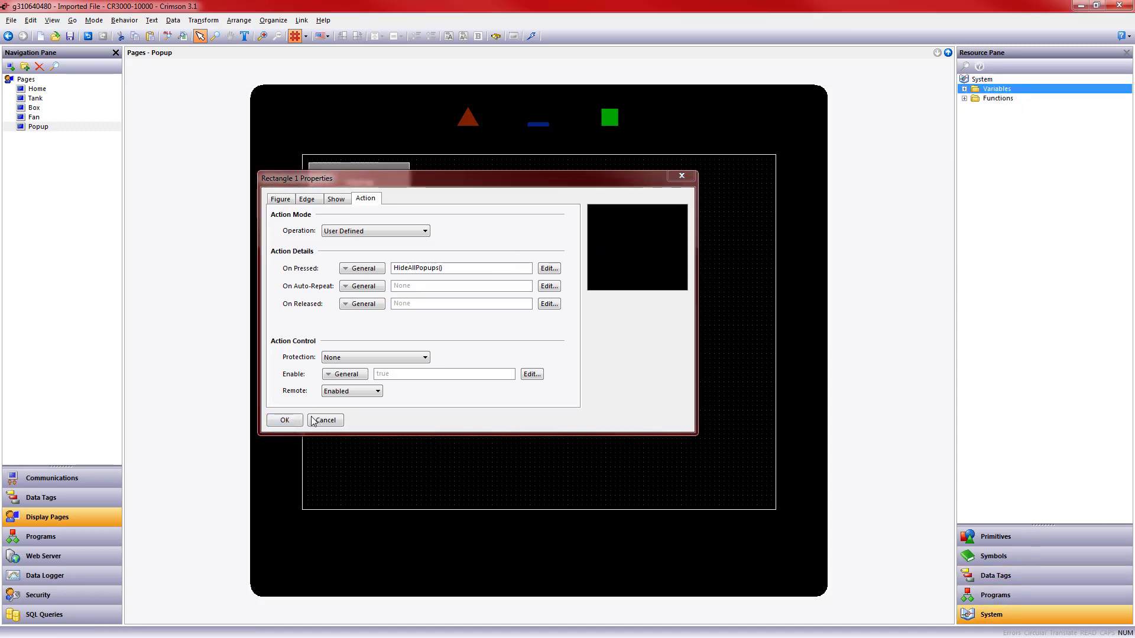
pyautogui.click(285, 419)
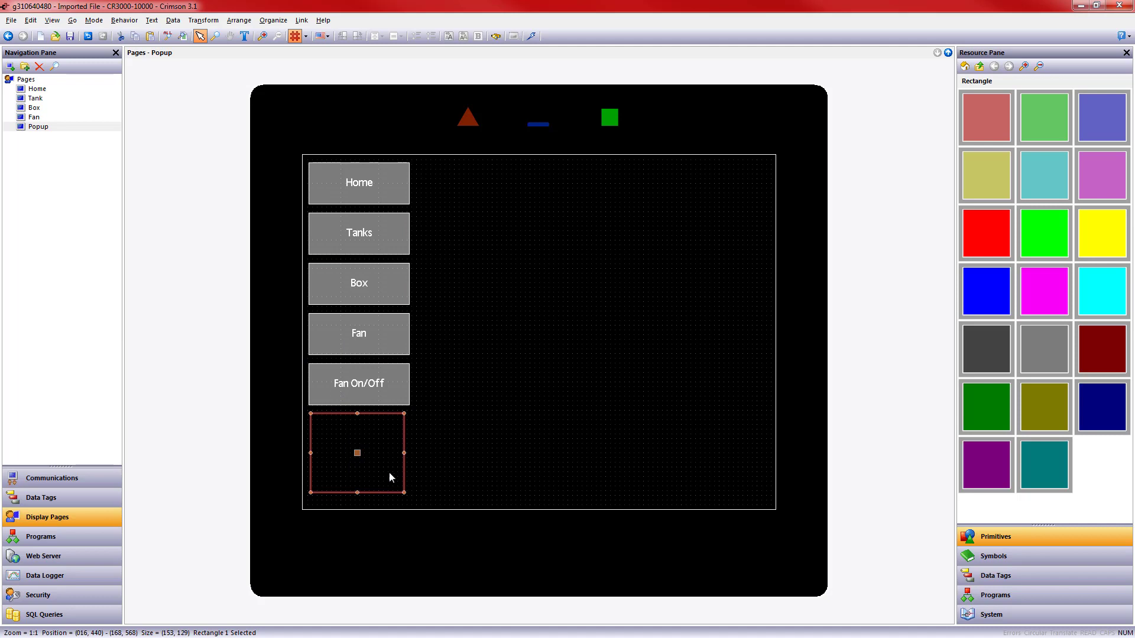
# Step: Download the database, then use the popup menu to reach the Fan page and turn the fan on
pyautogui.click(531, 36)
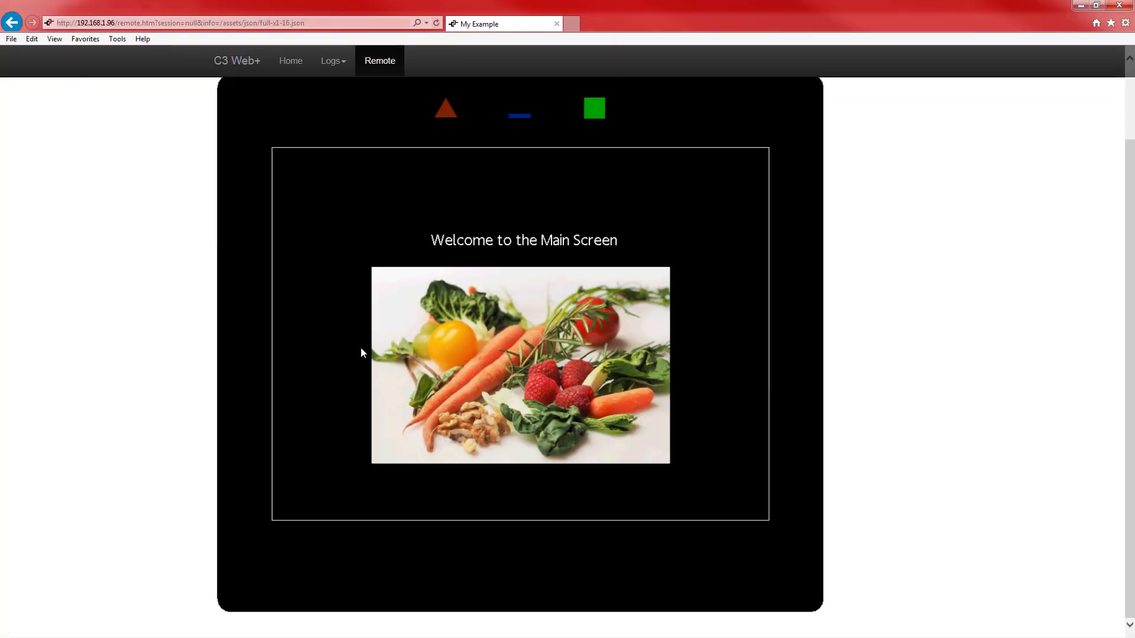
pyautogui.click(283, 512)
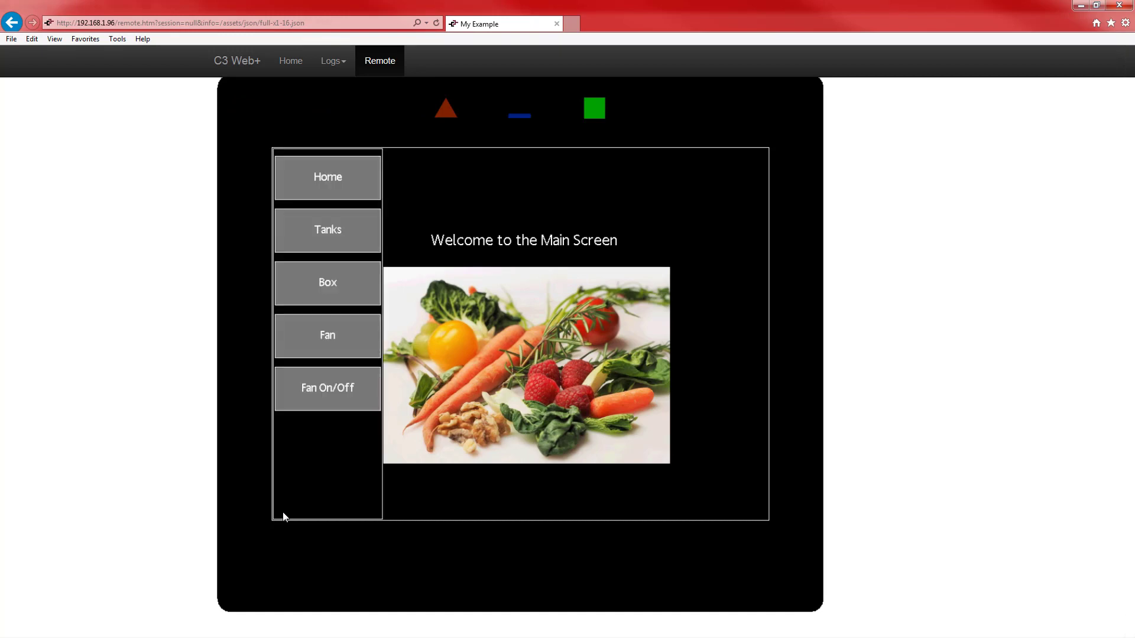
pyautogui.click(328, 333)
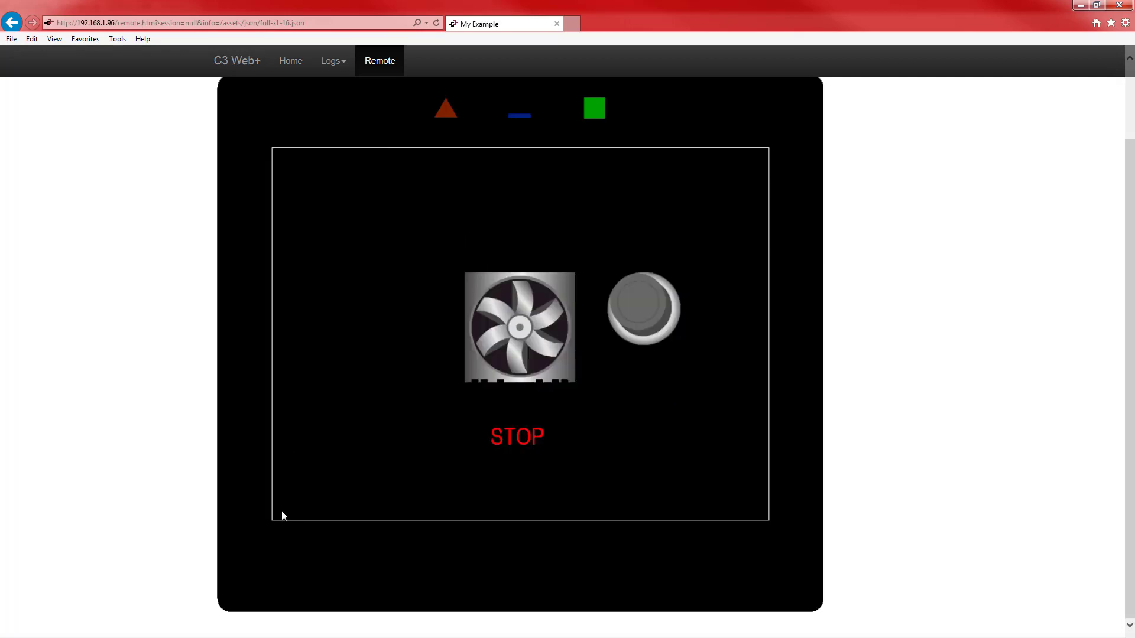
pyautogui.click(648, 304)
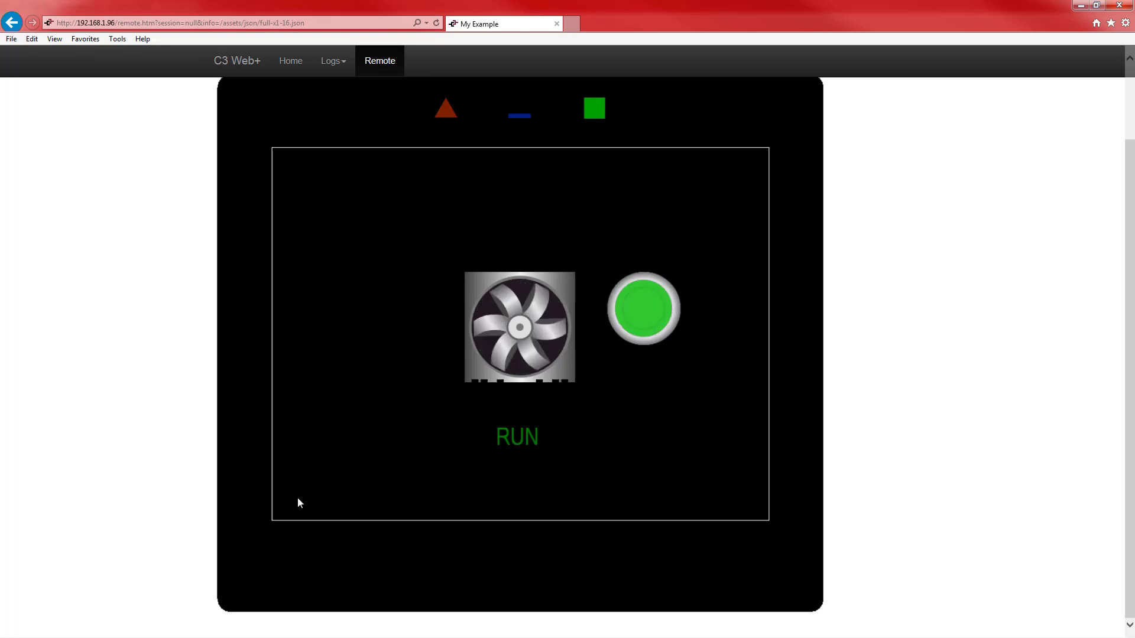
# Step: Return to the Welcome main screen via the menu, then dismiss the menu using the blank area
pyautogui.click(279, 511)
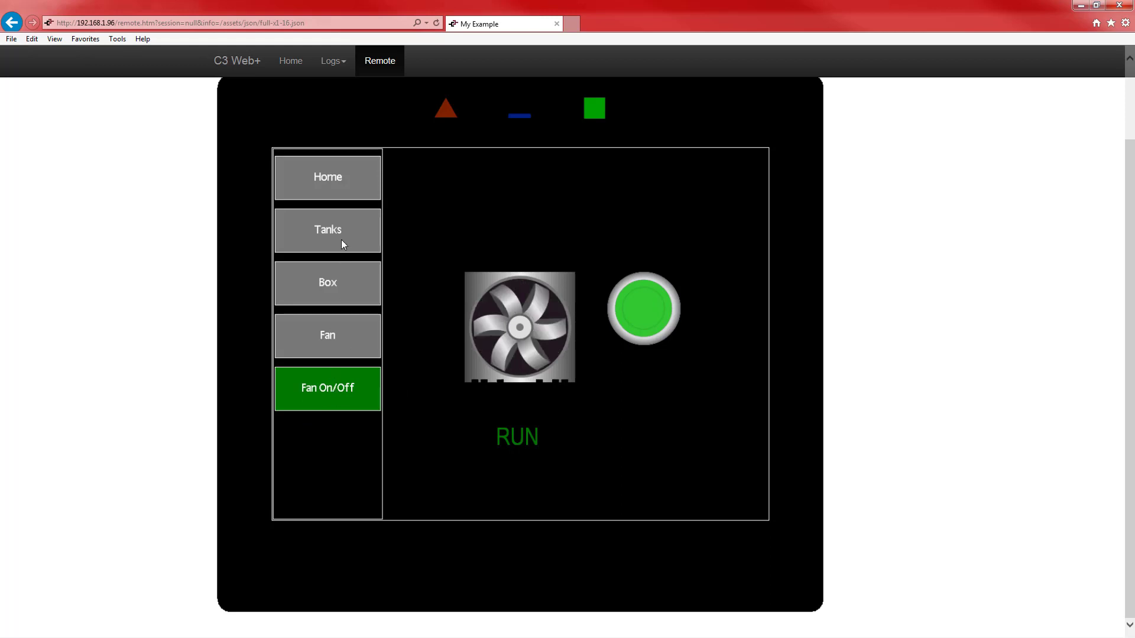
pyautogui.click(330, 179)
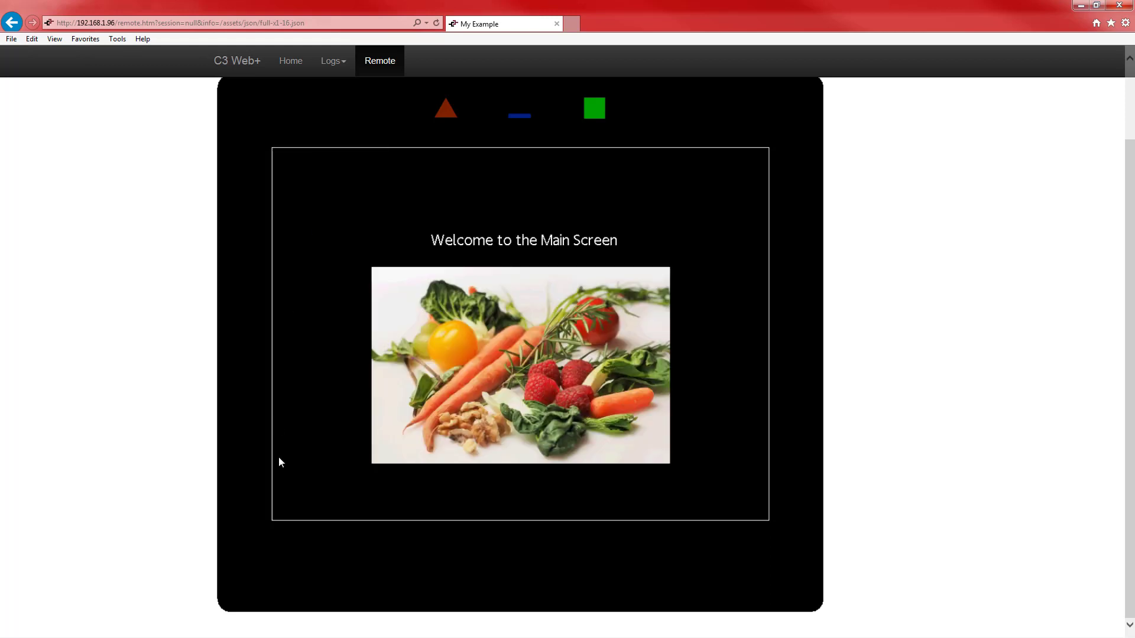
pyautogui.click(283, 499)
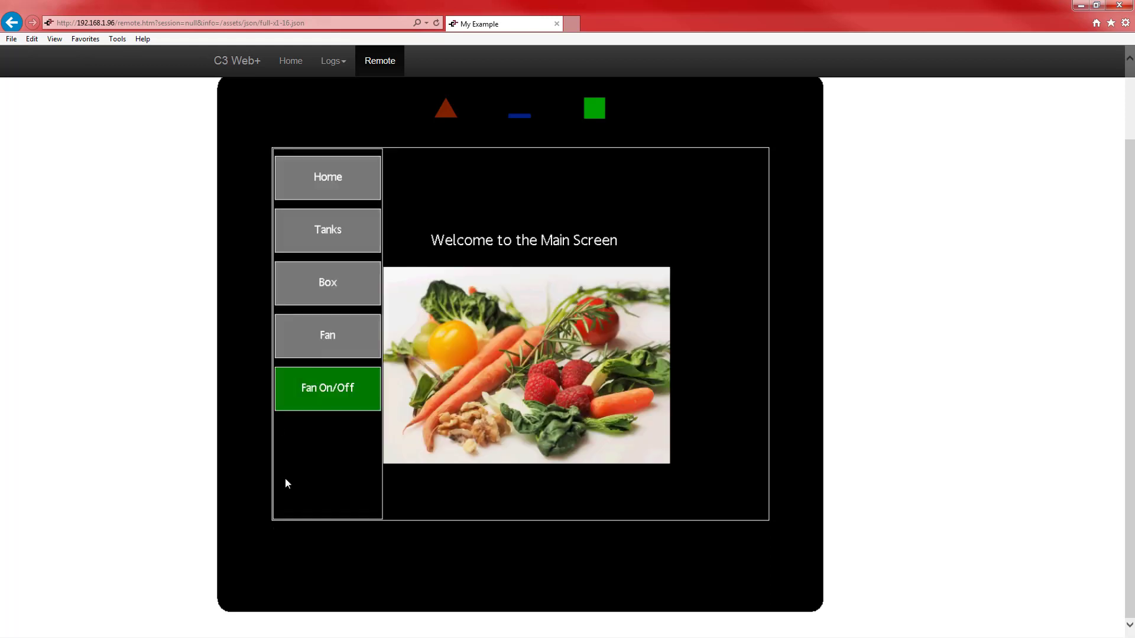
pyautogui.click(320, 385)
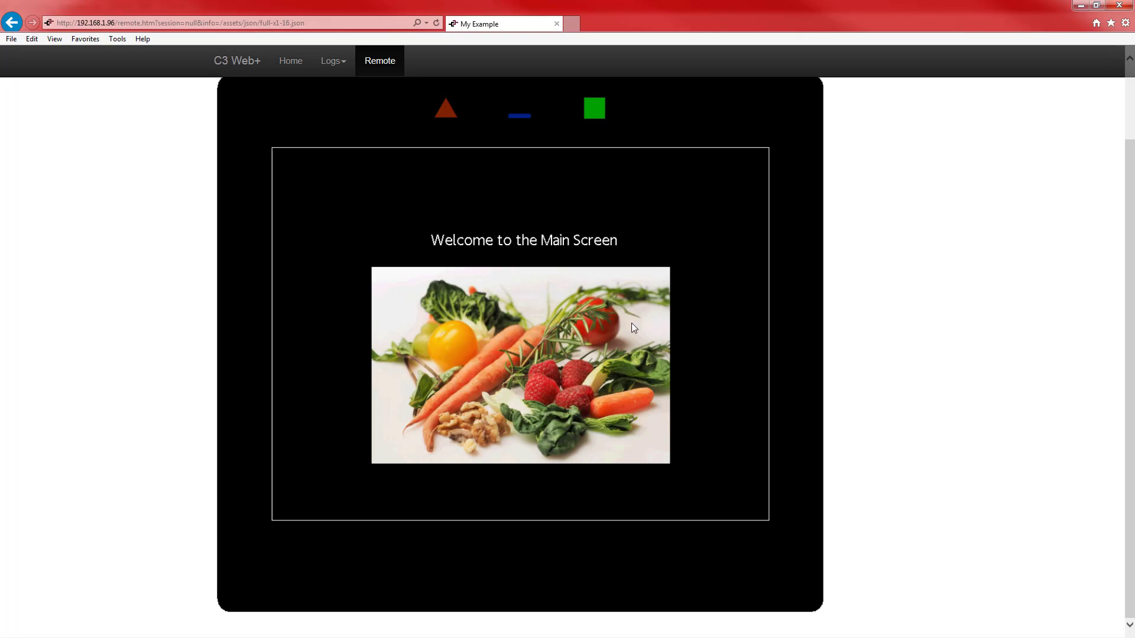
# Step: Restore the browser, minimize Crimson, and place the C3 Web+ window beside HMI Remote Monitoring
pyautogui.moveTo(669, 9); pyautogui.dragTo(910, 28)
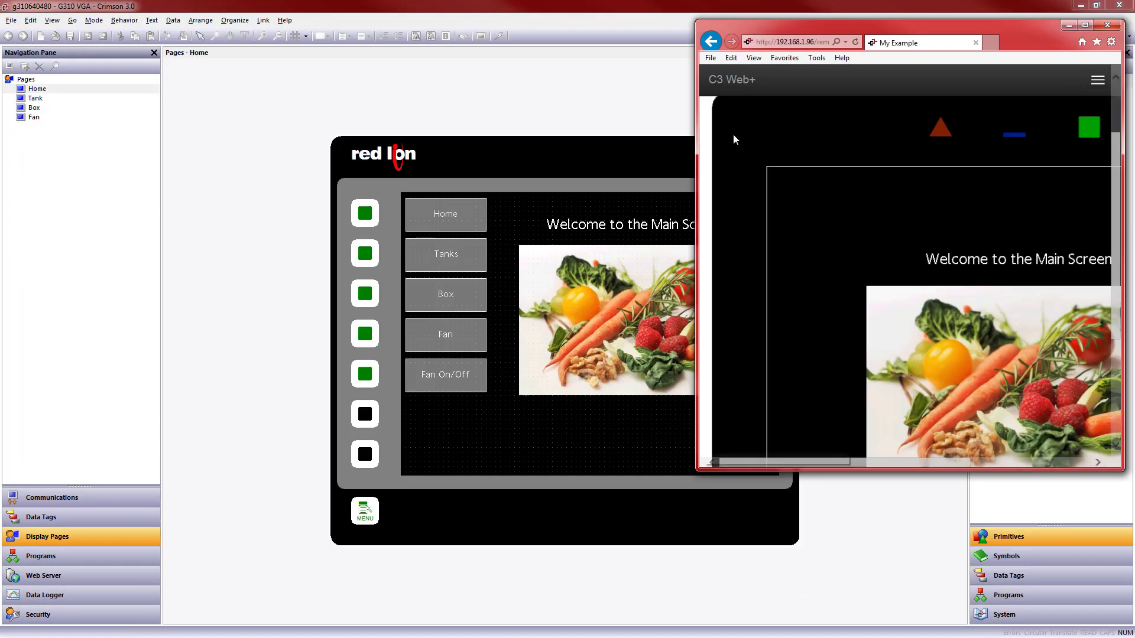
pyautogui.click(1108, 6)
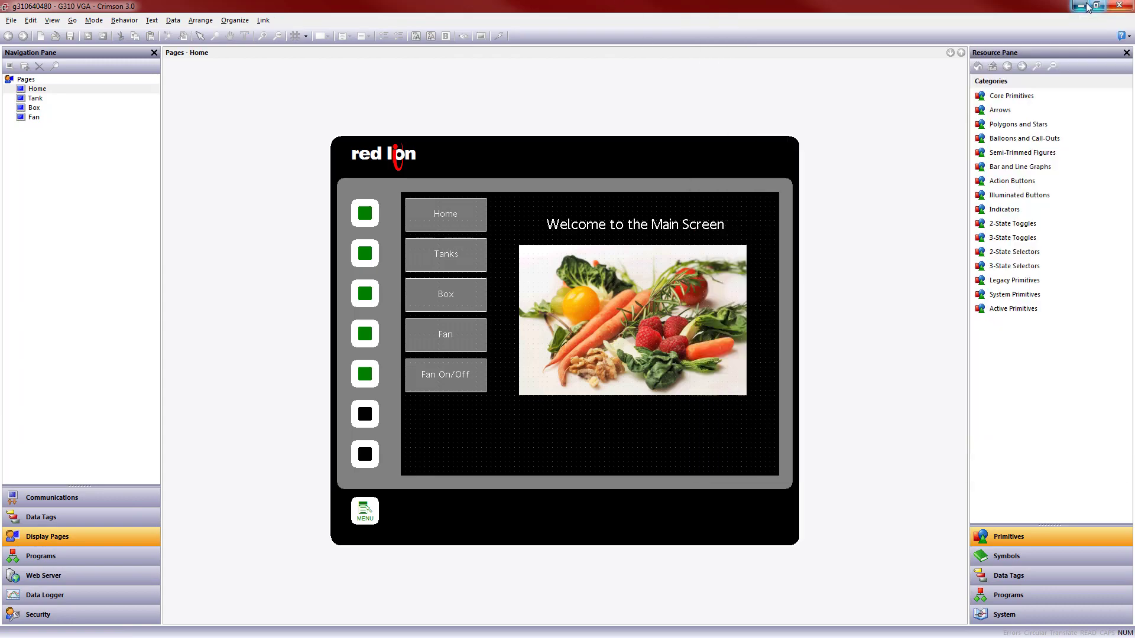
pyautogui.click(1081, 5)
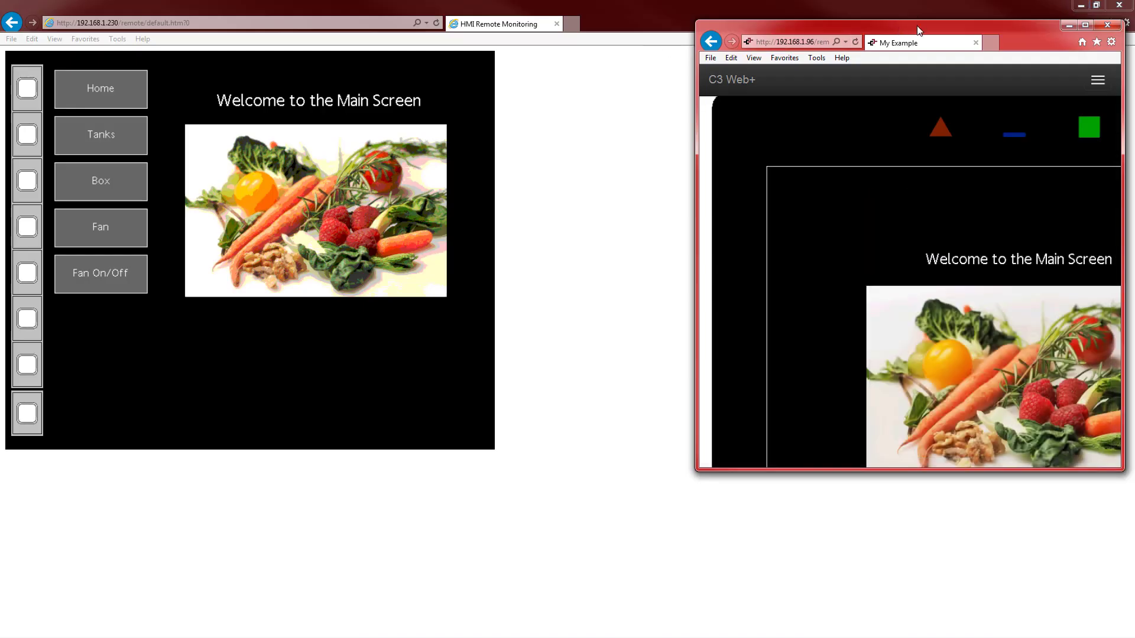
pyautogui.moveTo(916, 24); pyautogui.dragTo(765, 22)
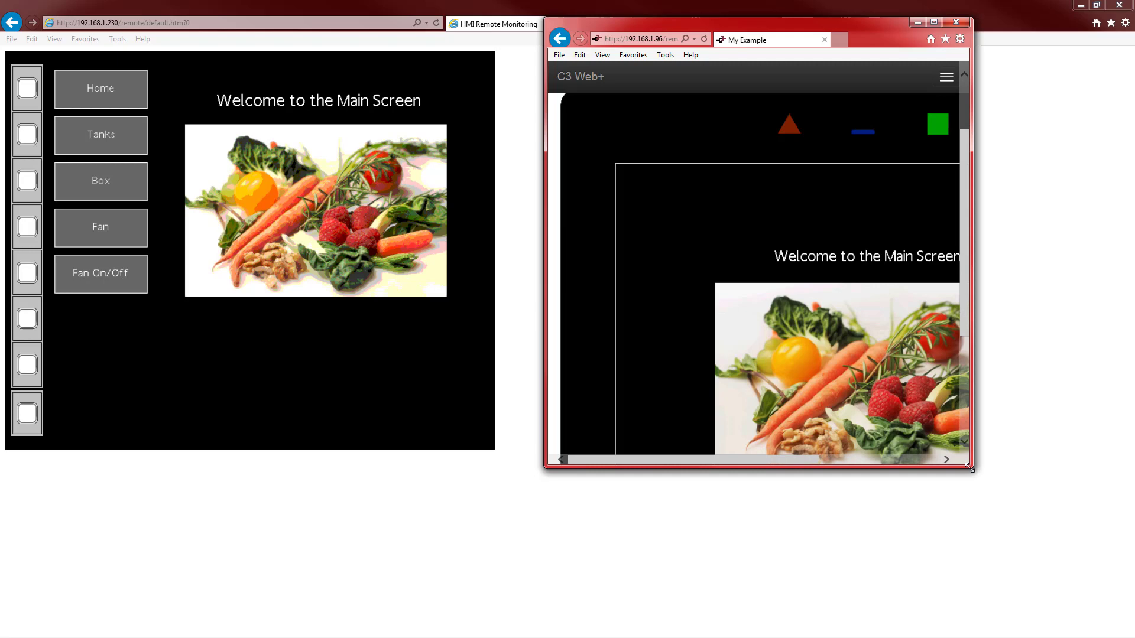
pyautogui.moveTo(973, 468); pyautogui.dragTo(1077, 576)
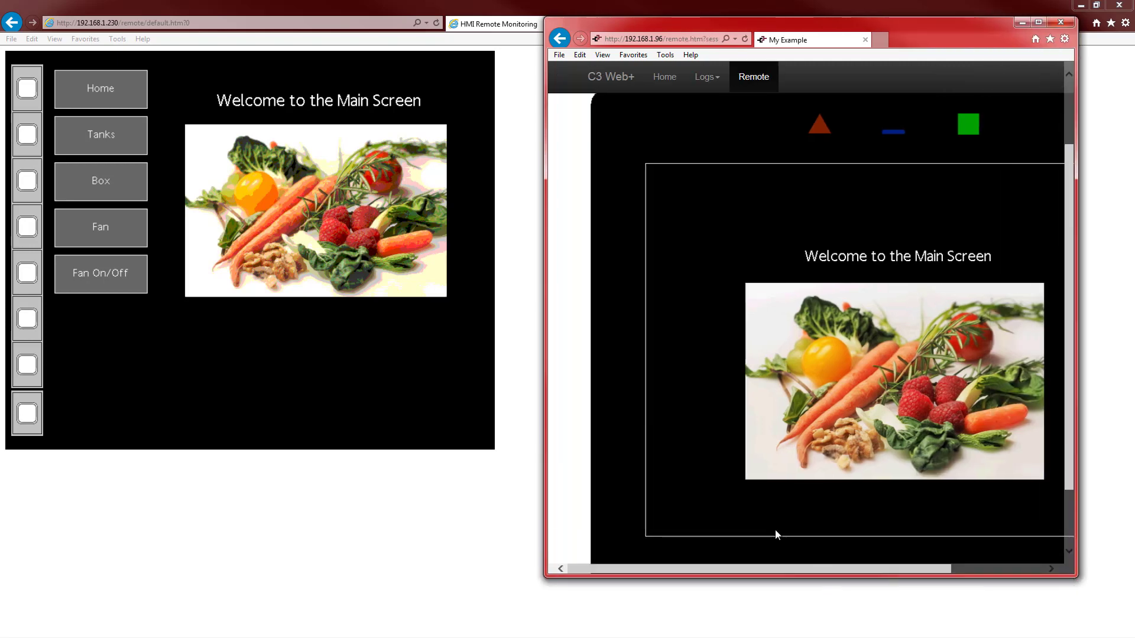